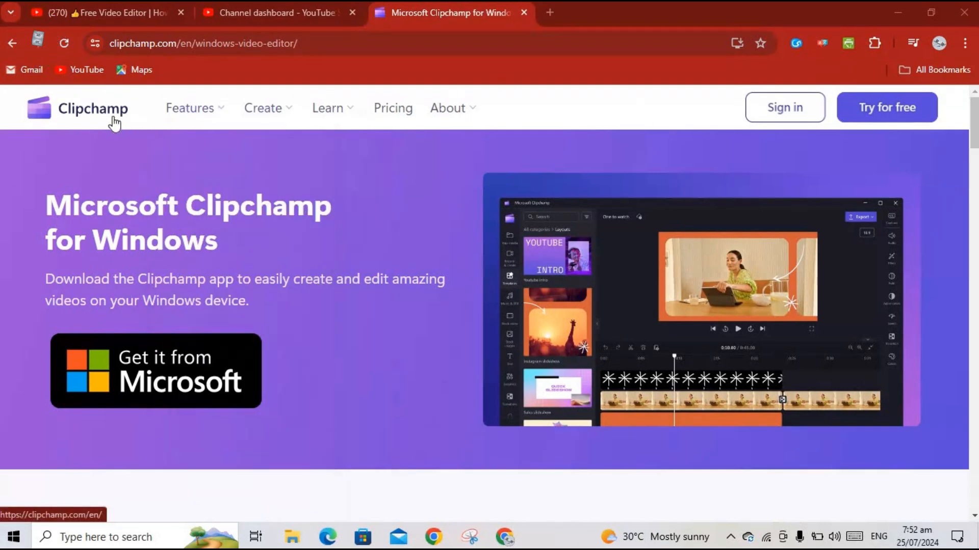
mouse_move(211, 131)
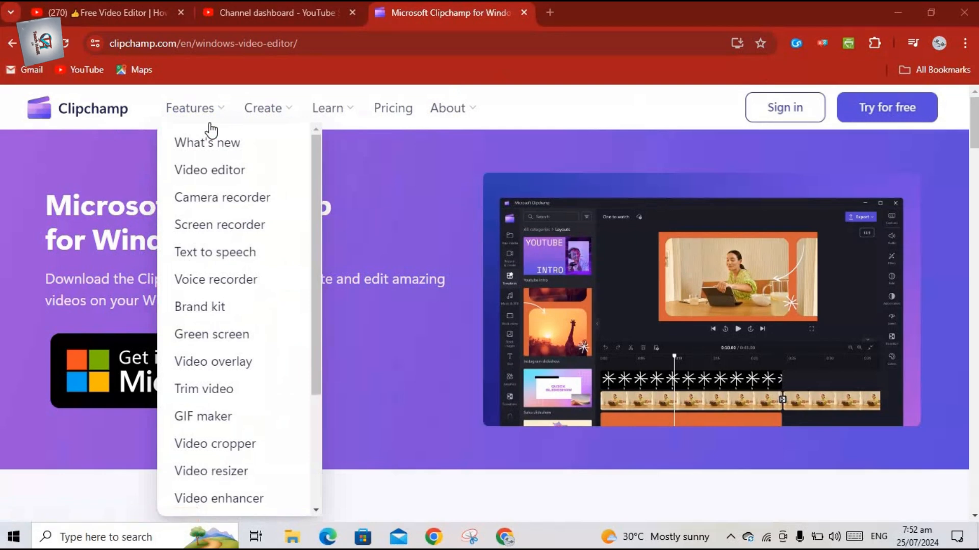
mouse_move(273, 121)
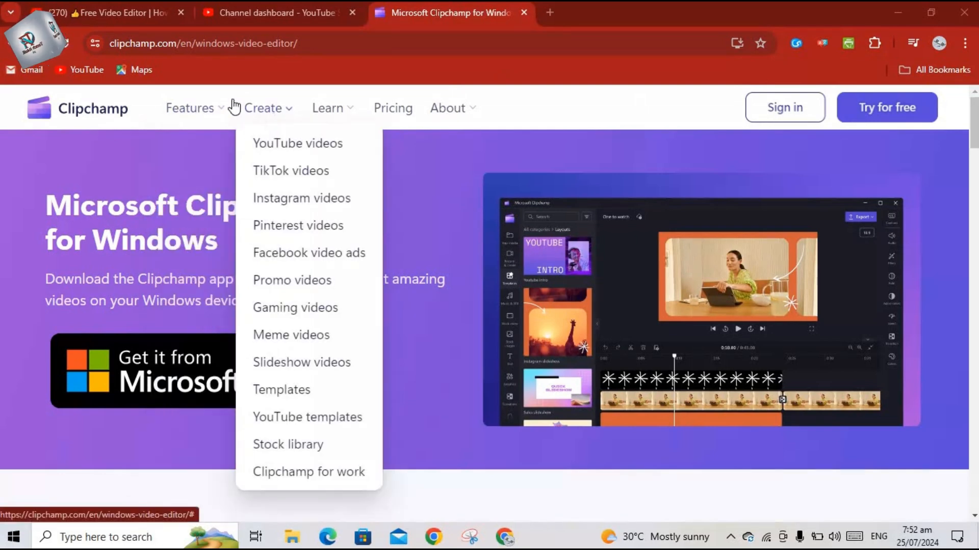
mouse_move(231, 104)
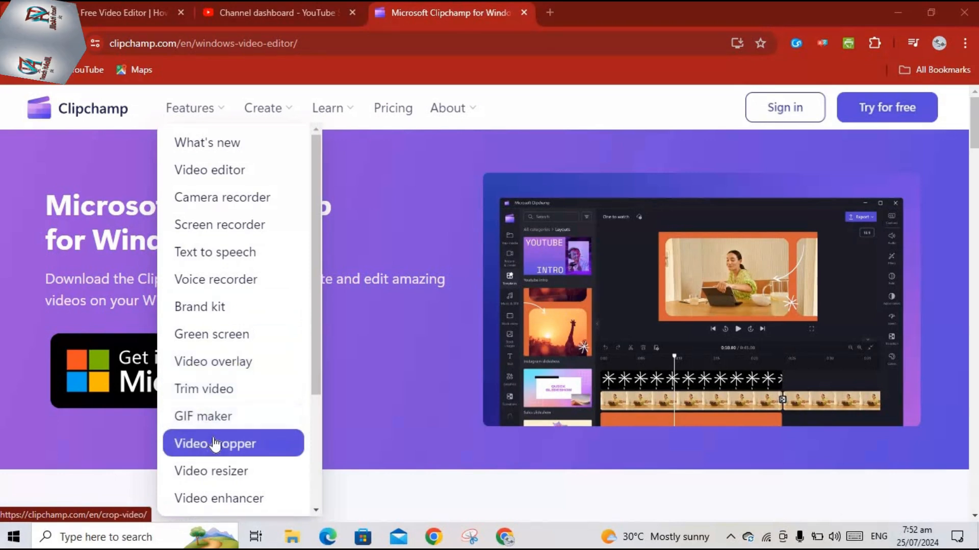
mouse_move(335, 108)
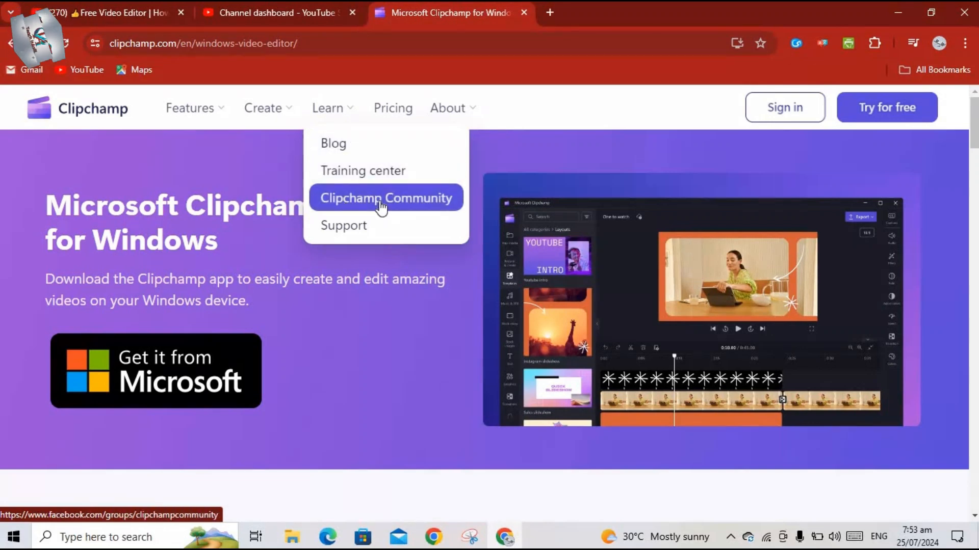
mouse_move(438, 126)
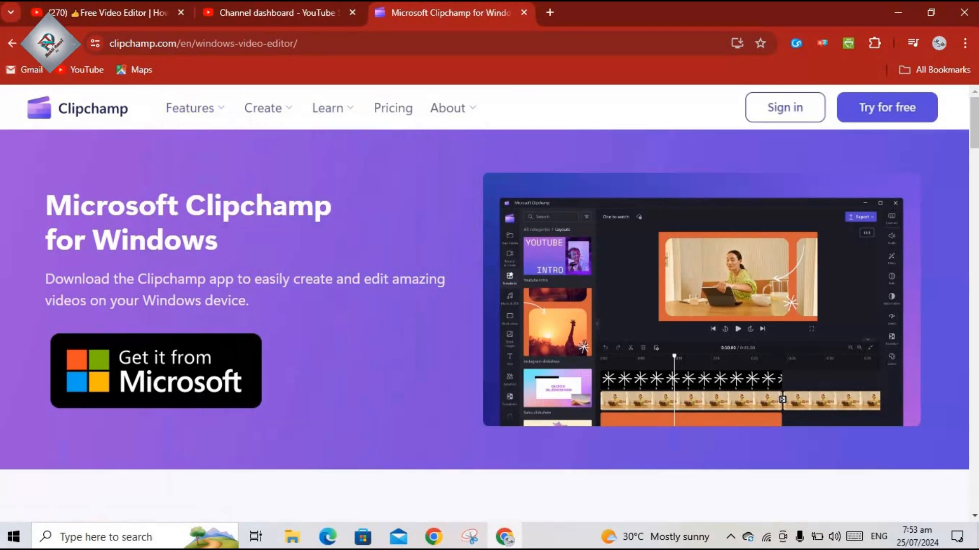
- Return to the search results, reopen the Microsoft Clipchamp for Windows page, and go to its free sign-up page
left_click(14, 42)
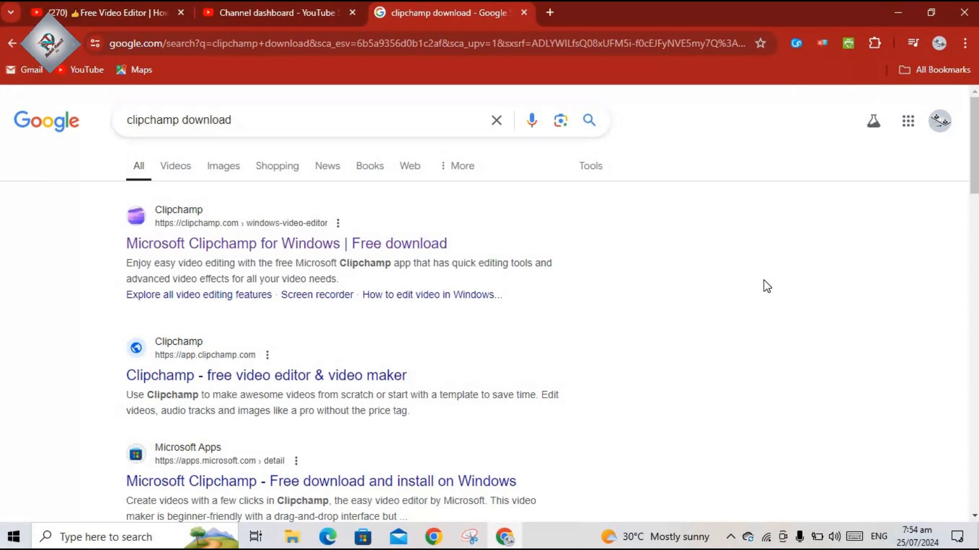
left_click(304, 242)
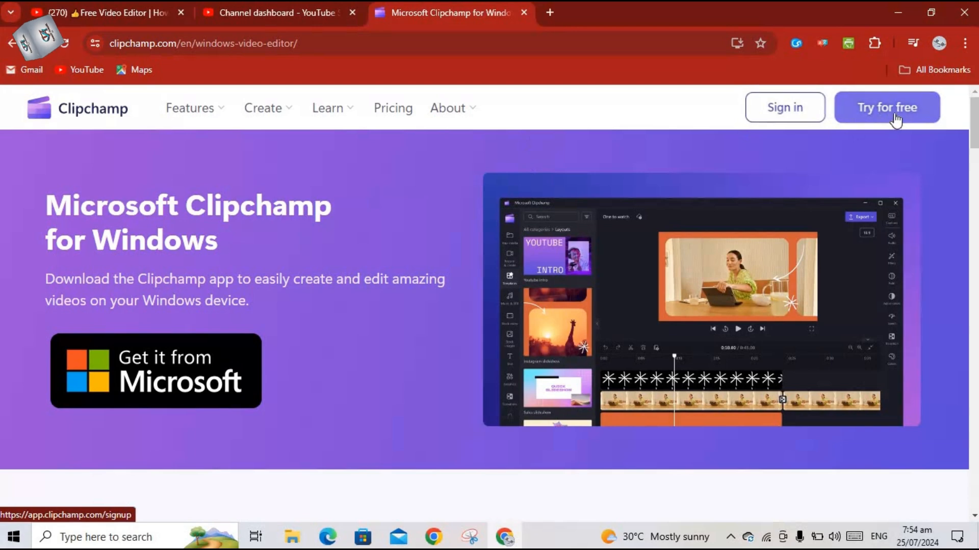
left_click(885, 110)
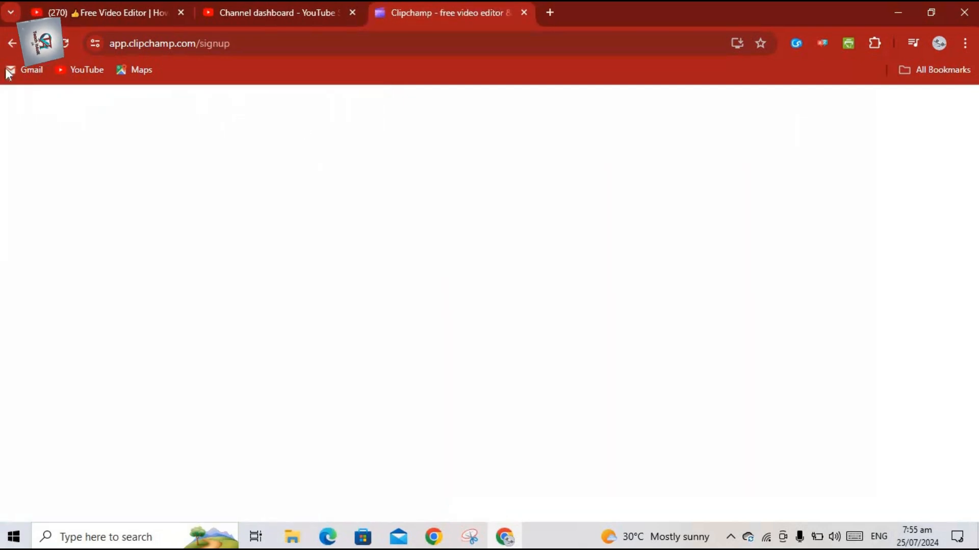
key("alt+Left")
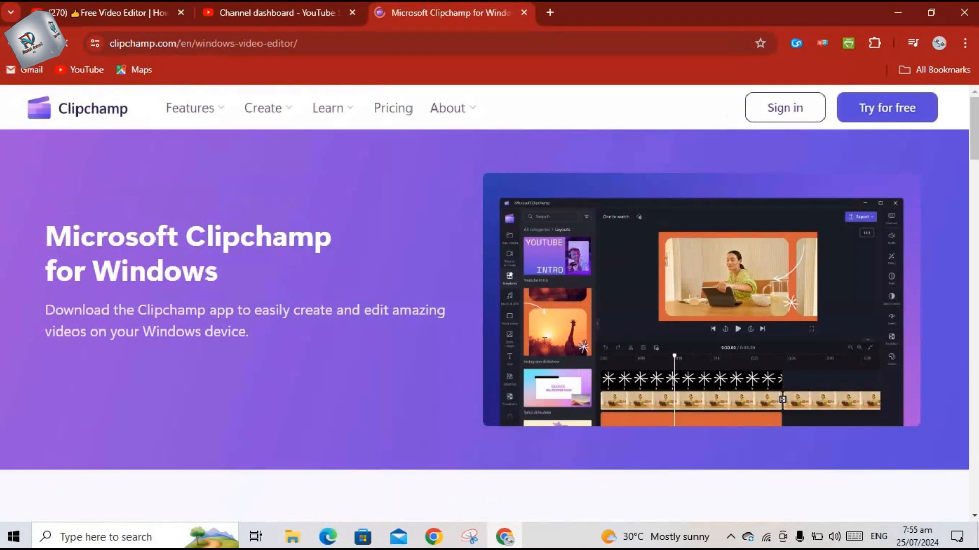
left_click(875, 116)
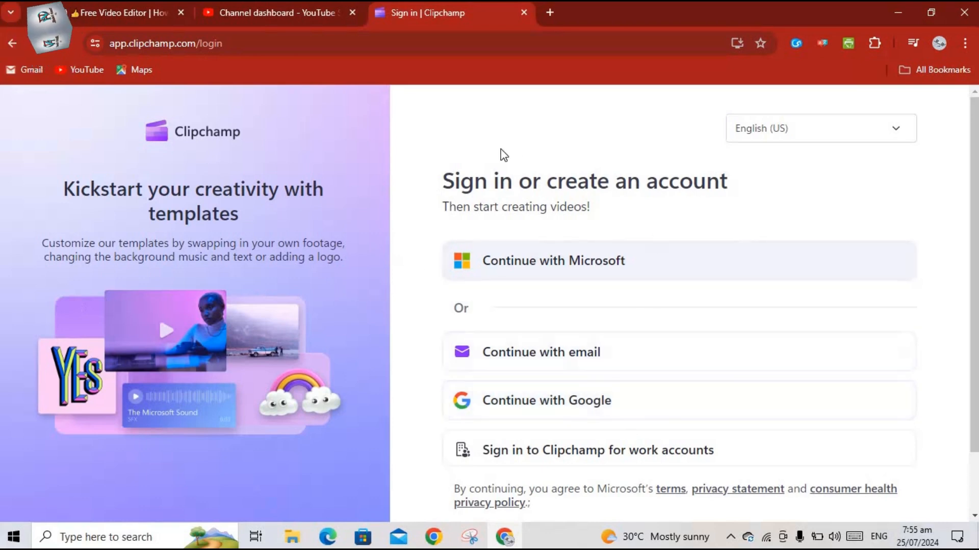
- Search Windows for "cli", open the Clipchamp web suggestion in Edge, dismiss the restore-pages prompt, and maximize the window
left_click(106, 540)
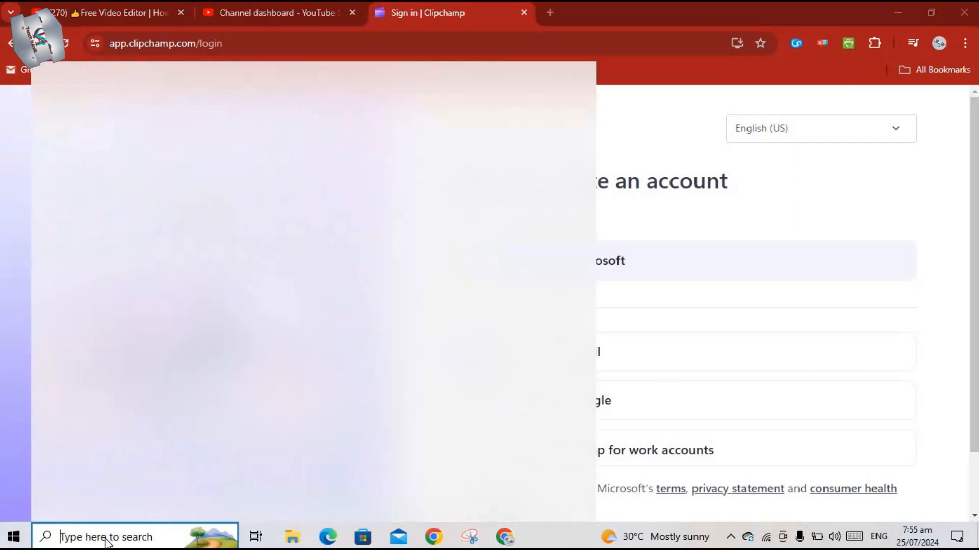
left_click(757, 213)
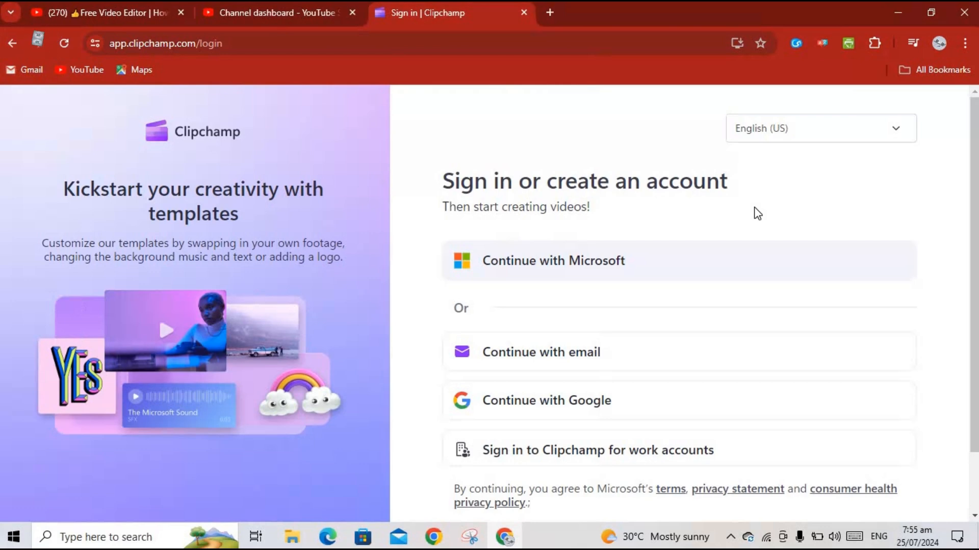
left_click(105, 544)
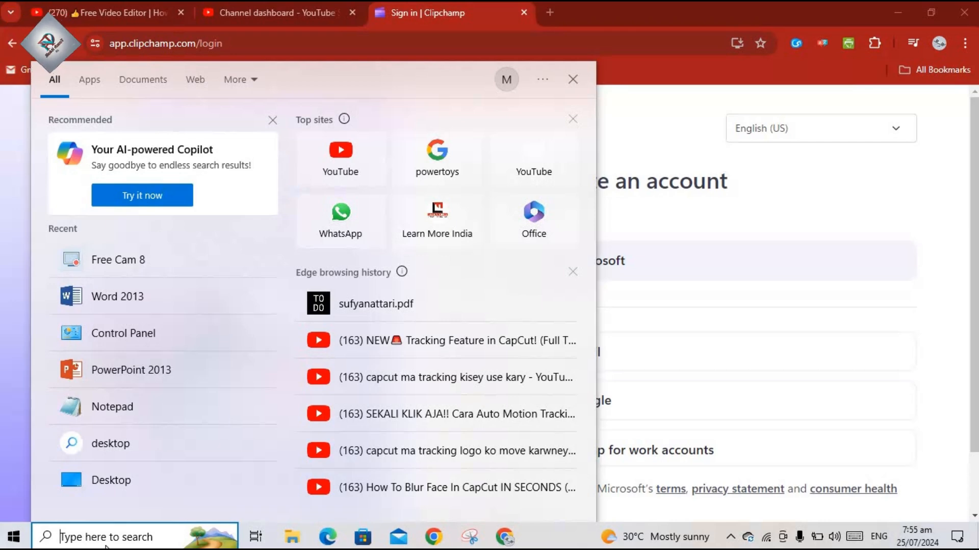
type("cli")
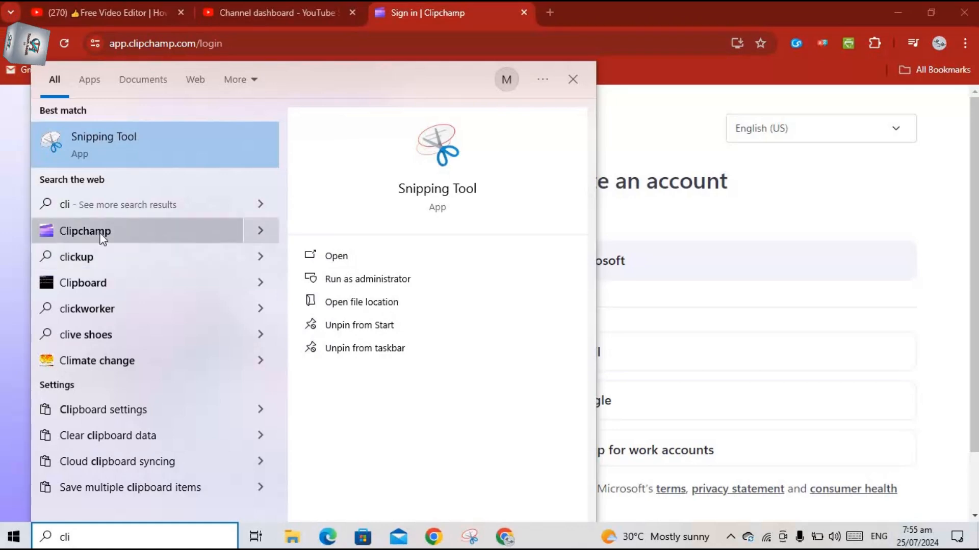
left_click(88, 234)
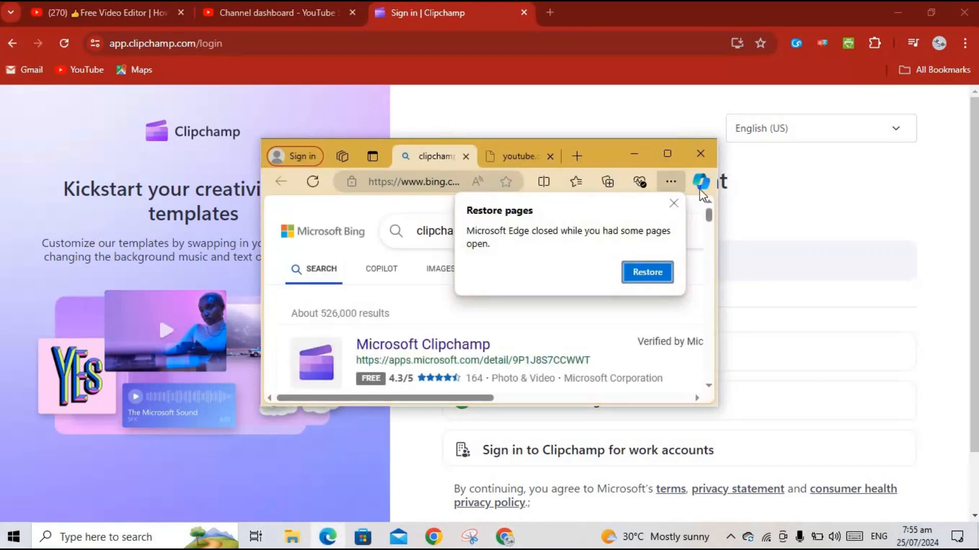
left_click(673, 204)
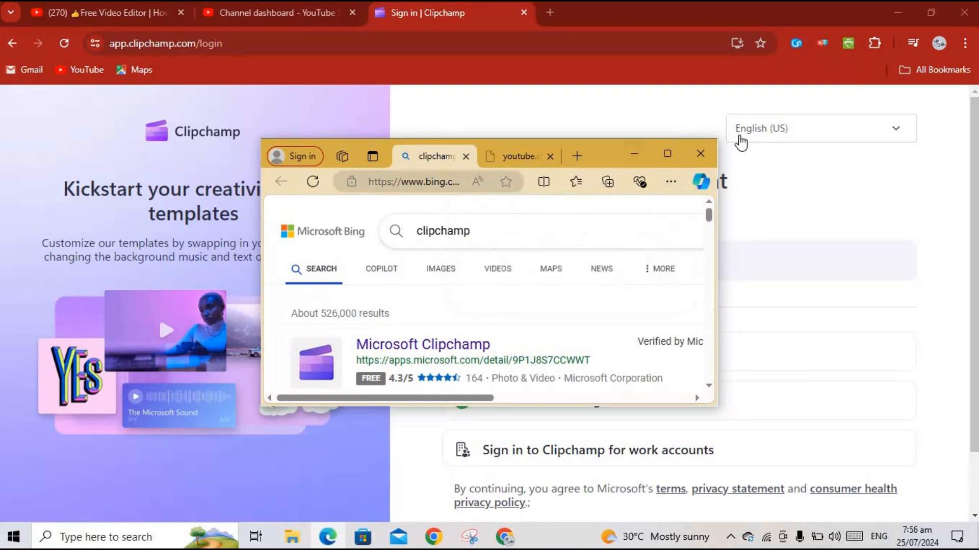
left_click(666, 154)
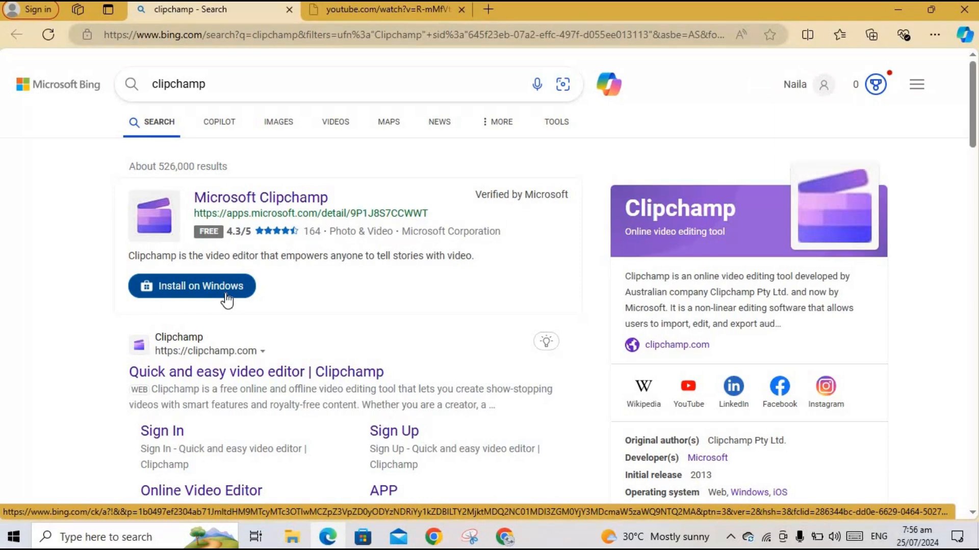
- Open the Microsoft Clipchamp store listing from the Bing results and get the app through the Microsoft Store
left_click(204, 285)
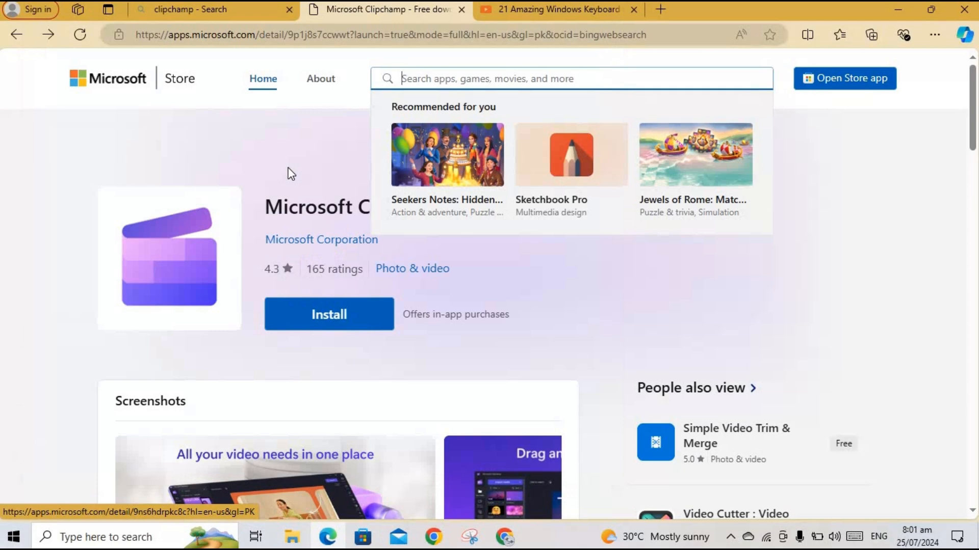
left_click(325, 319)
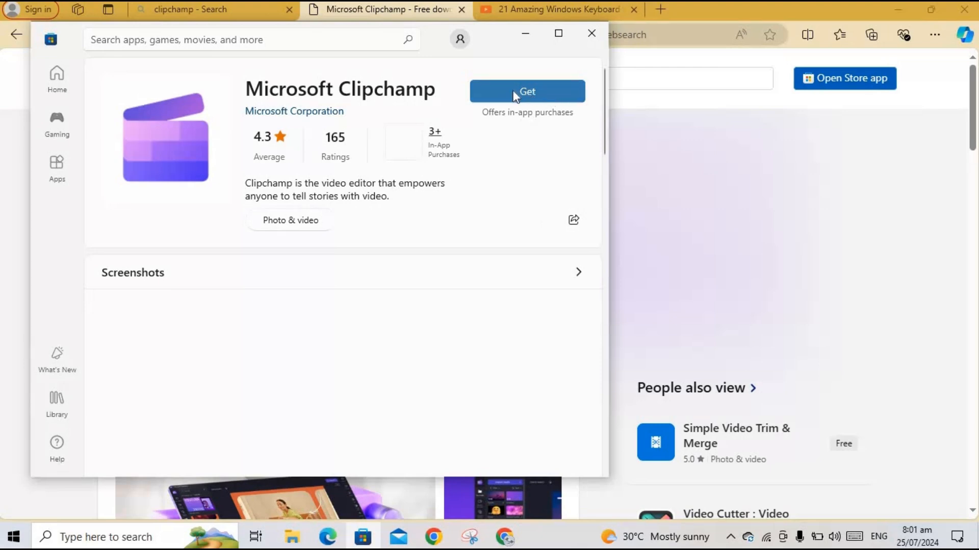
left_click(515, 92)
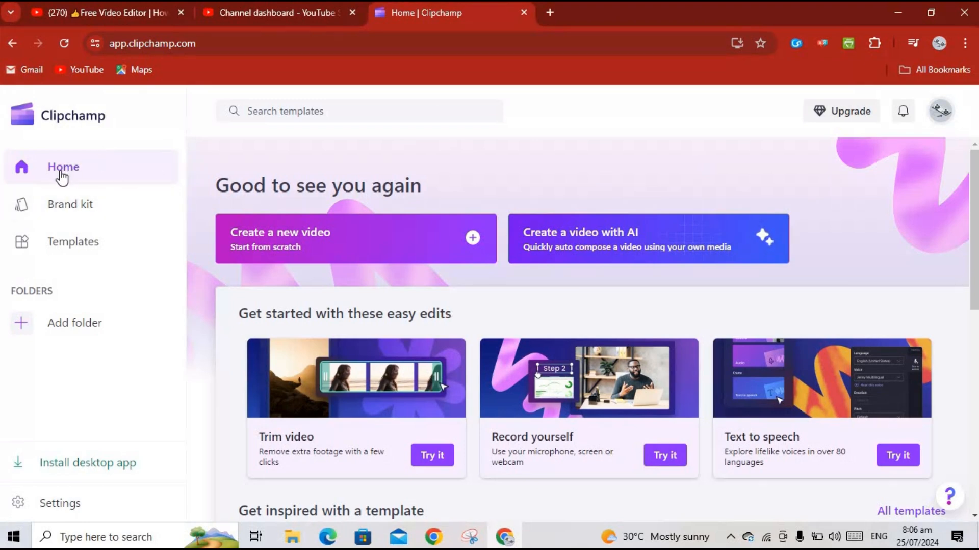
key("XF86MonBrightnessUp")
key("XF86MonBrightnessUp")
key("XF86MonBrightnessUp")
key("XF86MonBrightnessUp")
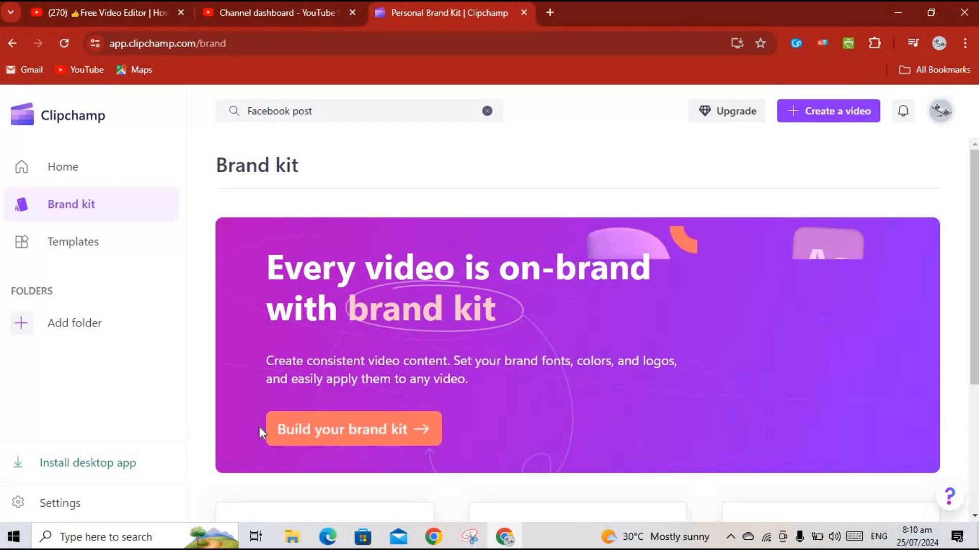
- Look over the Brand kit page's logo, font and color sections and view the Clipchamp Premium upgrade offer
scroll(848, 293, "down", 3)
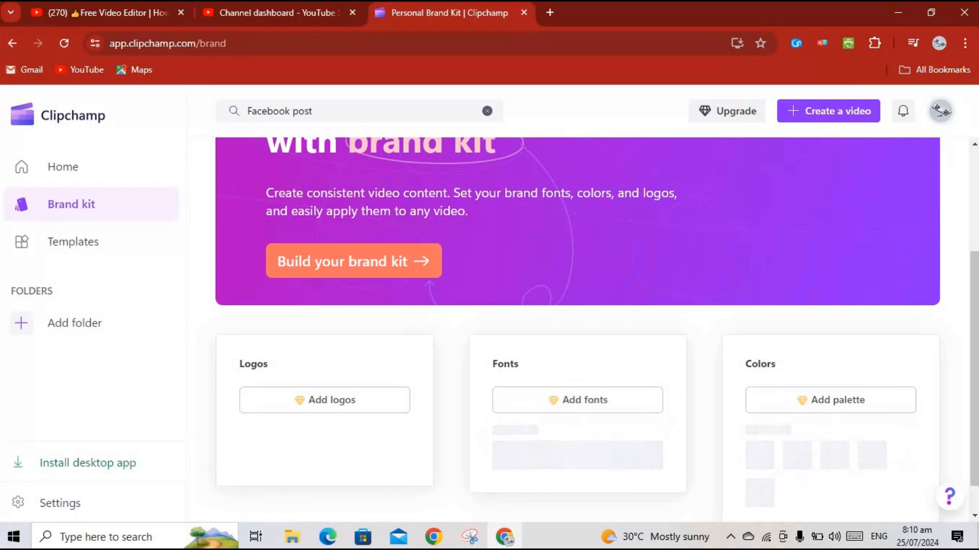
left_click_drag(974, 357, 954, 90)
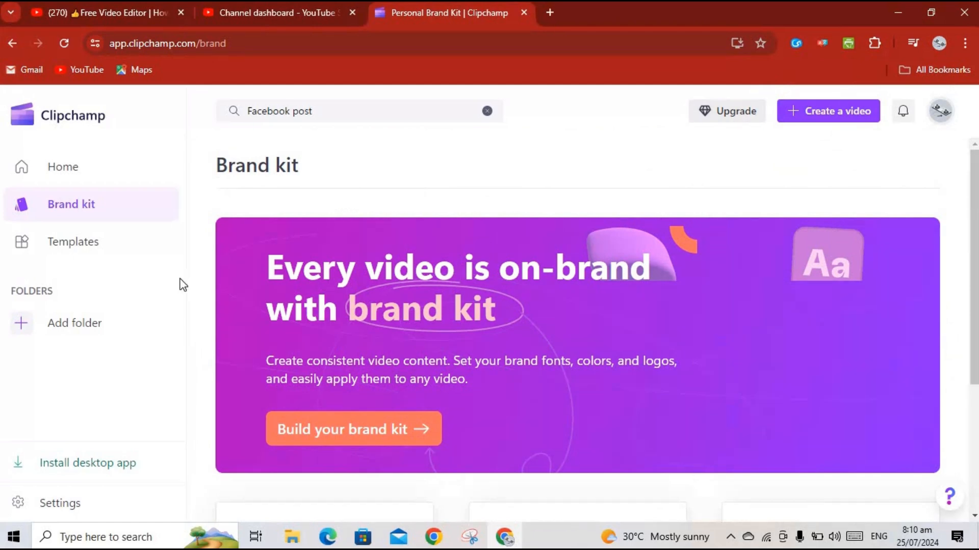
left_click(731, 113)
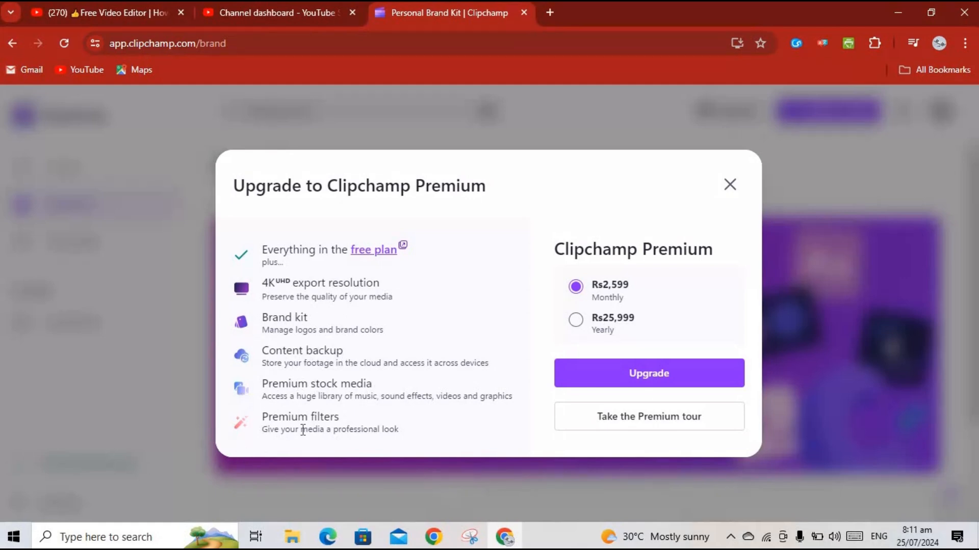
left_click(730, 187)
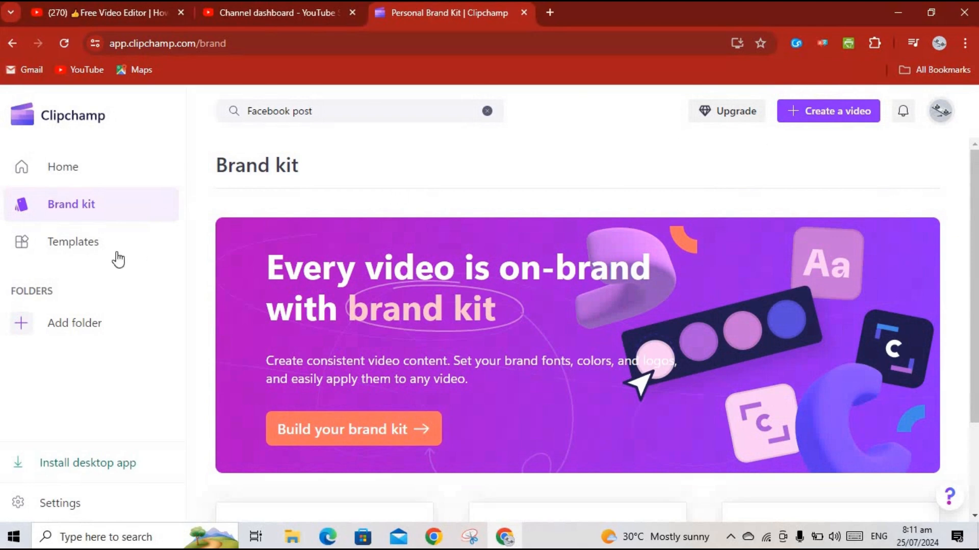
- Open the Purple flowing fabric intro from the Intro & outro templates category
left_click(79, 244)
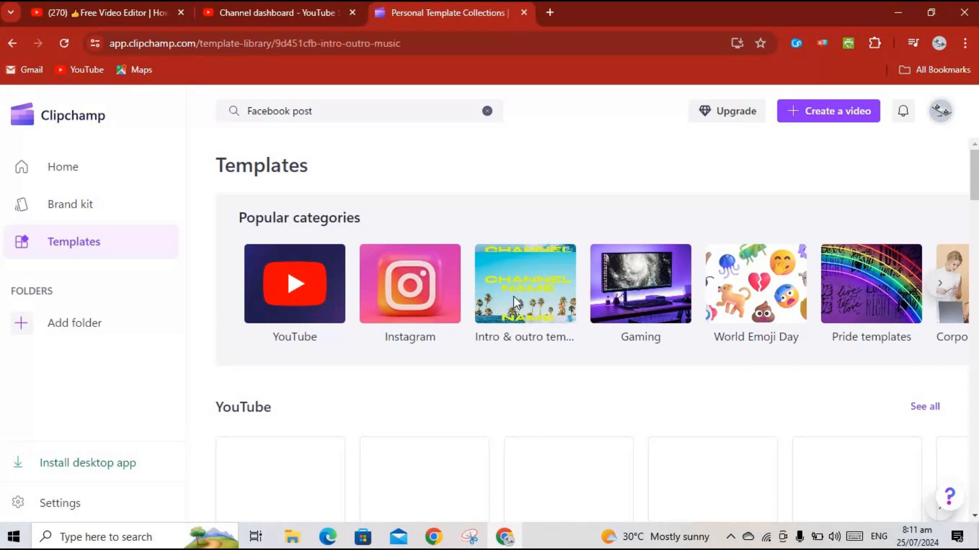
left_click(513, 296)
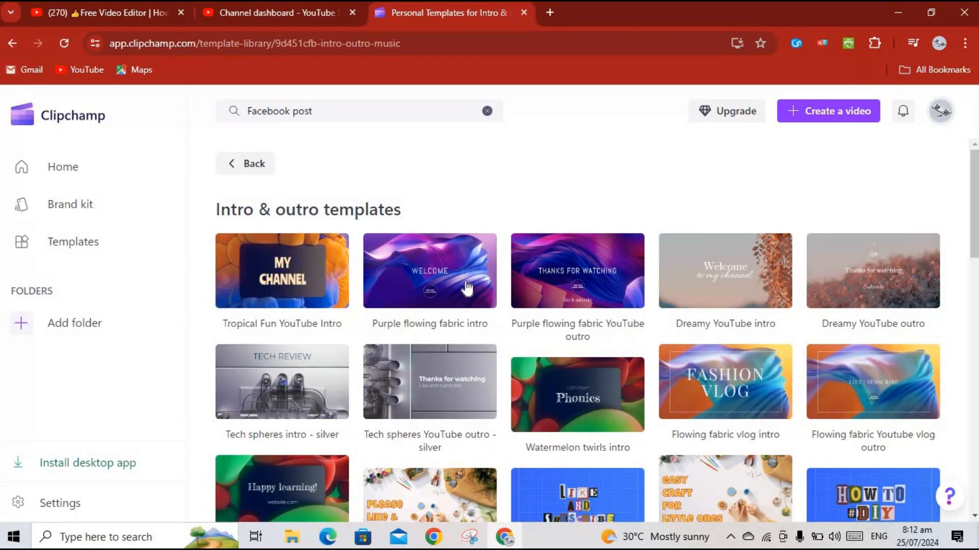
left_click(427, 279)
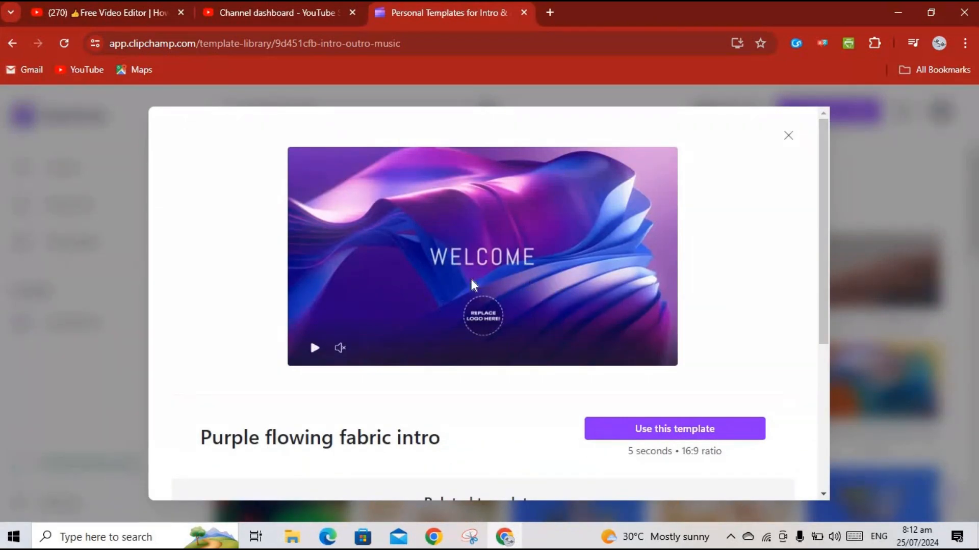
- Play the preview of the Purple flowing fabric intro and close the template's details
left_click(315, 349)
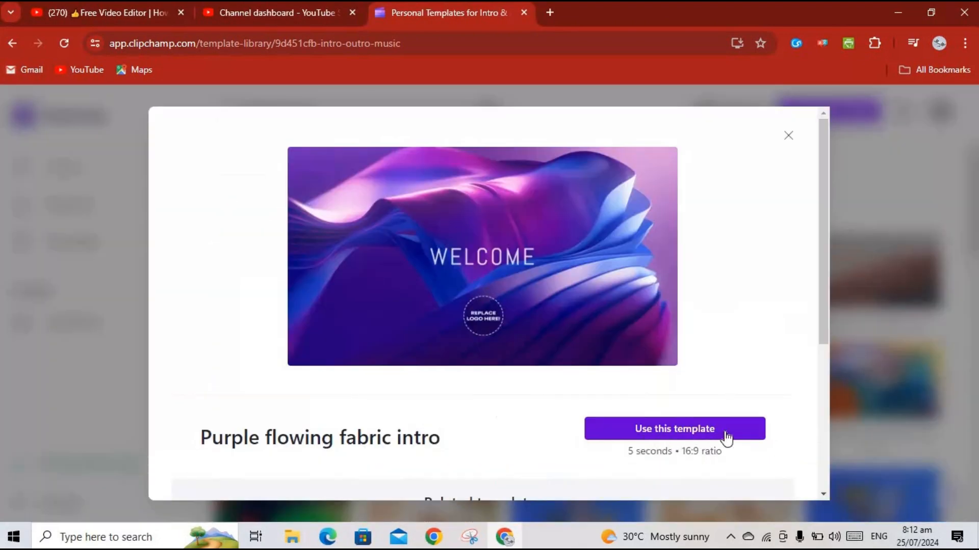
mouse_move(313, 357)
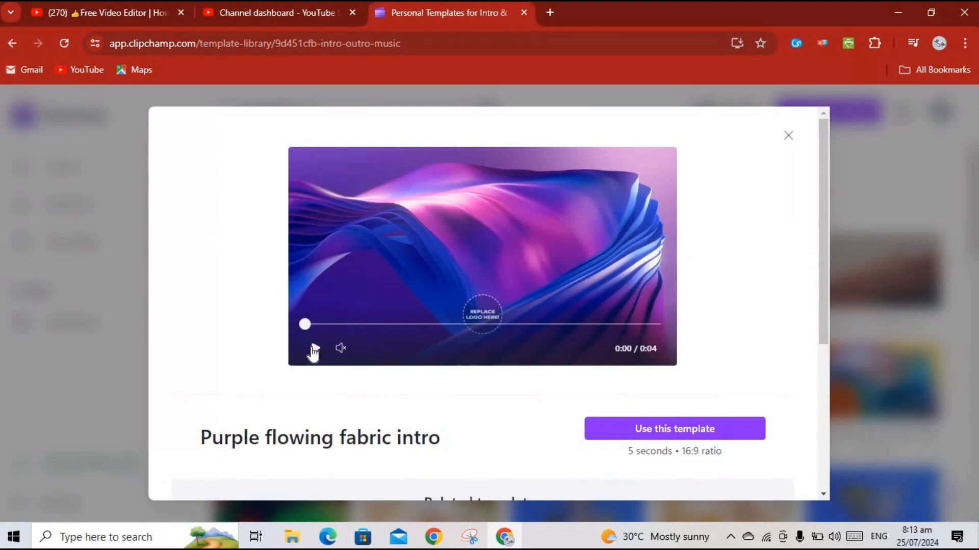
left_click(313, 350)
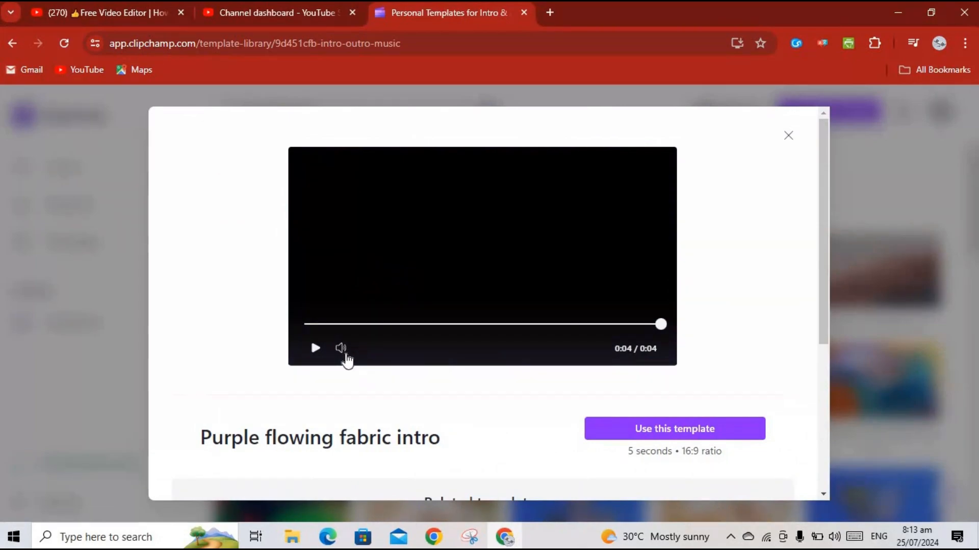
left_click(315, 351)
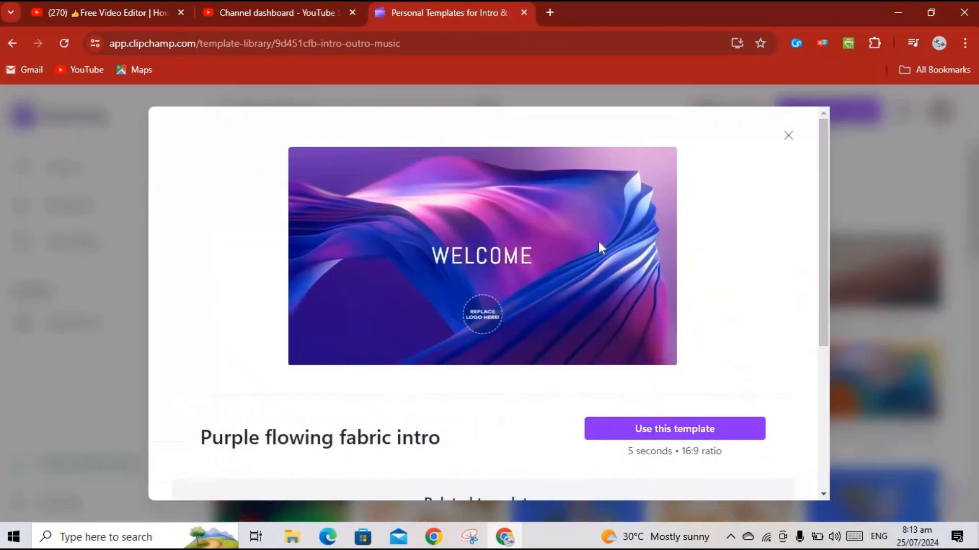
left_click(788, 139)
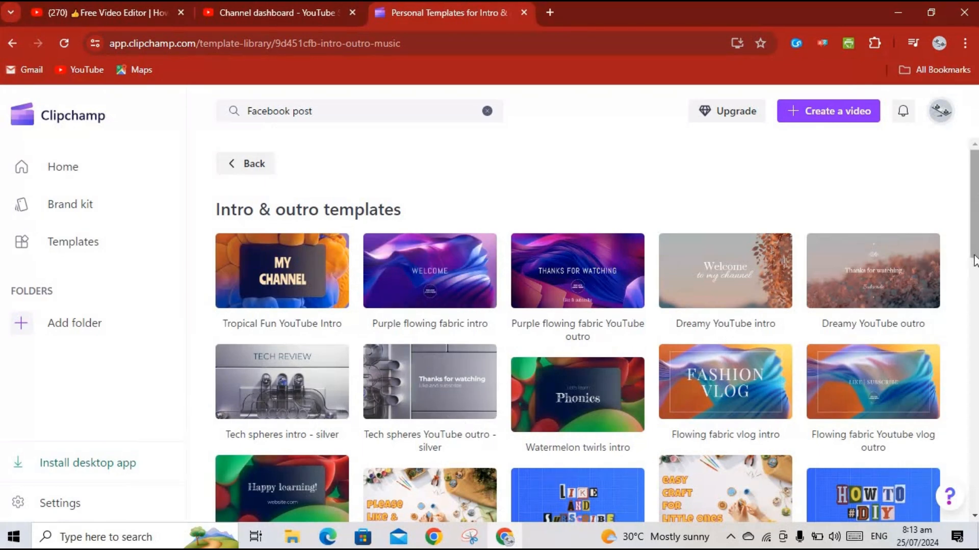
- Browse through the rest of the intro and outro templates
scroll(974, 305, "down", 2)
scroll(975, 305, "down", 4)
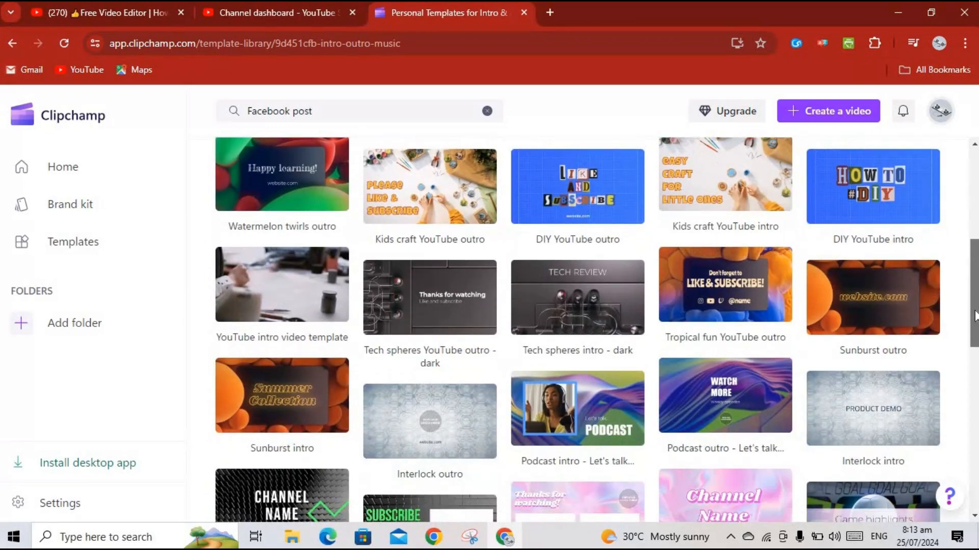
scroll(974, 319, "down", 12)
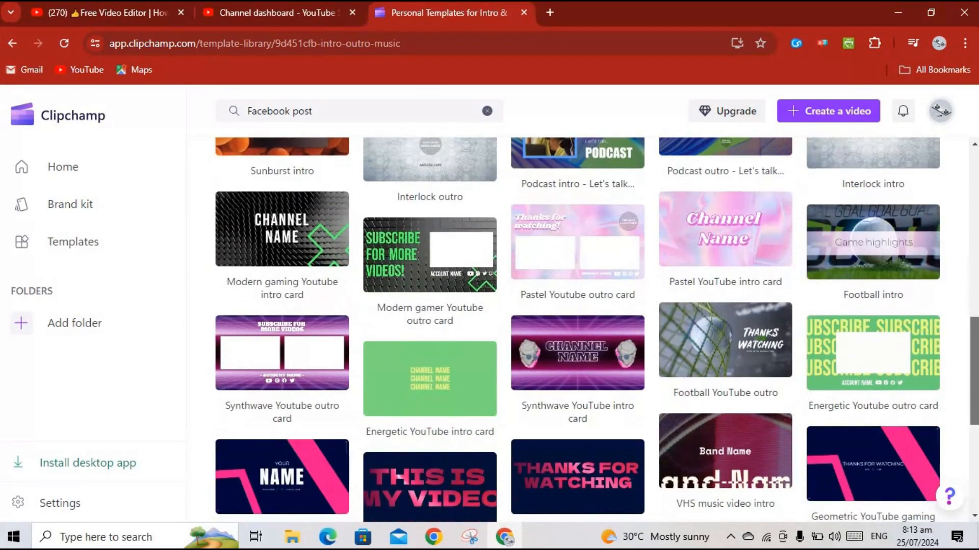
- View the last of the Intro & outro templates and return to the main Templates page
scroll(591, 329, "down", 2)
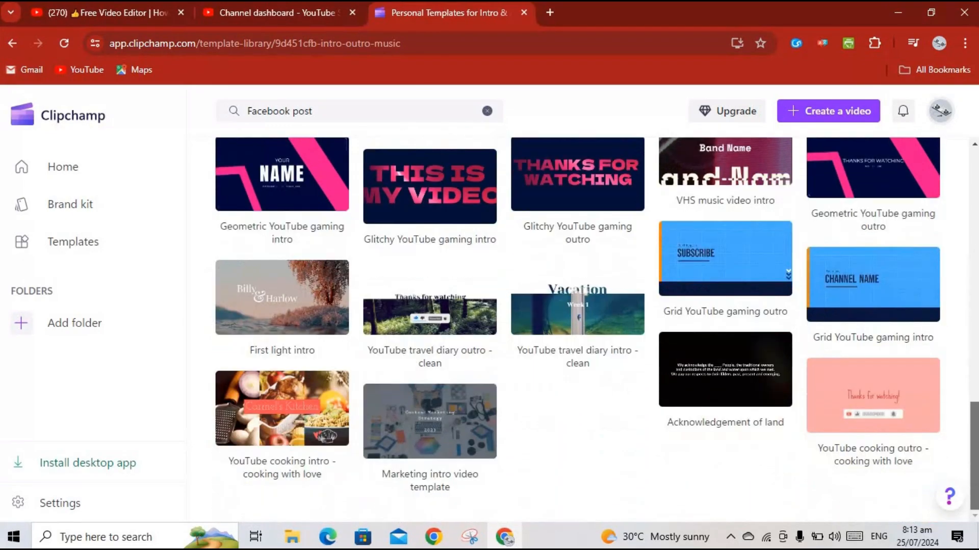
scroll(591, 330, "up", 20)
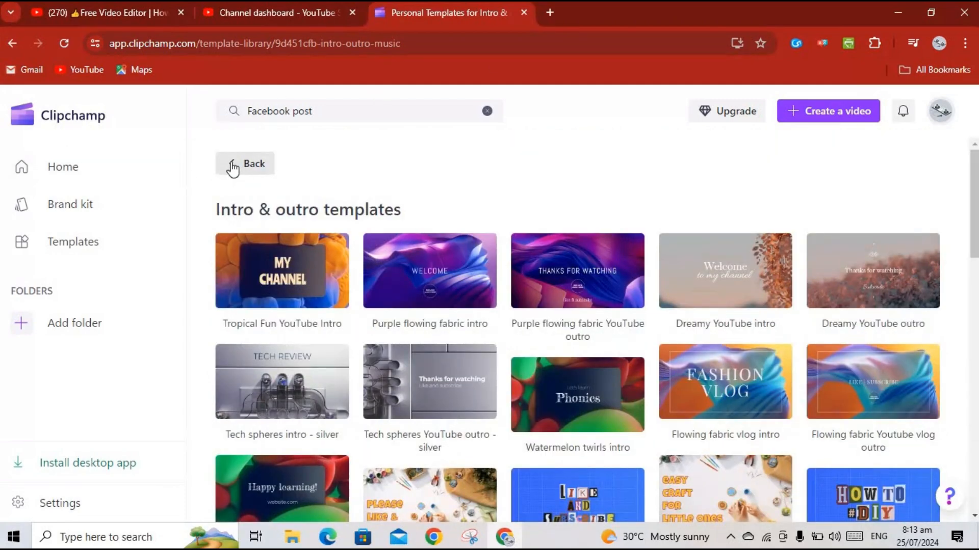
left_click(233, 166)
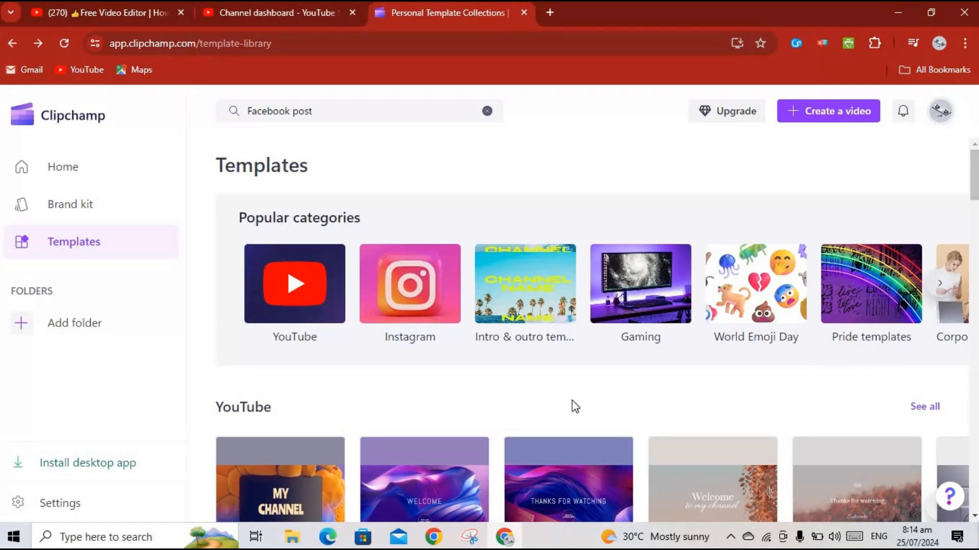
- Look through the popular template categories from YouTube to Summer Sports
left_click(938, 289)
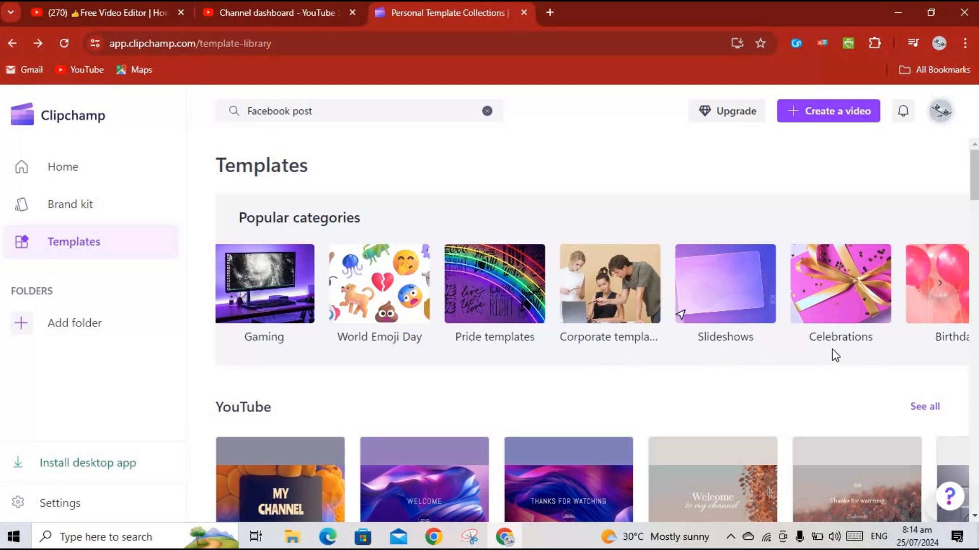
left_click(940, 284)
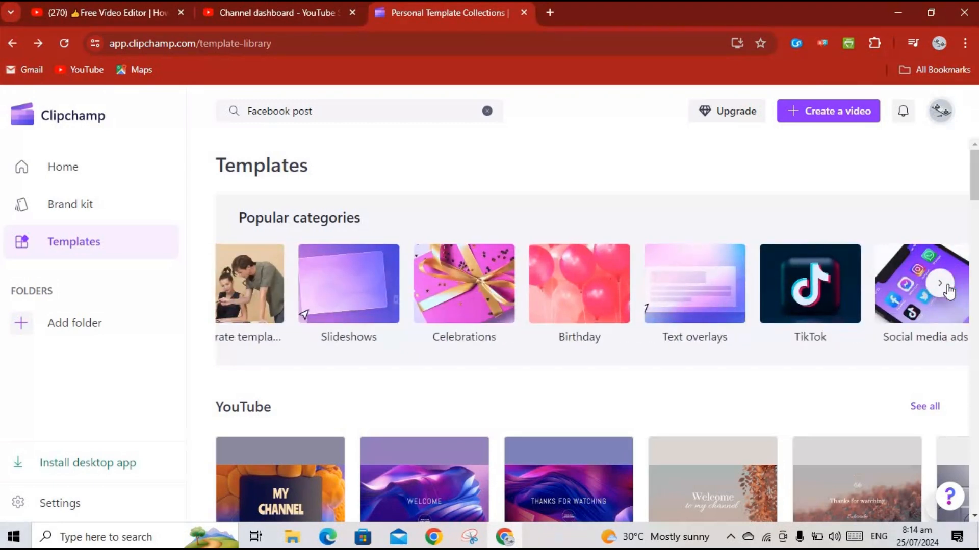
left_click(943, 285)
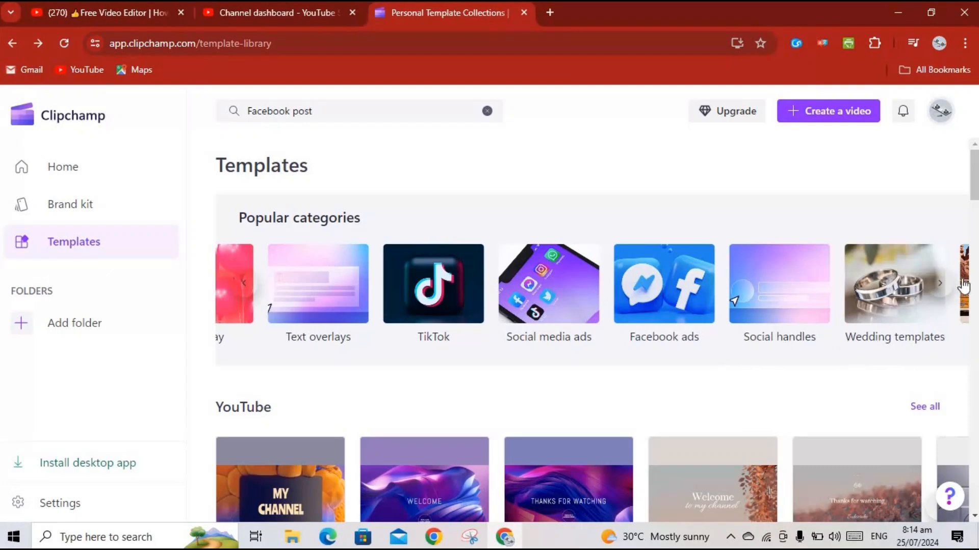
left_click(939, 286)
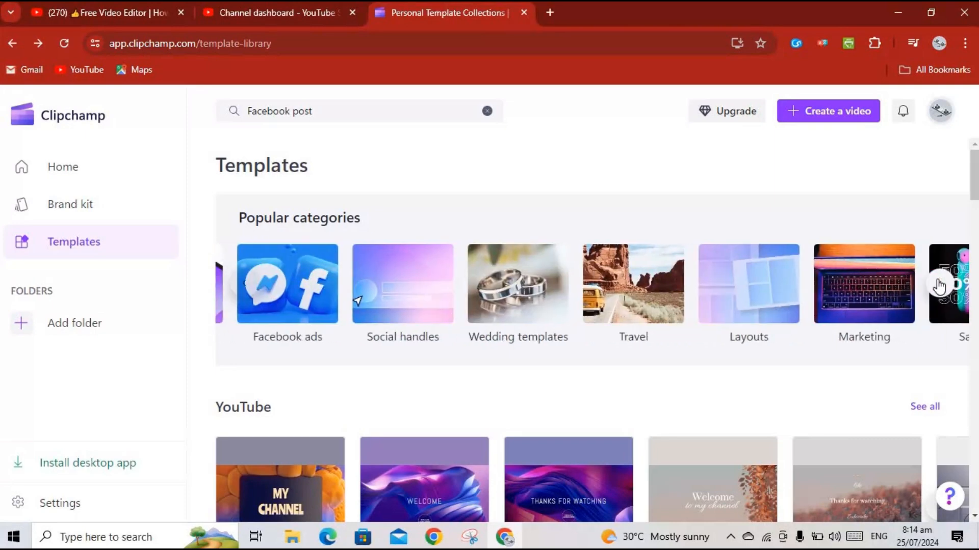
left_click(939, 286)
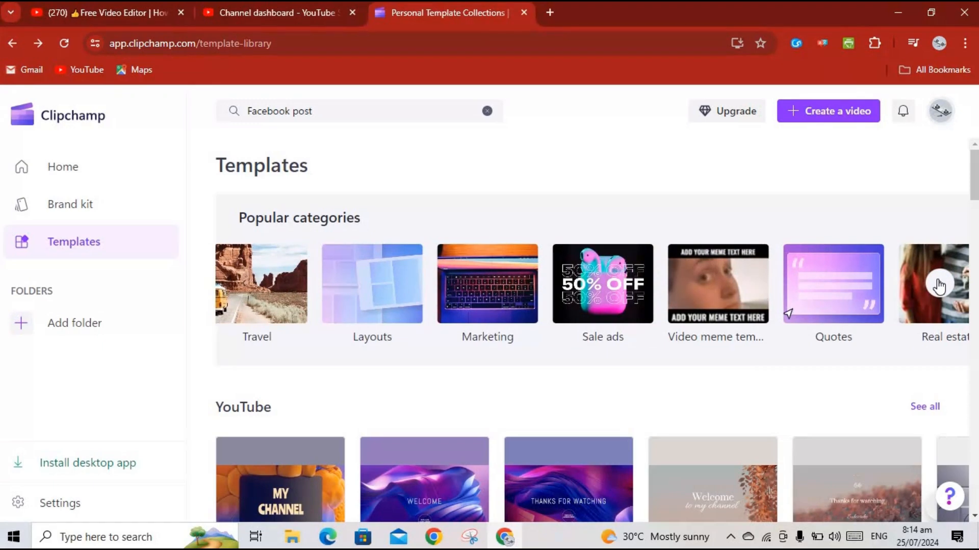
left_click(943, 287)
left_click(944, 288)
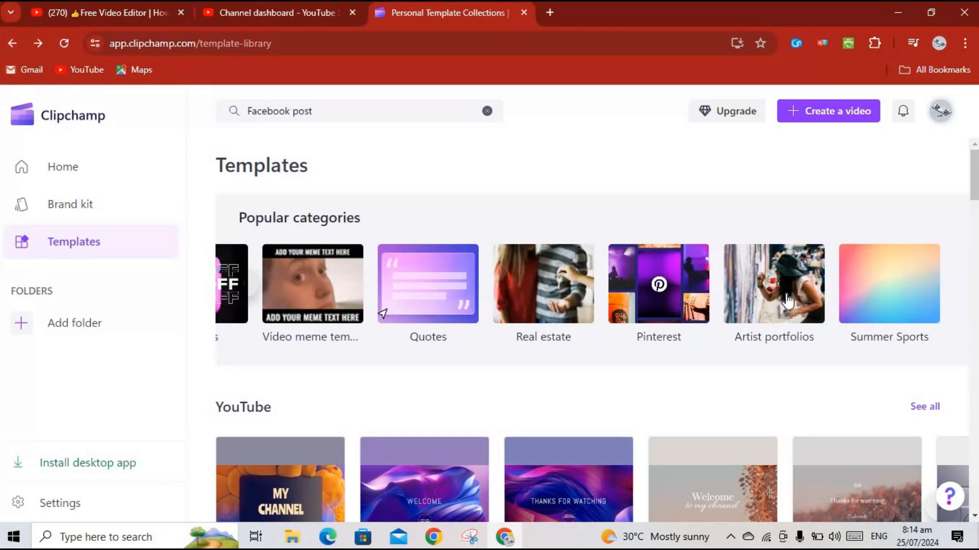
left_click_drag(973, 189, 937, 67)
- View the Clipchamp Premium offer, proceed with the monthly plan to its payment page, and close it
left_click(720, 109)
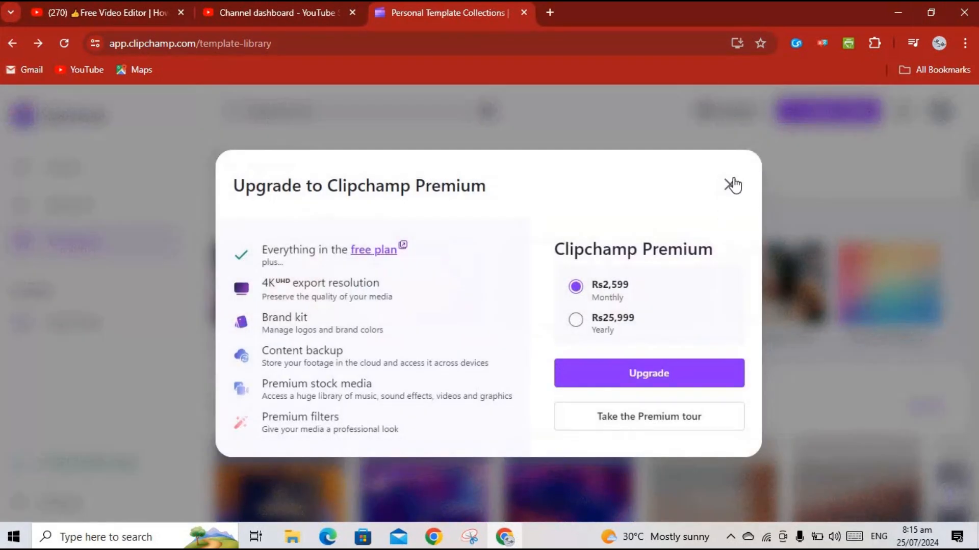
left_click(648, 378)
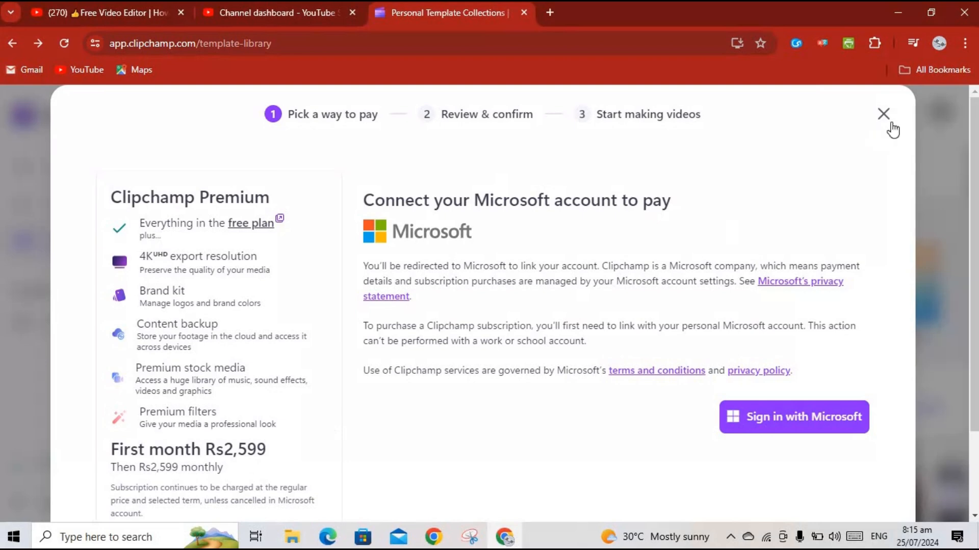
left_click(887, 121)
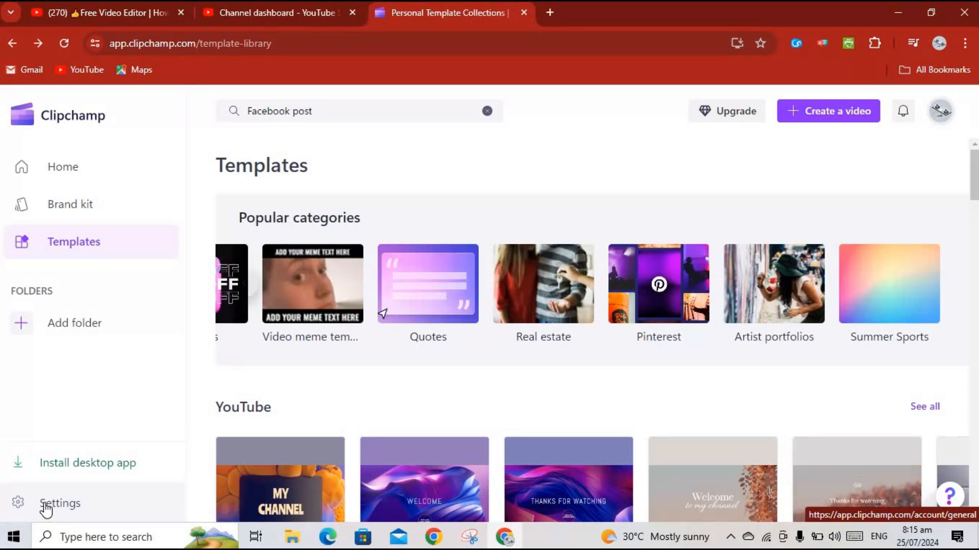
- Return to the home page, look over its Your videos section, and create a new video from scratch
left_click(71, 169)
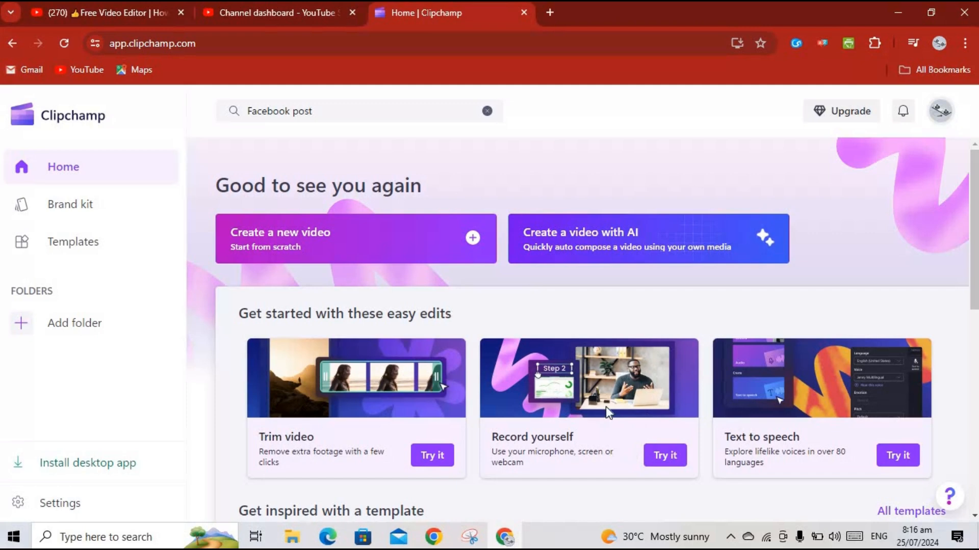
key("XF86MonBrightnessUp")
key("XF86MonBrightnessUp")
key("XF86MonBrightnessUp")
left_click_drag(974, 257, 974, 460)
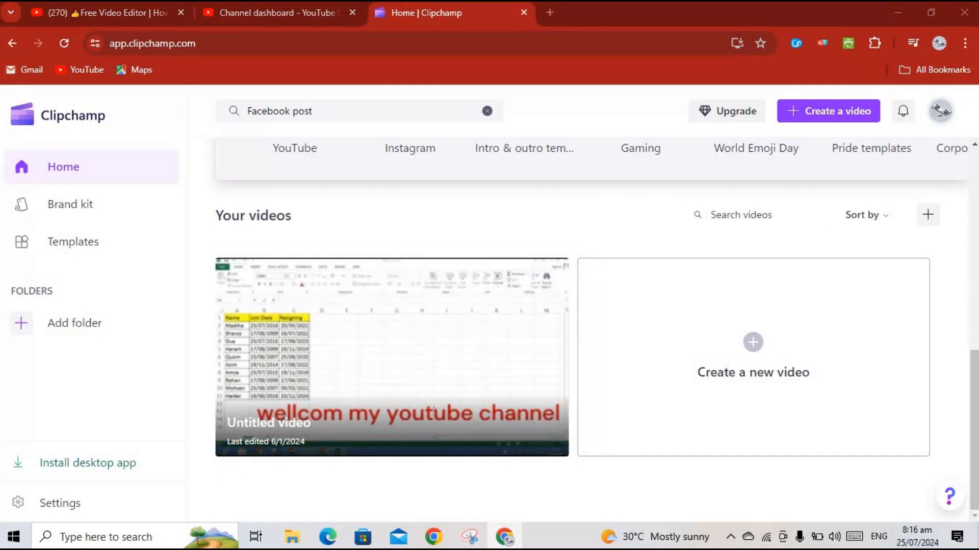
left_click_drag(973, 367, 962, 125)
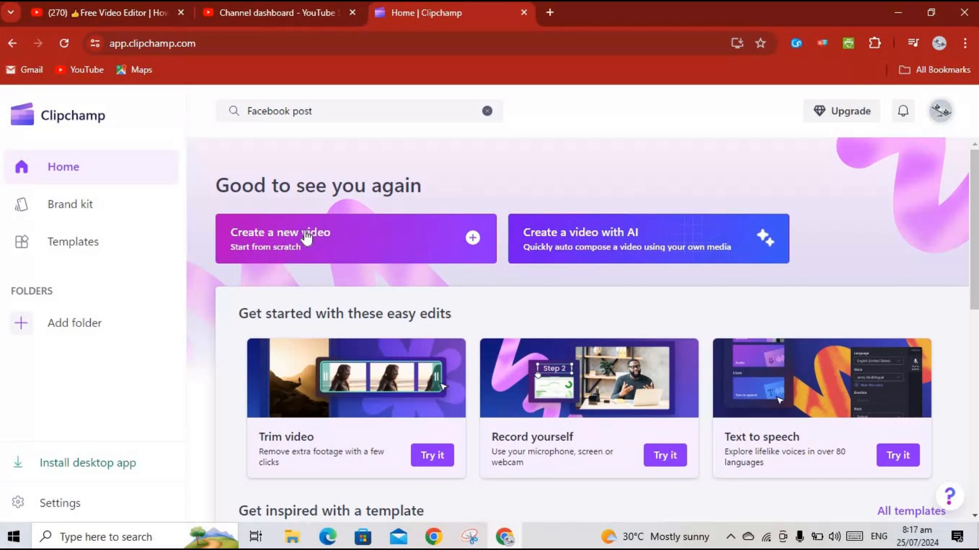
left_click(417, 240)
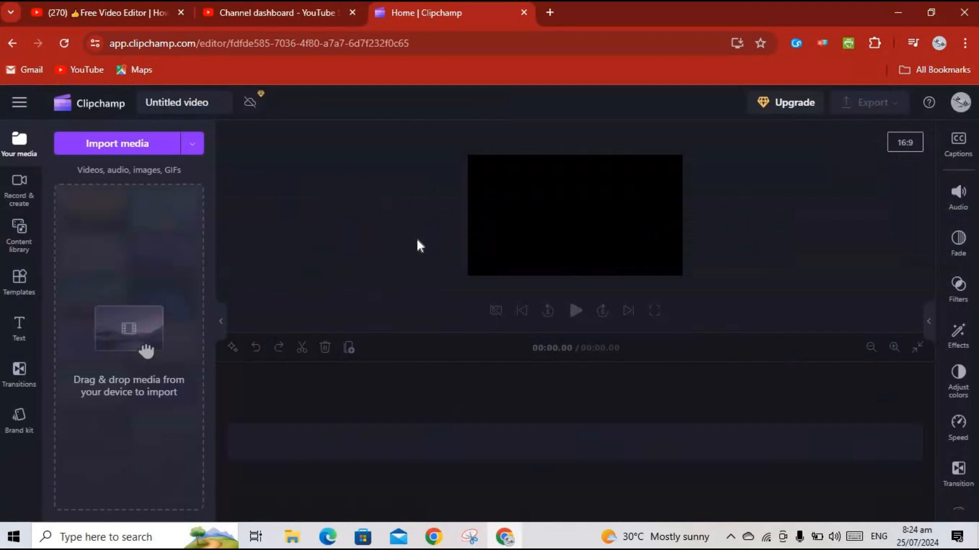
- Review the editor's full keyboard shortcuts list and its main menu options, including Install Clipchamp app
left_click(18, 107)
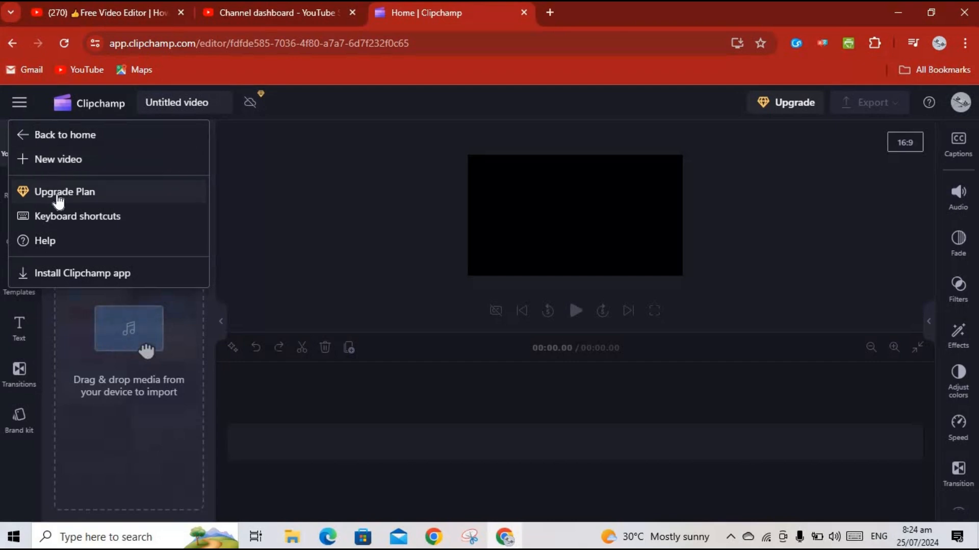
left_click(75, 219)
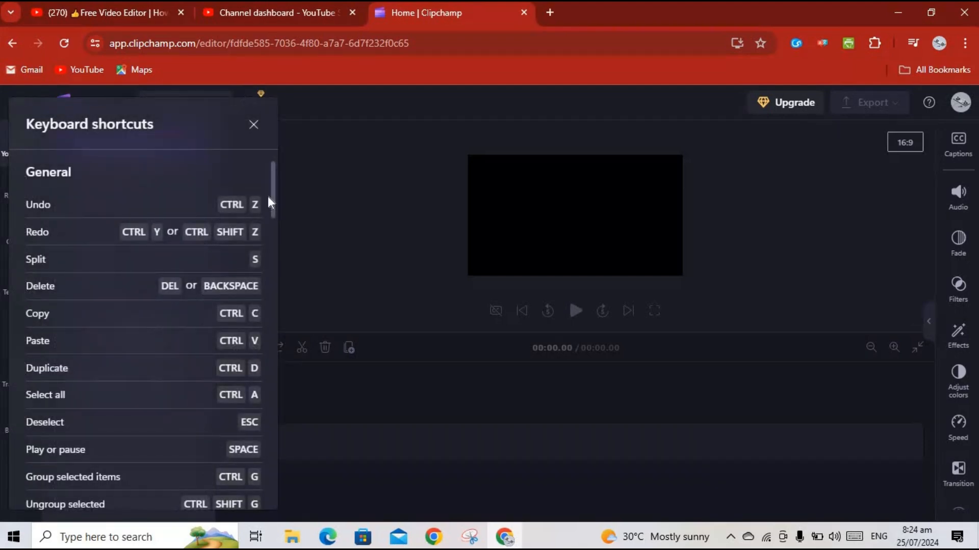
left_click_drag(273, 192, 282, 491)
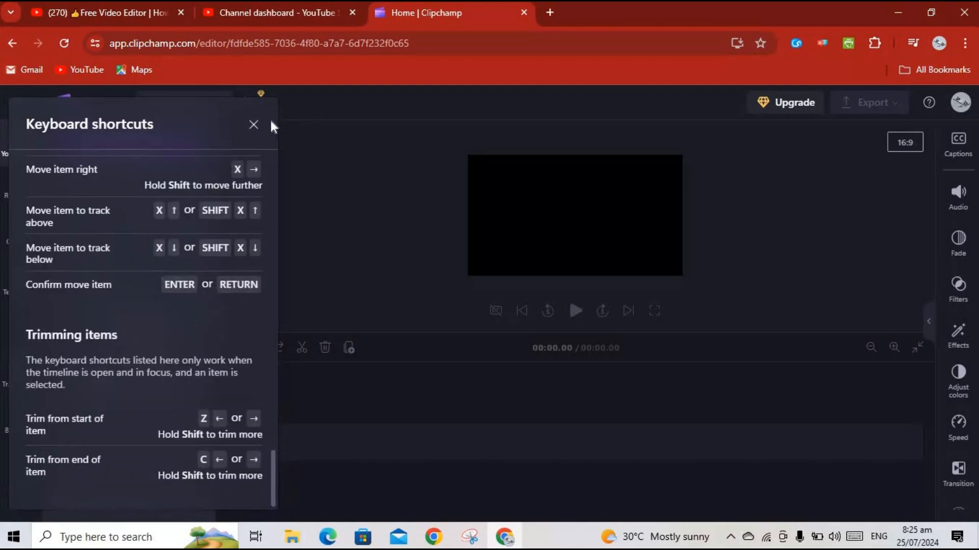
left_click(253, 126)
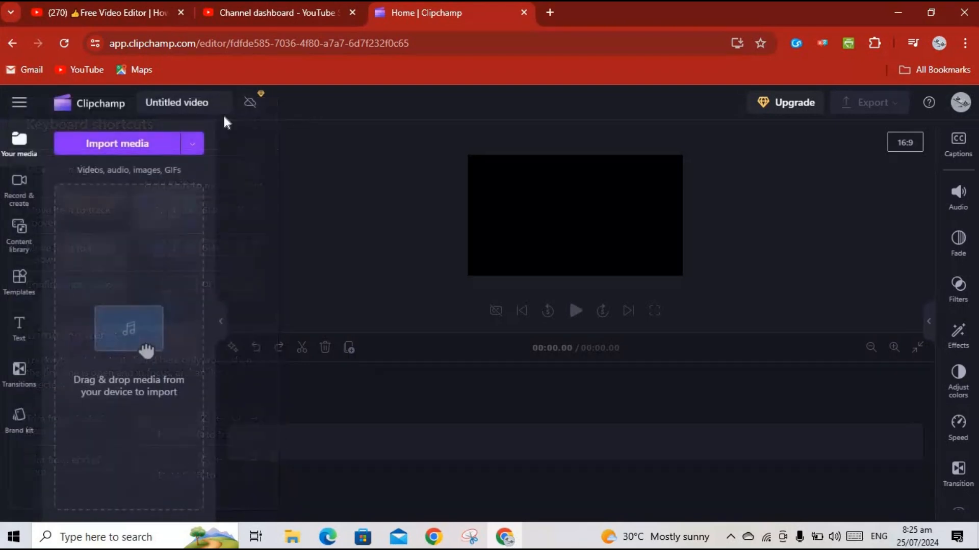
left_click(19, 105)
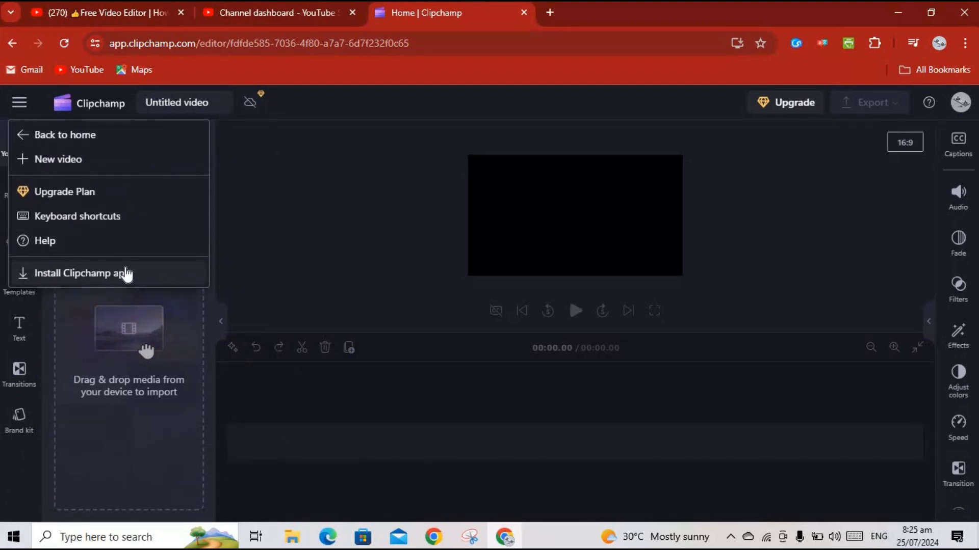
left_click(255, 216)
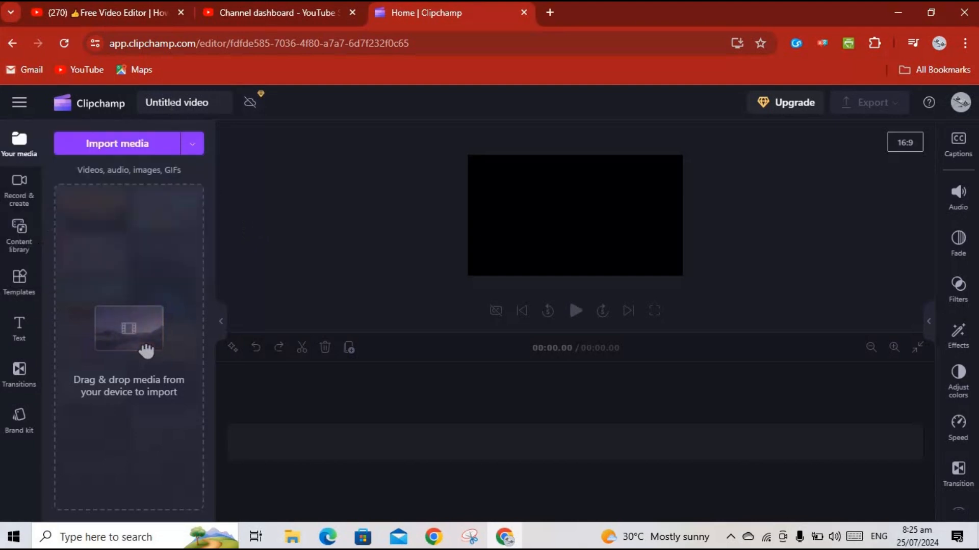
- Rename the untitled video as "Clipchamp intro" and view its content backup status
left_click(164, 103)
key("BackSpace")
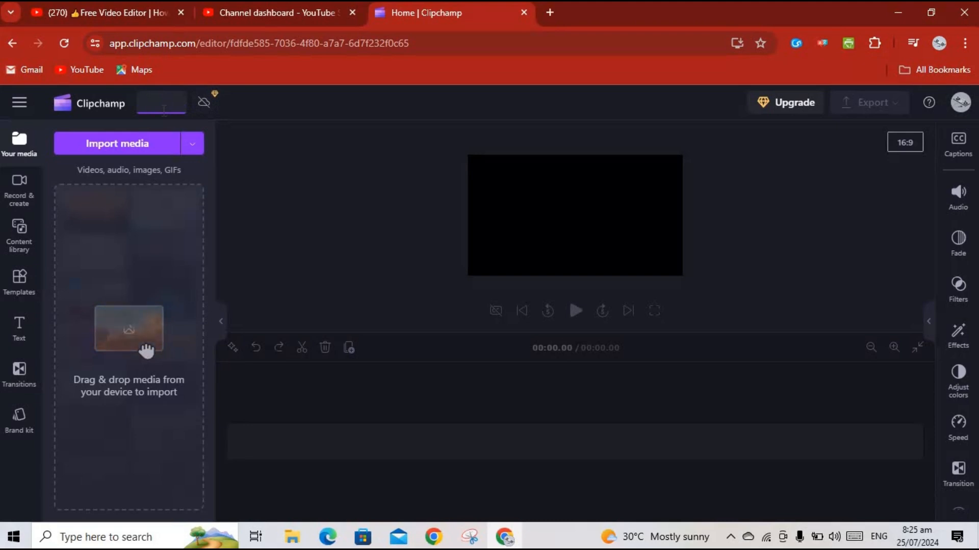
type("C")
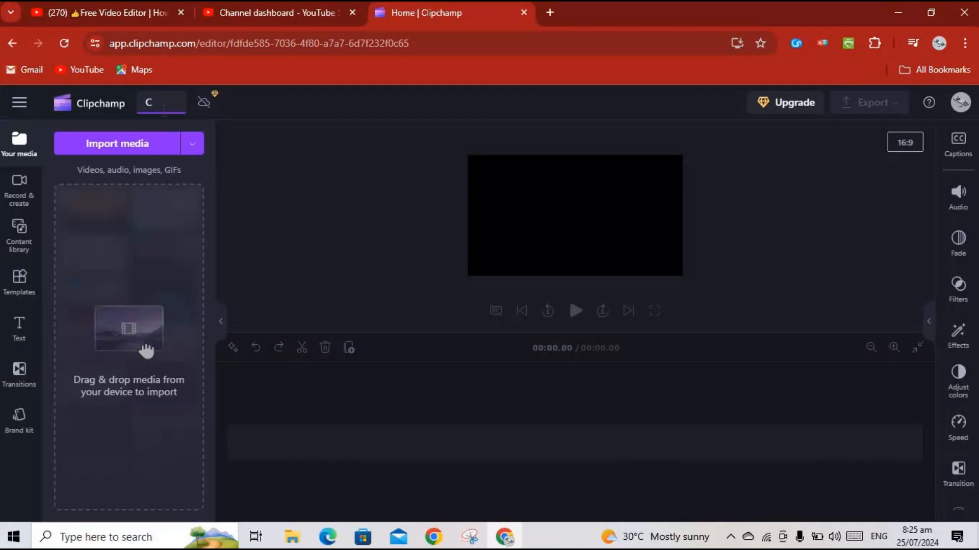
type("lipchamp in")
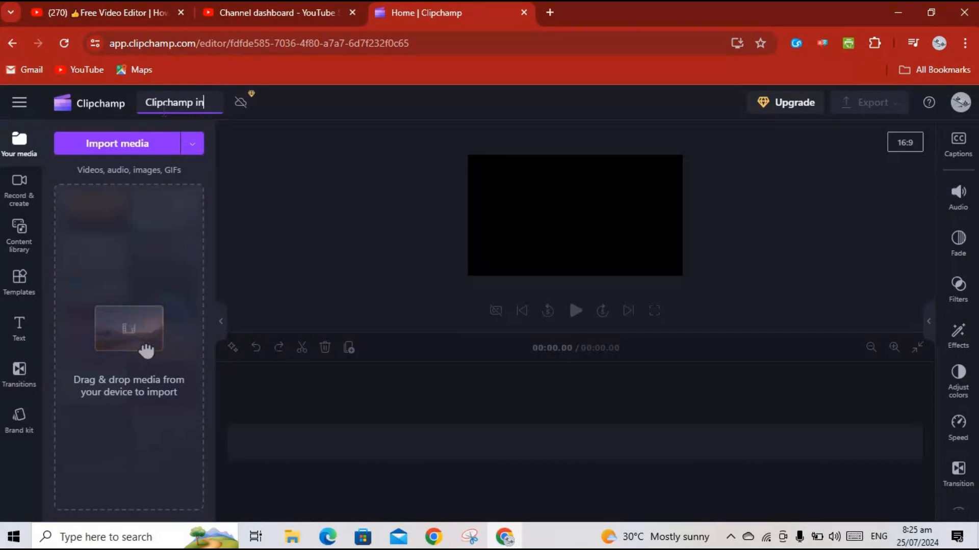
type("to")
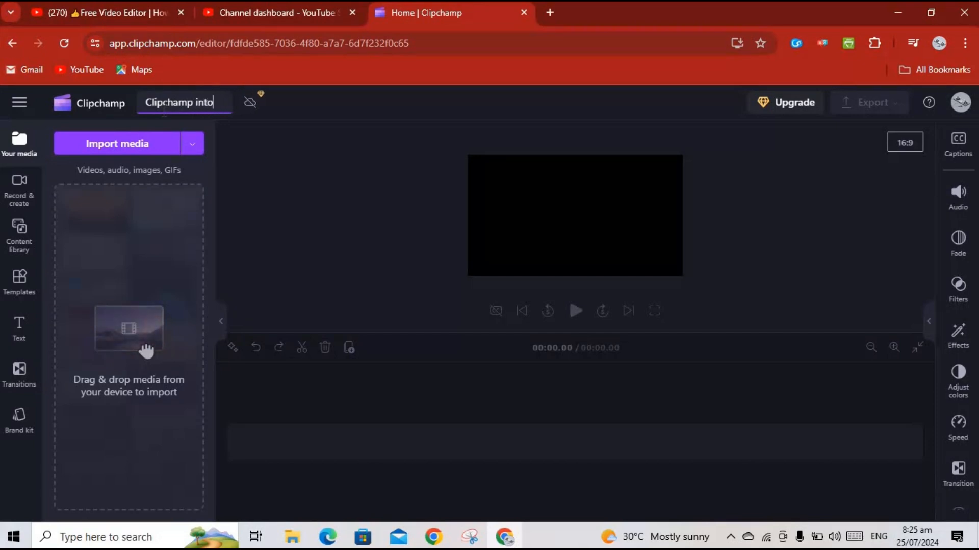
key("BackSpace")
type("ro")
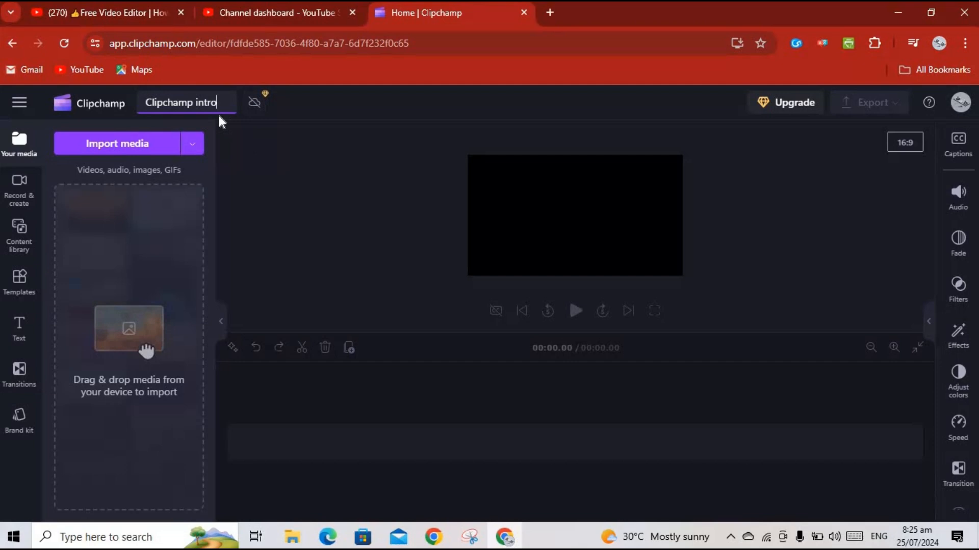
left_click(257, 107)
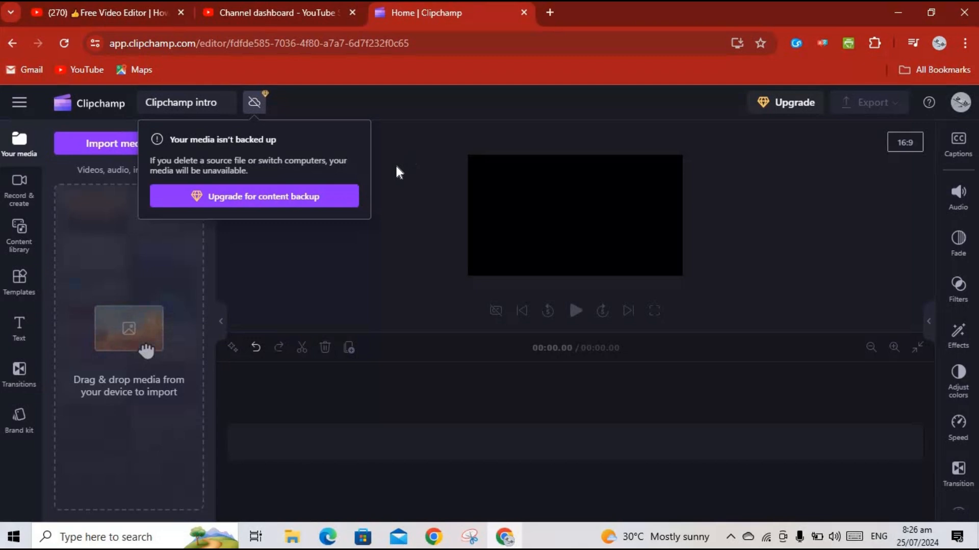
left_click(412, 139)
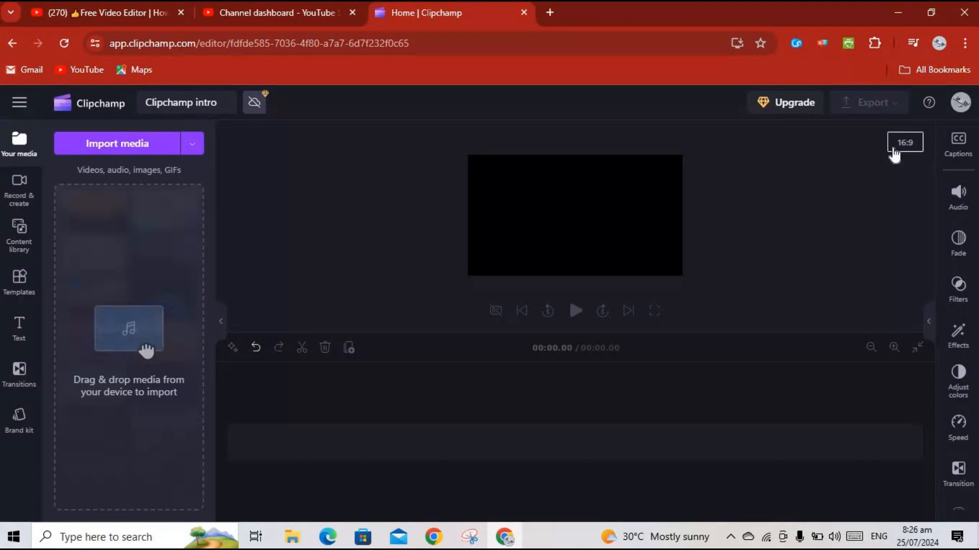
- Examine the aspect ratios available for the video, such as 16:9, 9:16, 1:1 and 4:5
left_click(910, 144)
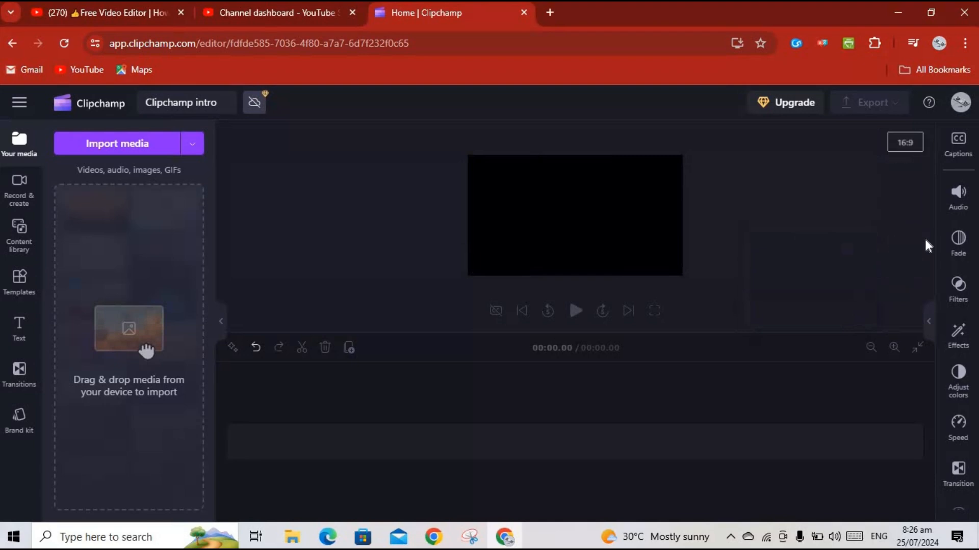
right_click(924, 230)
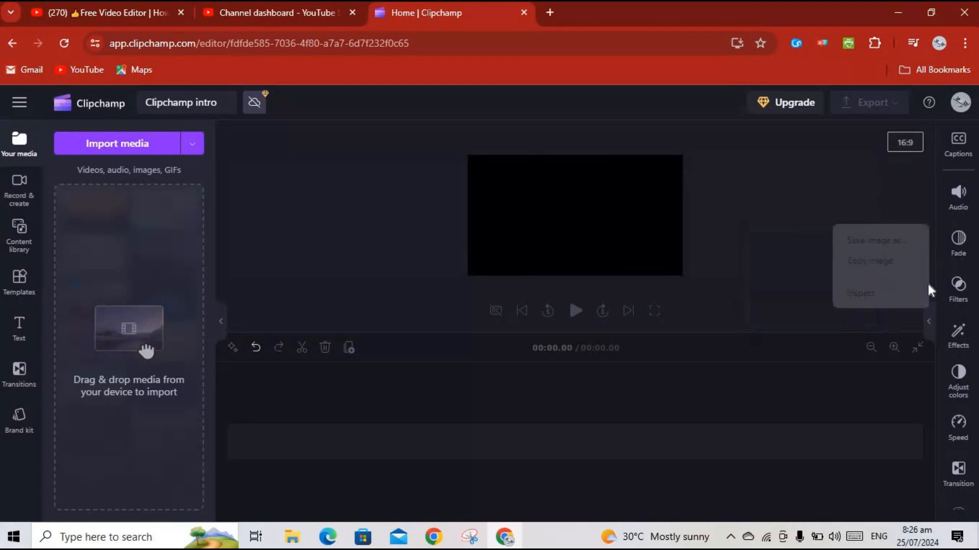
left_click(897, 172)
right_click(926, 211)
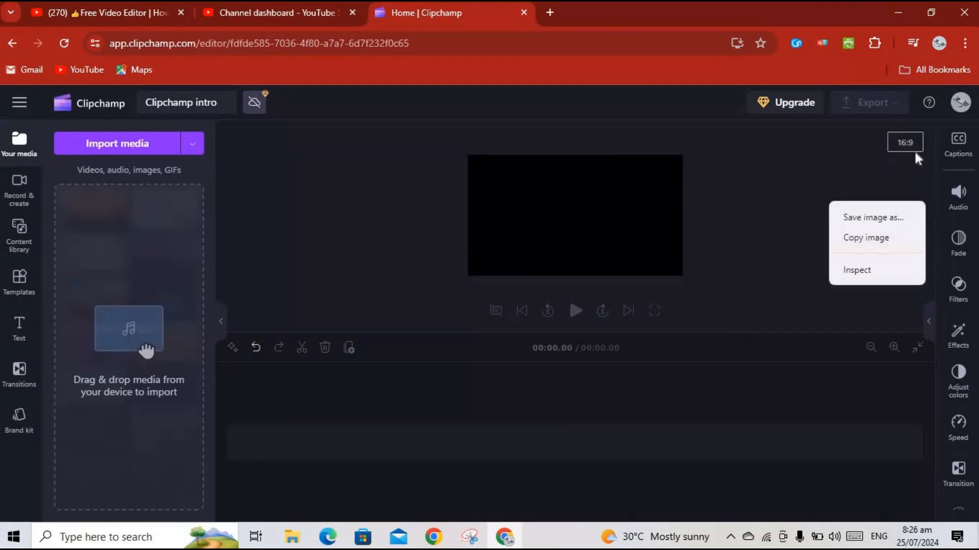
left_click(905, 138)
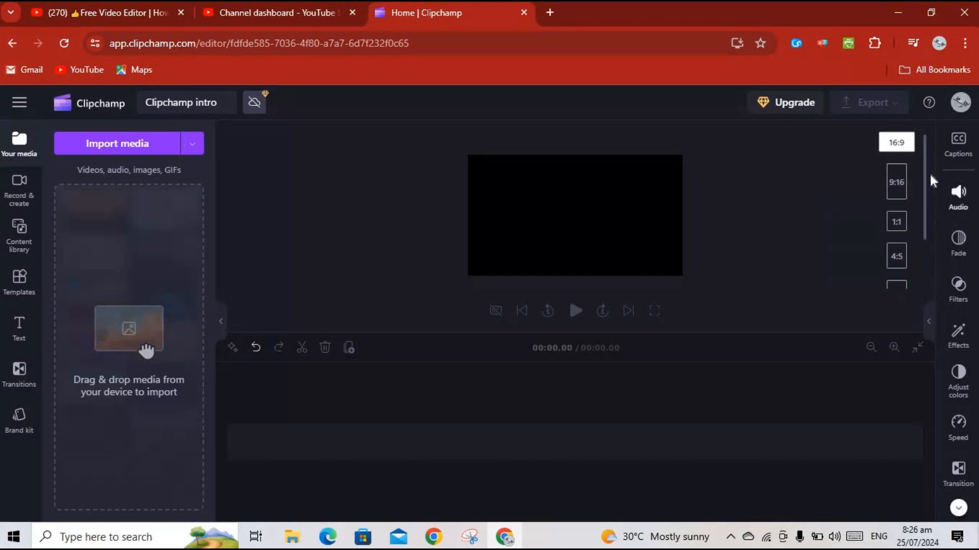
left_click(926, 179)
right_click(929, 187)
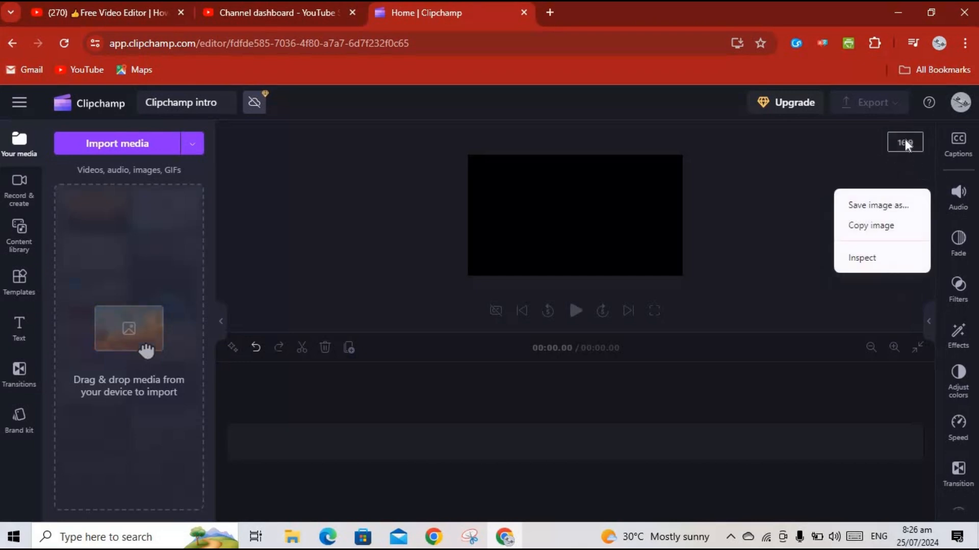
left_click(904, 141)
left_click(926, 175)
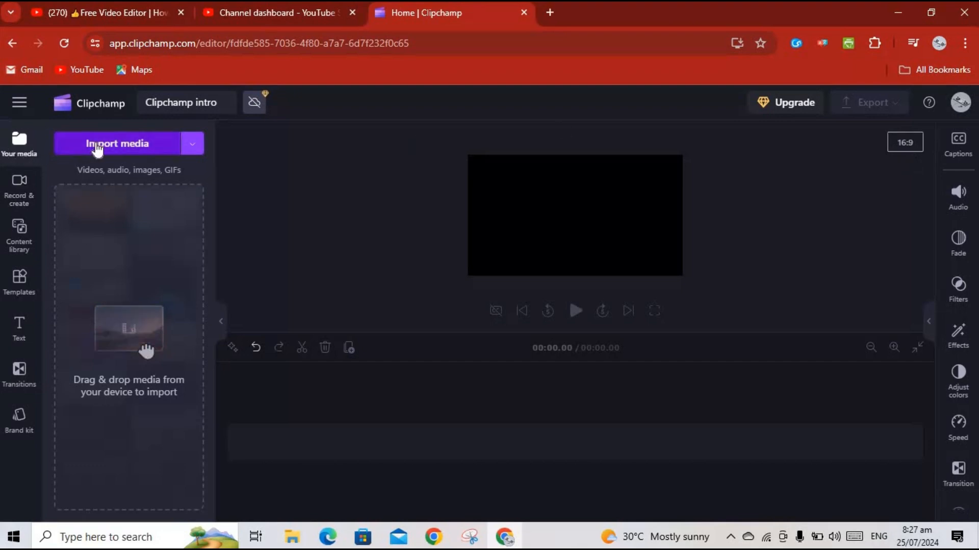
- Review the media import options, including the OneDrive, Google Drive, Dropbox and Xbox sources and browsing files on the computer
left_click(19, 147)
left_click(19, 149)
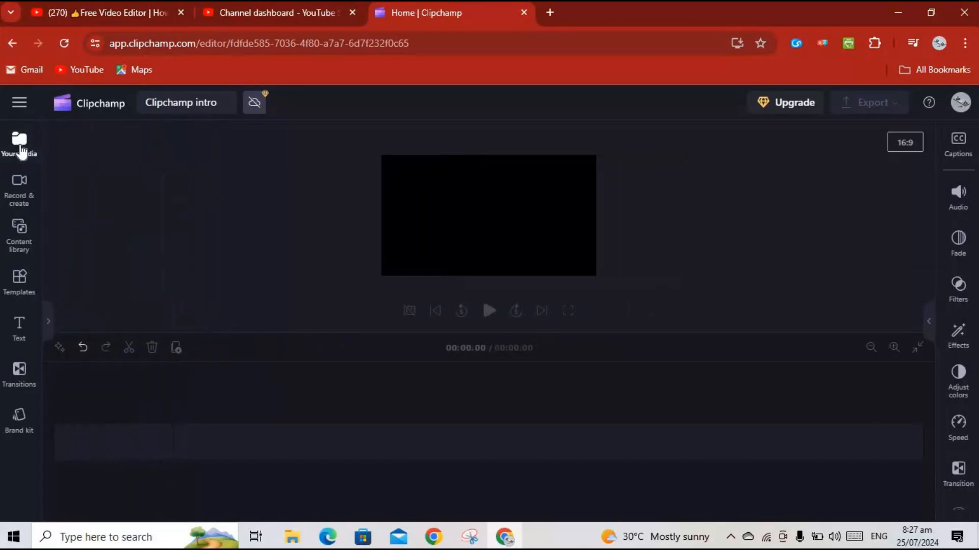
left_click(33, 149)
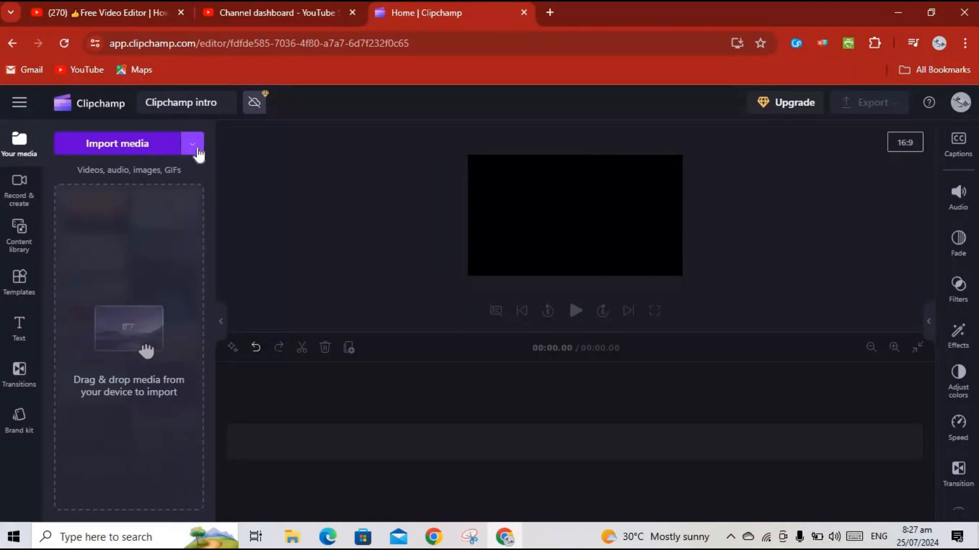
left_click(192, 146)
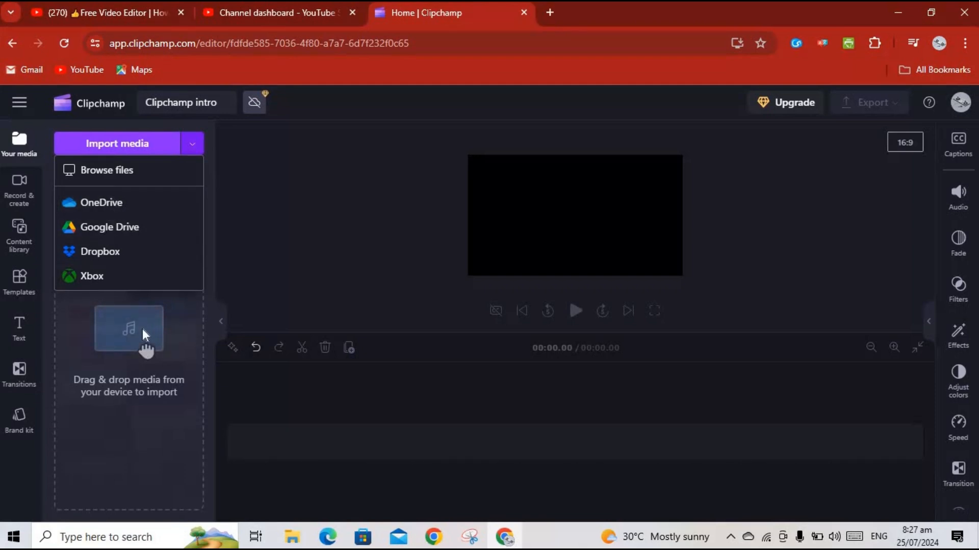
left_click(185, 318)
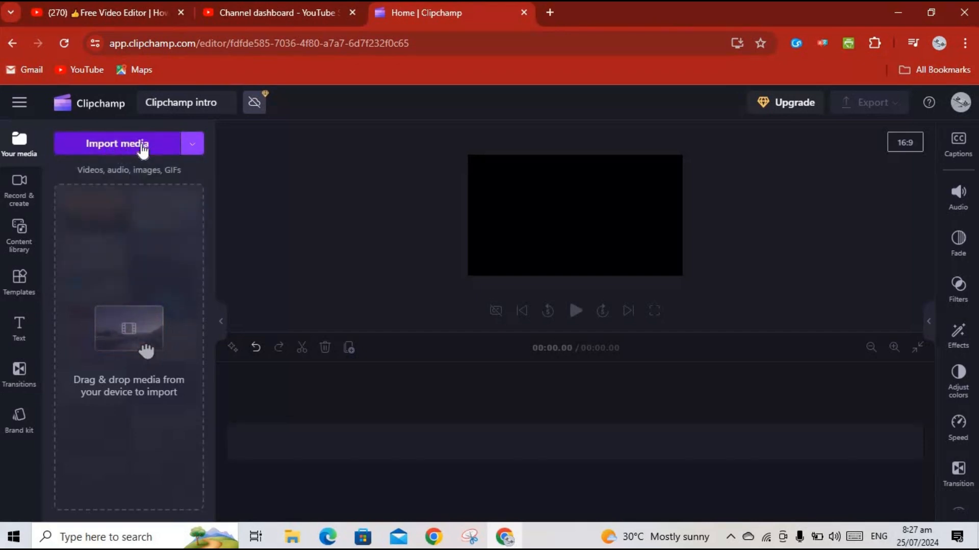
left_click(124, 145)
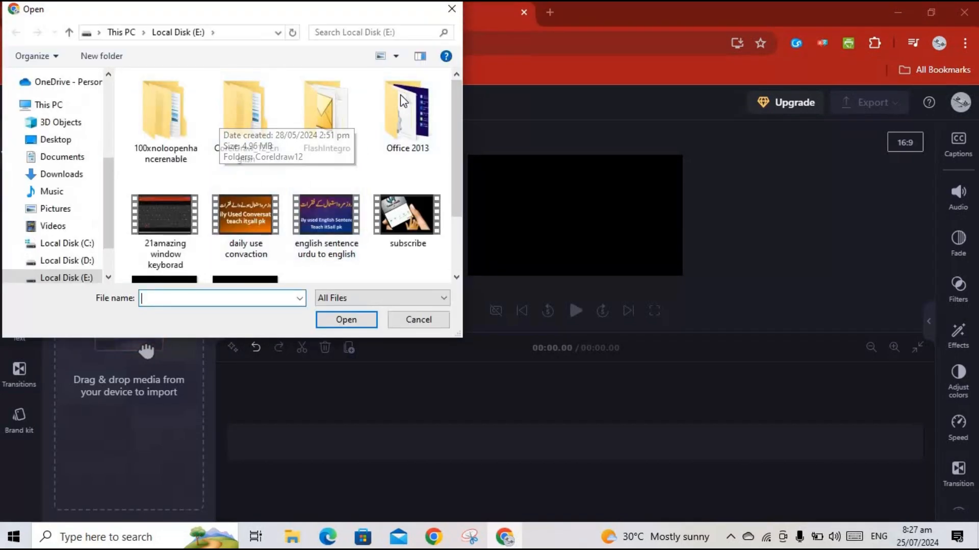
left_click(450, 9)
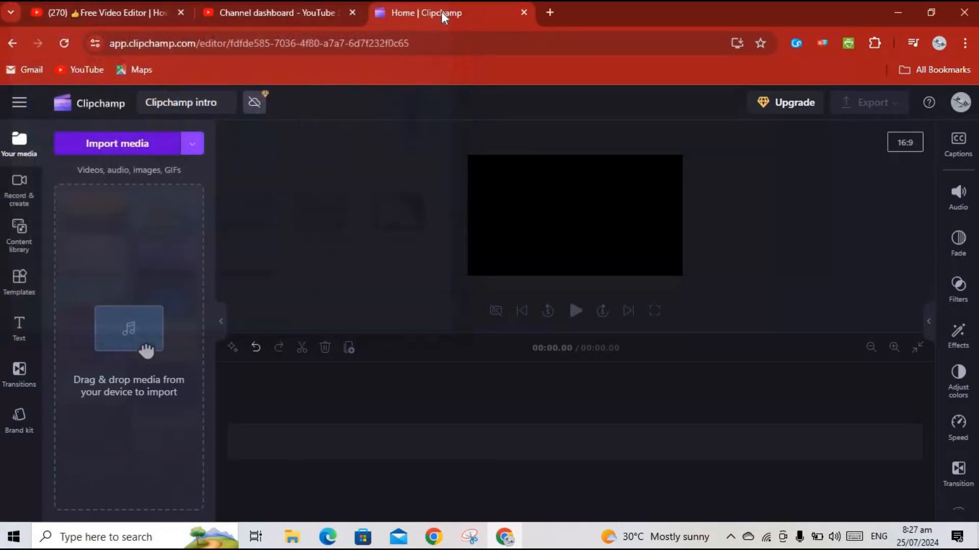
- Start a screen recording with microphone access allowed, sharing the browser window that shows the Microsoft Clipchamp store page
left_click(20, 198)
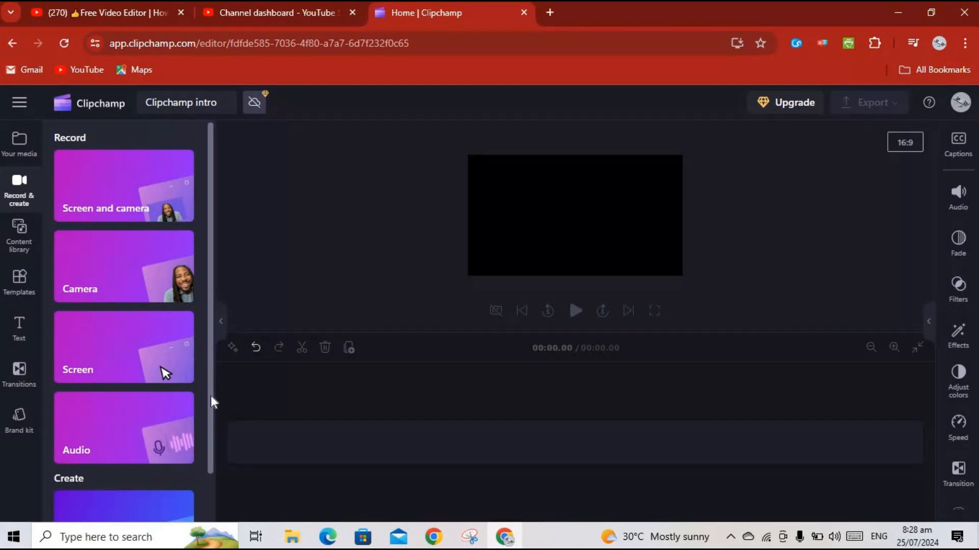
left_click_drag(210, 383, 210, 441)
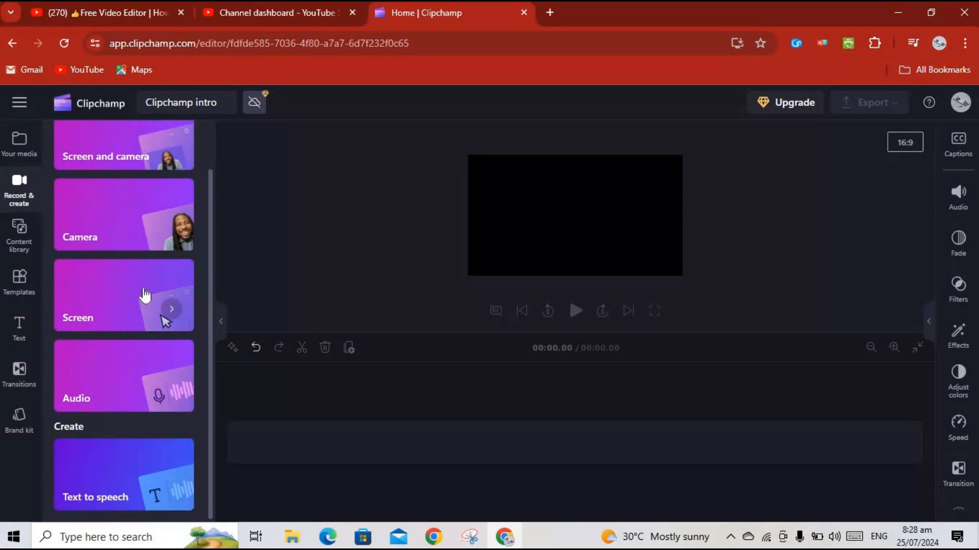
left_click(97, 298)
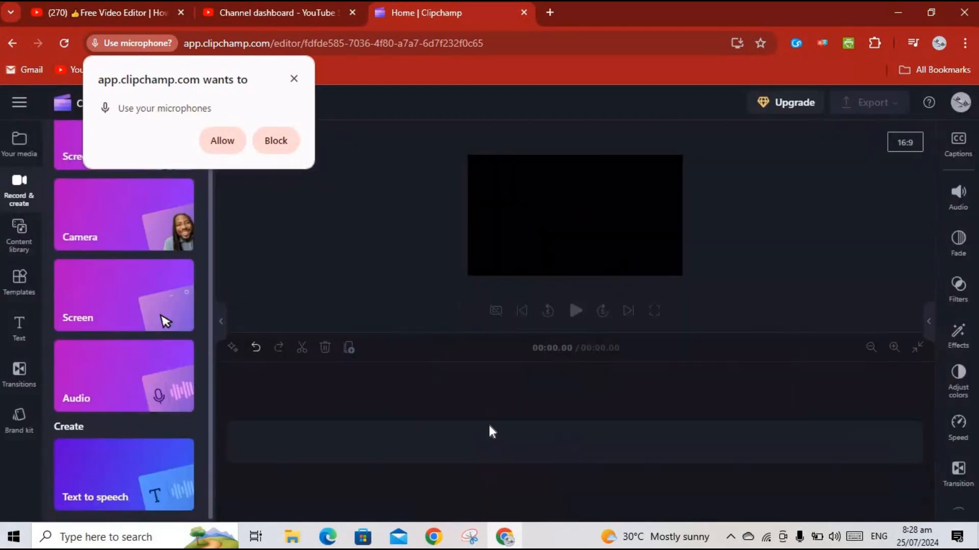
left_click(488, 426)
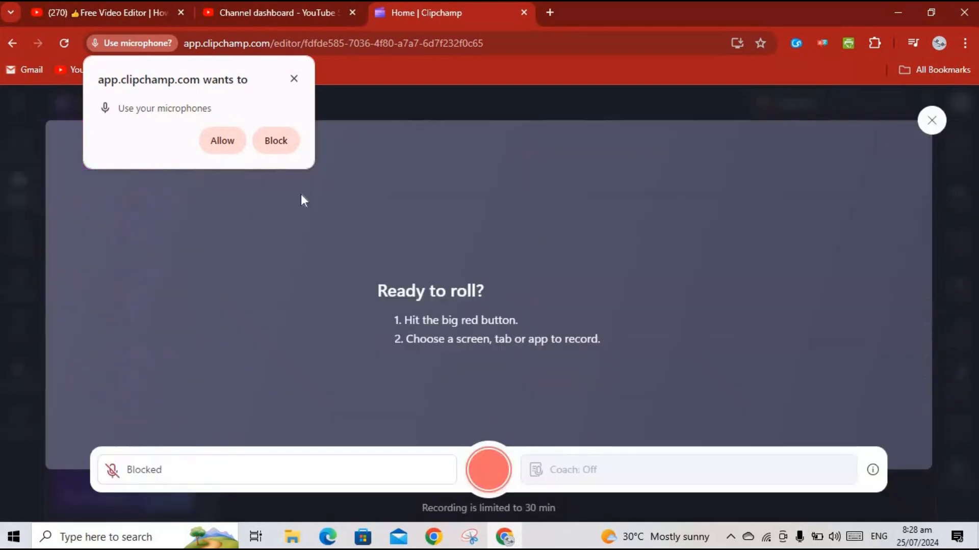
left_click(222, 145)
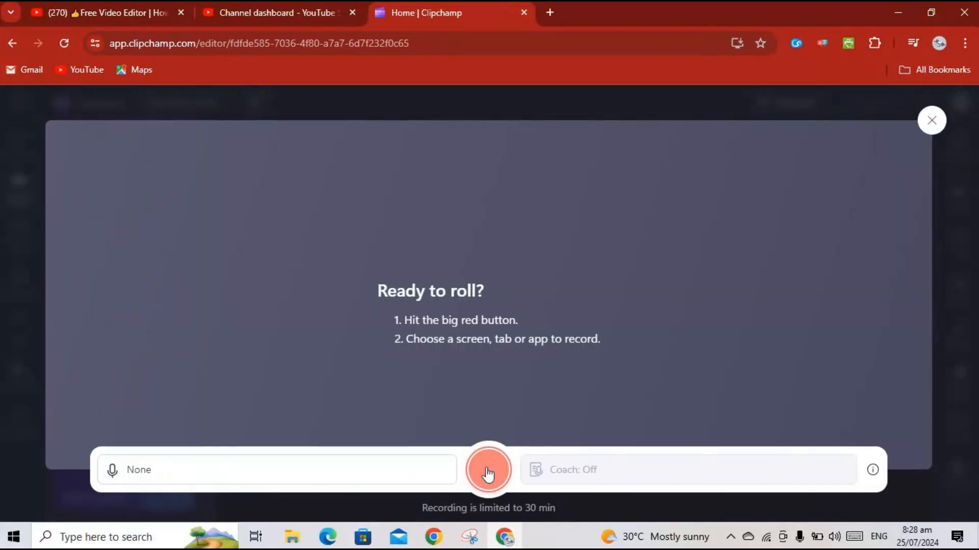
left_click(488, 472)
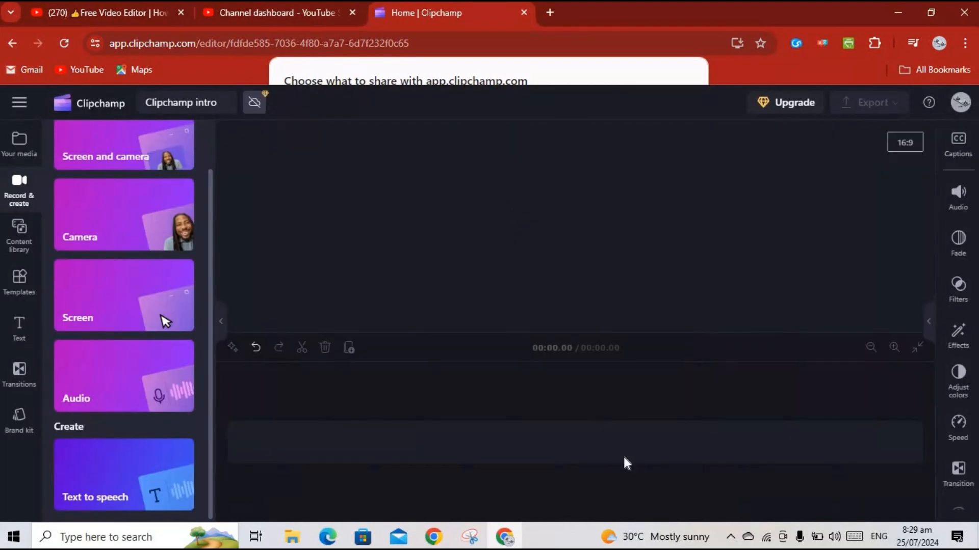
left_click(605, 478)
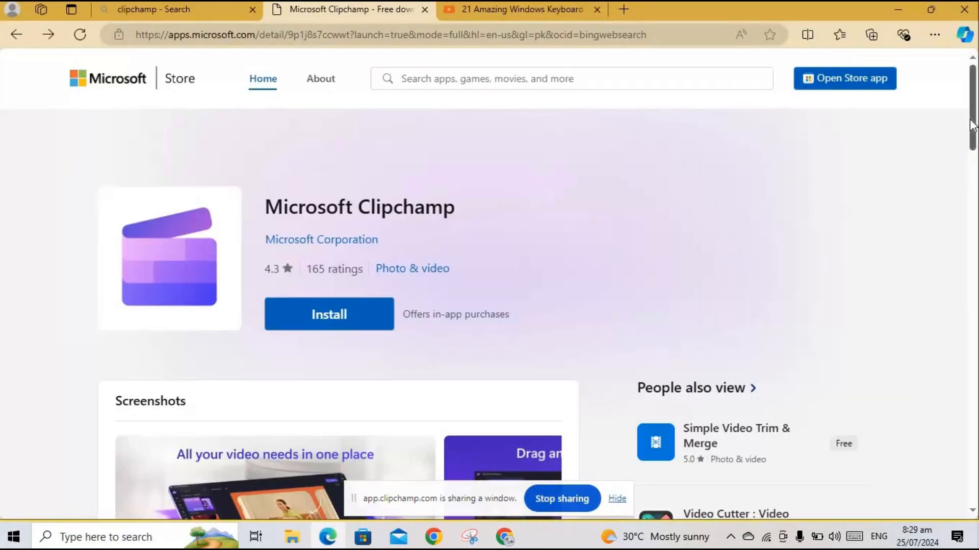
- Scroll through the Microsoft Clipchamp store page down and back up while recording, and stop sharing the window
scroll(973, 181, "down", 2)
scroll(972, 181, "down", 10)
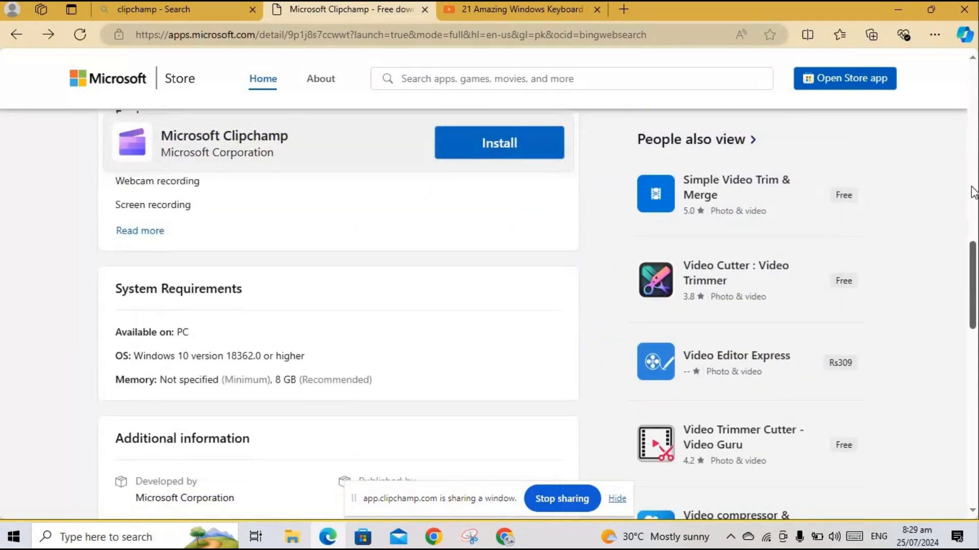
scroll(970, 228, "up", 15)
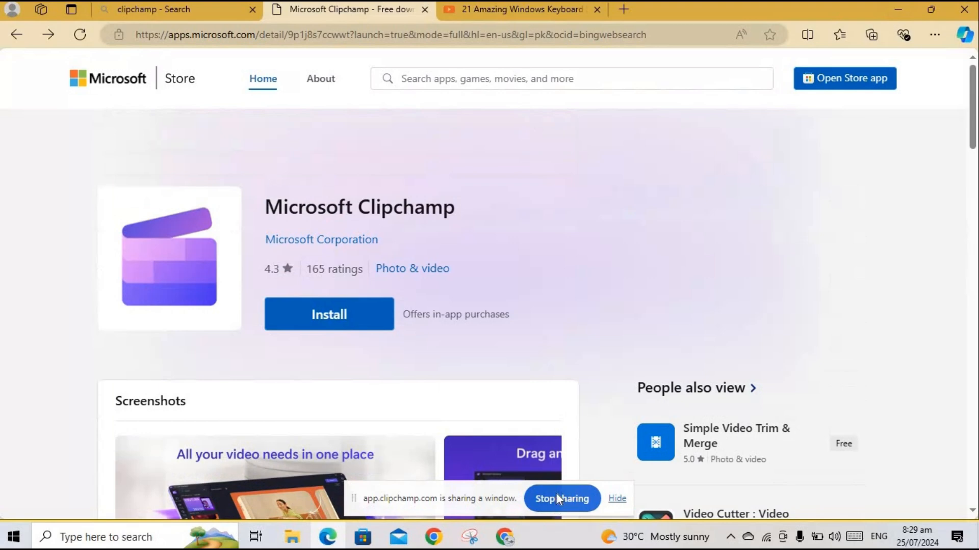
left_click(557, 497)
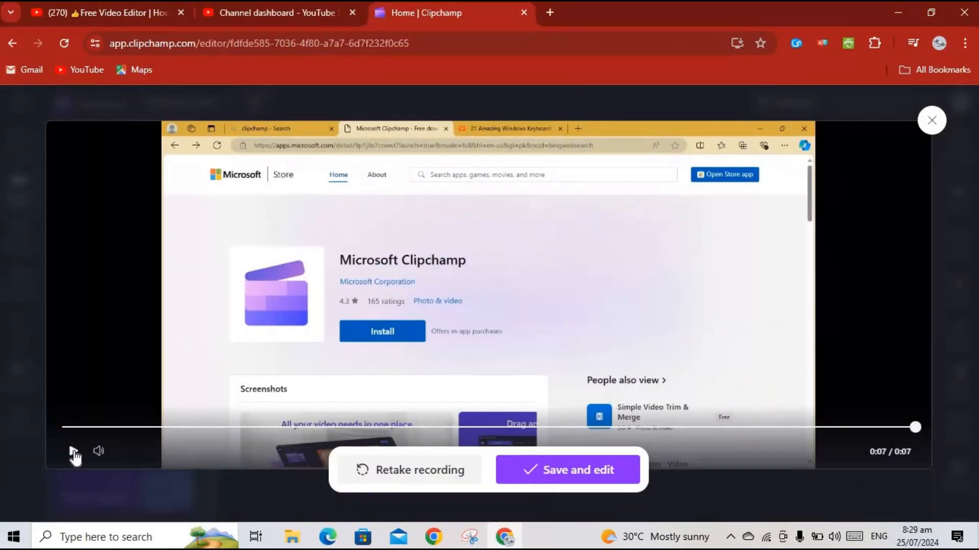
- Play back the finished screen recording in its preview and check its sound control
left_click(74, 453)
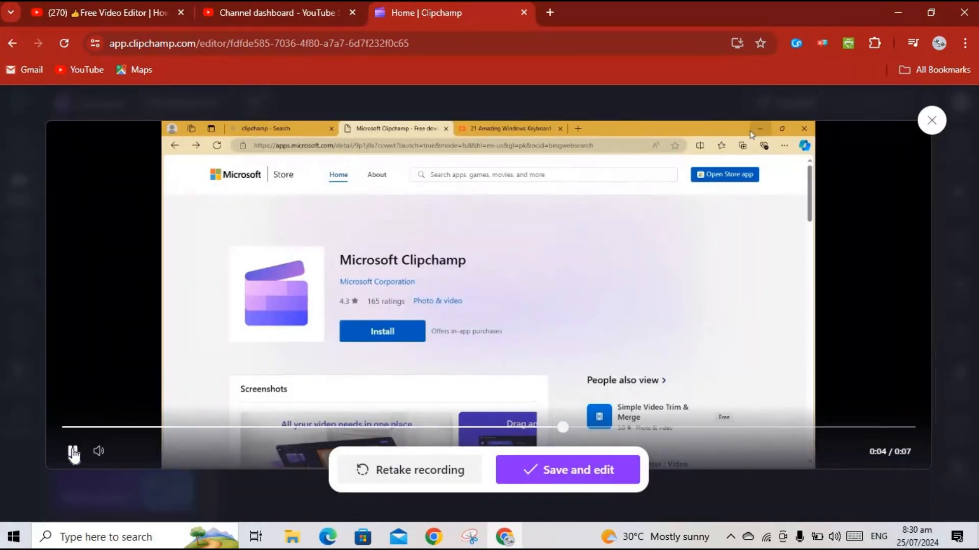
left_click(74, 452)
left_click(101, 453)
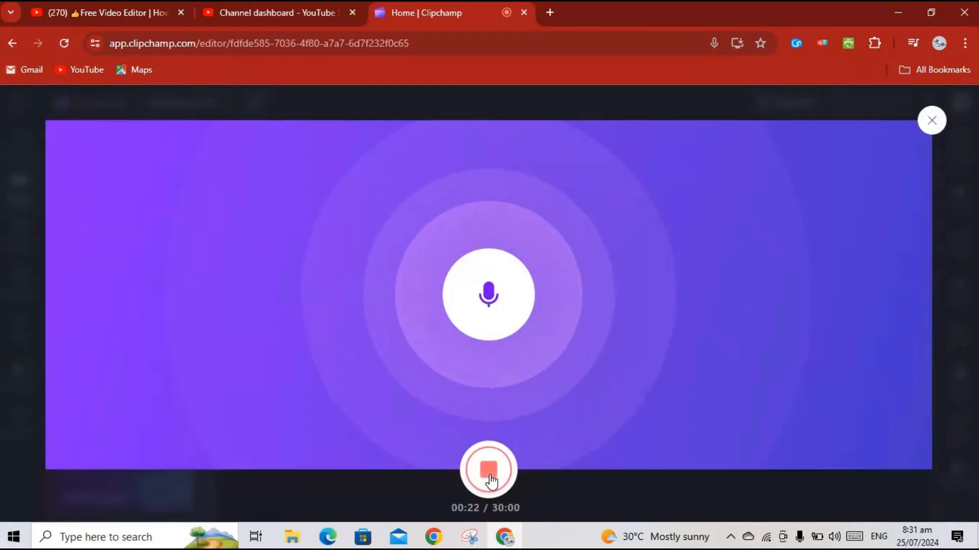
- Stop the audio recording, play it back in the preview and discard it without saving
left_click(491, 478)
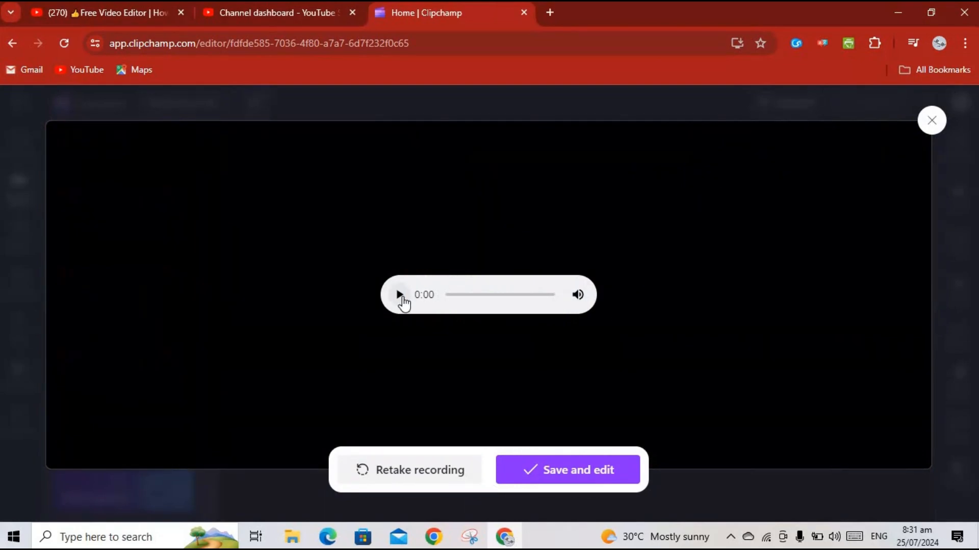
left_click(400, 296)
left_click(930, 119)
left_click(548, 479)
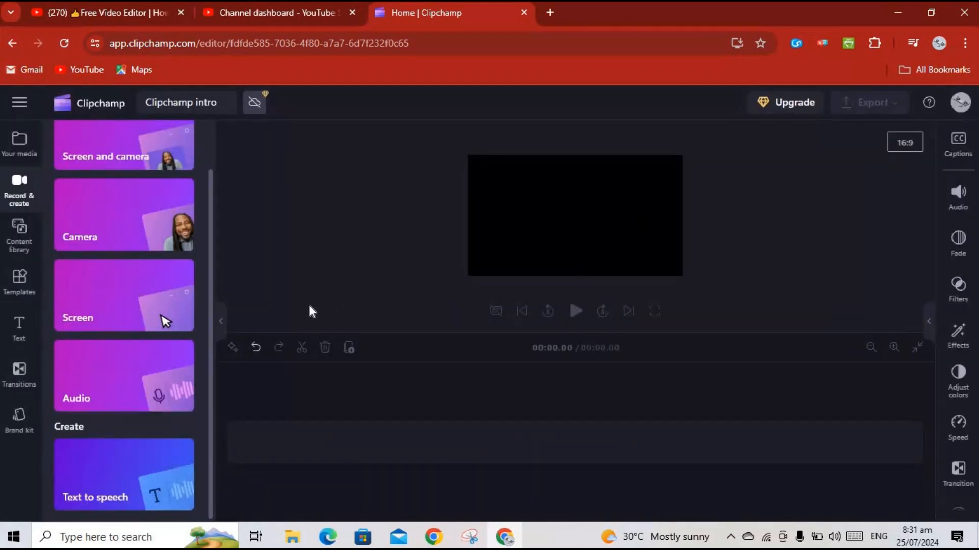
- Add a text to speech clip to the timeline and paste the copied Clipchamp description as its text
left_click(108, 481)
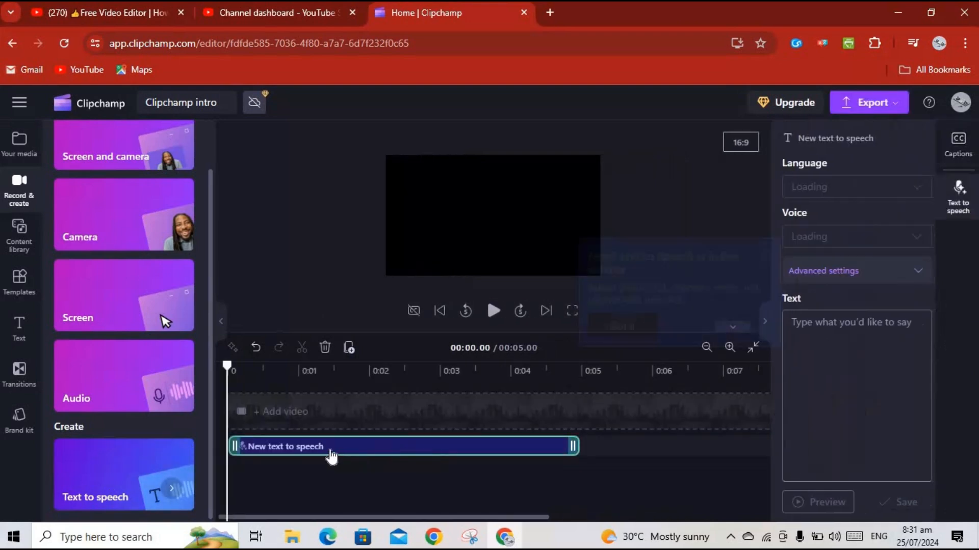
left_click(610, 328)
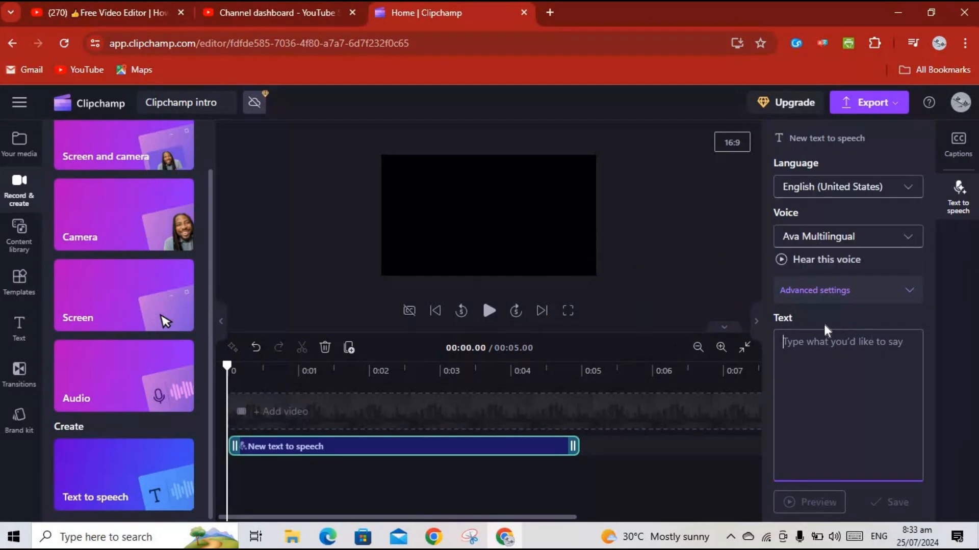
right_click(825, 349)
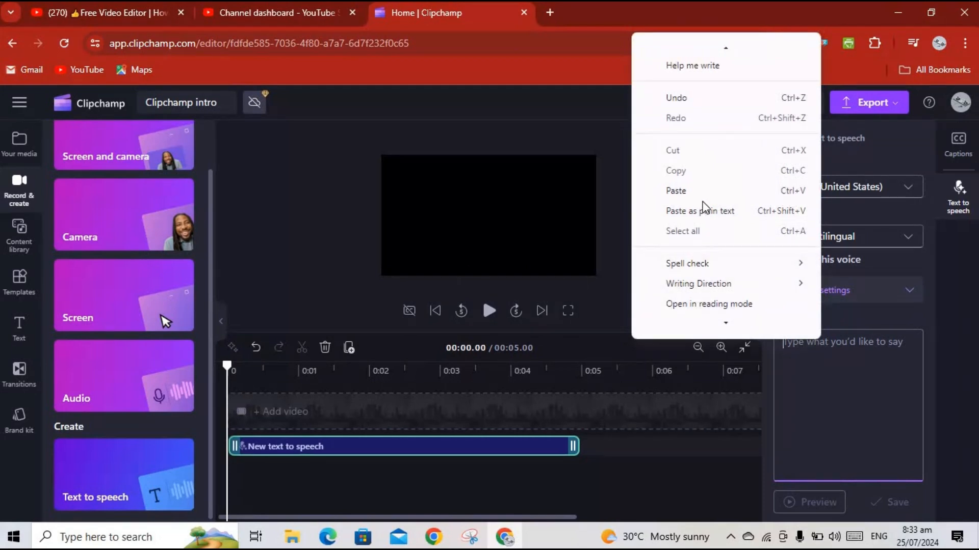
left_click(701, 193)
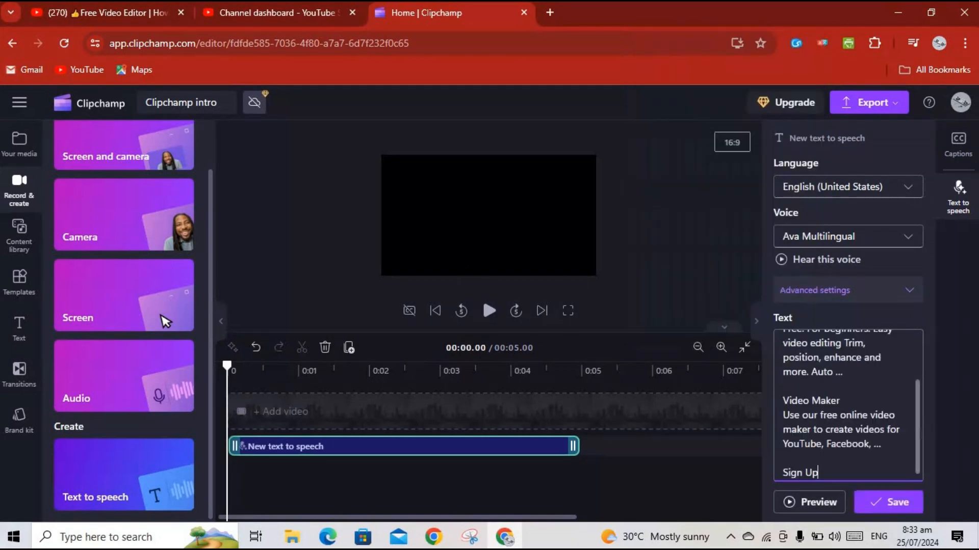
- Delete the trailing words "Sign Up" from the pasted text to speech script
key("BackSpace")
key("BackSpace")
key("BackSpace")
key("BackSpace")
key("BackSpace")
key("BackSpace")
key("BackSpace")
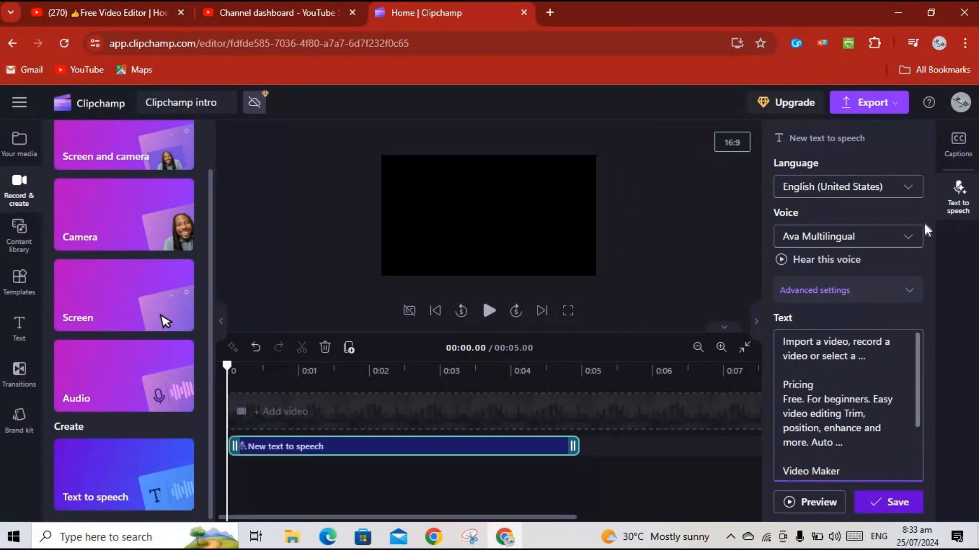
- Keep the language as English (United States), set the voice to Brian Multilingual, and save the text to speech clip
left_click(911, 188)
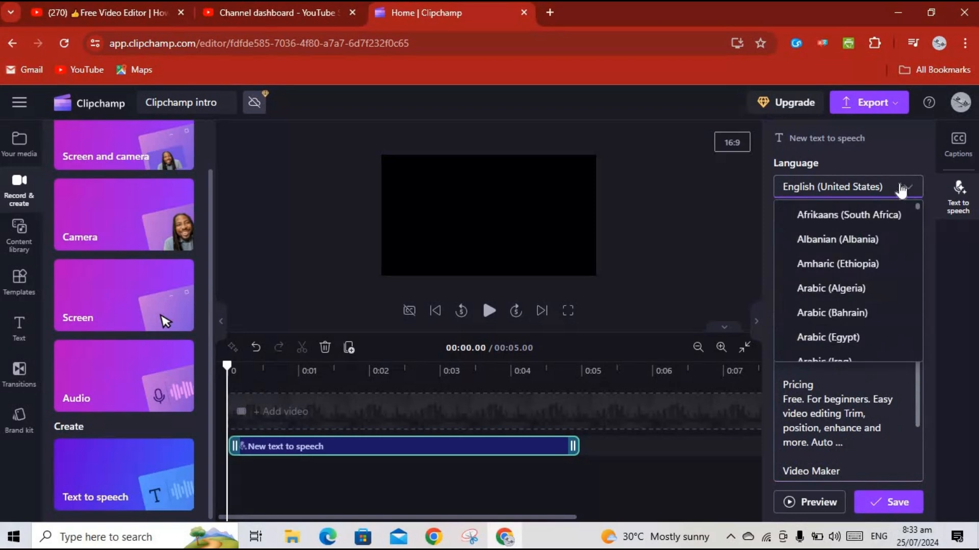
left_click_drag(918, 206, 880, 157)
left_click(884, 162)
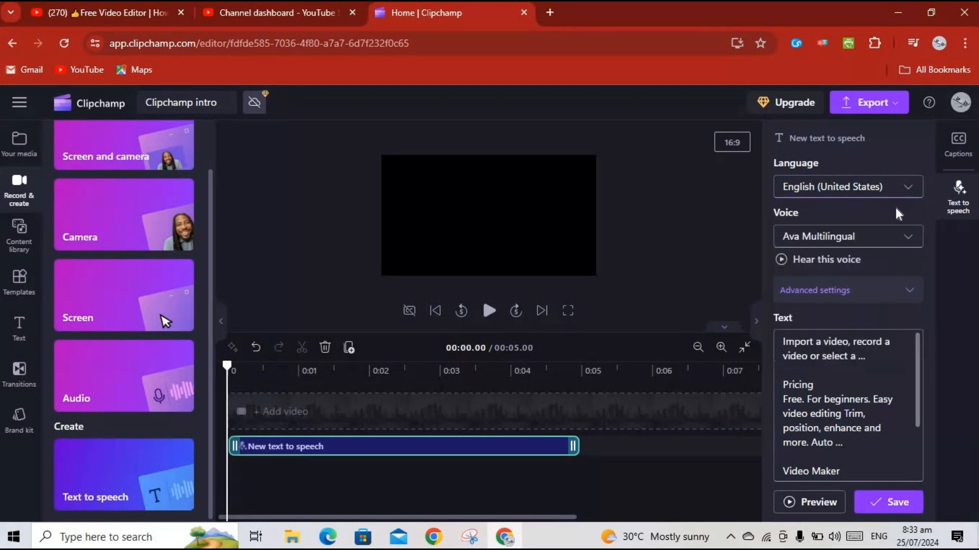
left_click(912, 240)
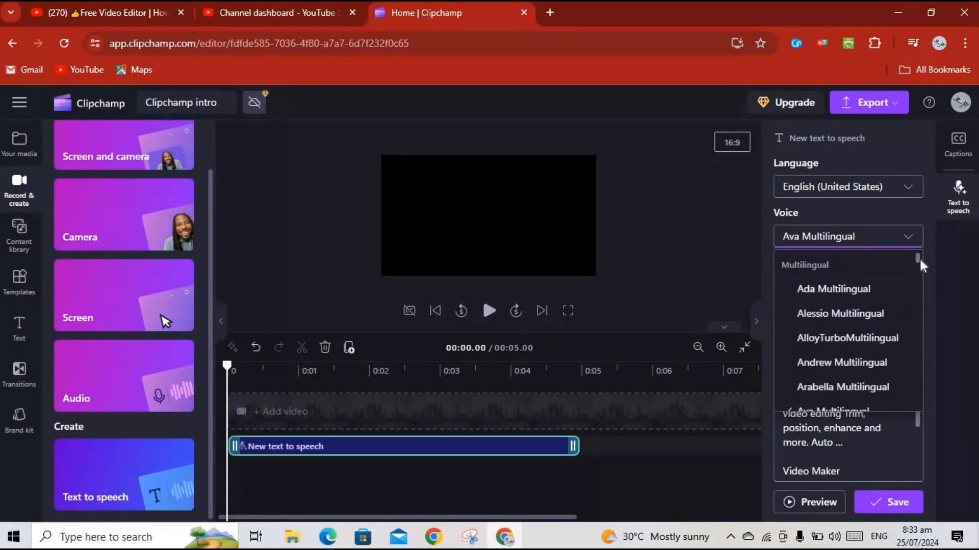
left_click_drag(919, 258, 919, 271)
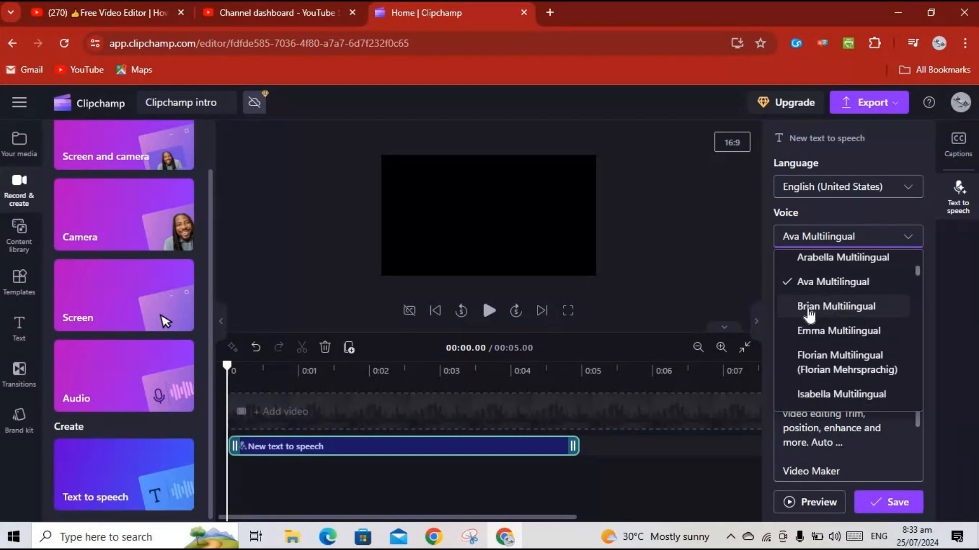
left_click(836, 307)
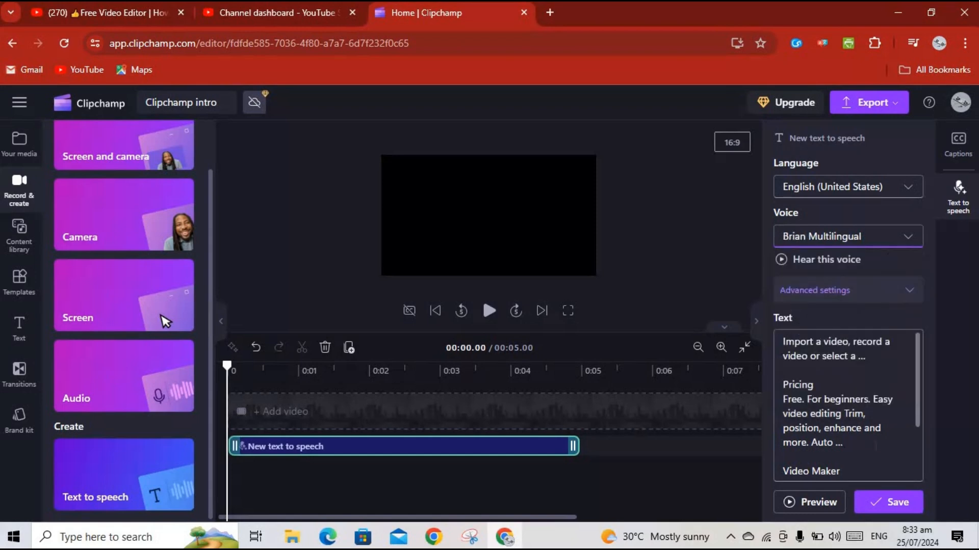
left_click(889, 505)
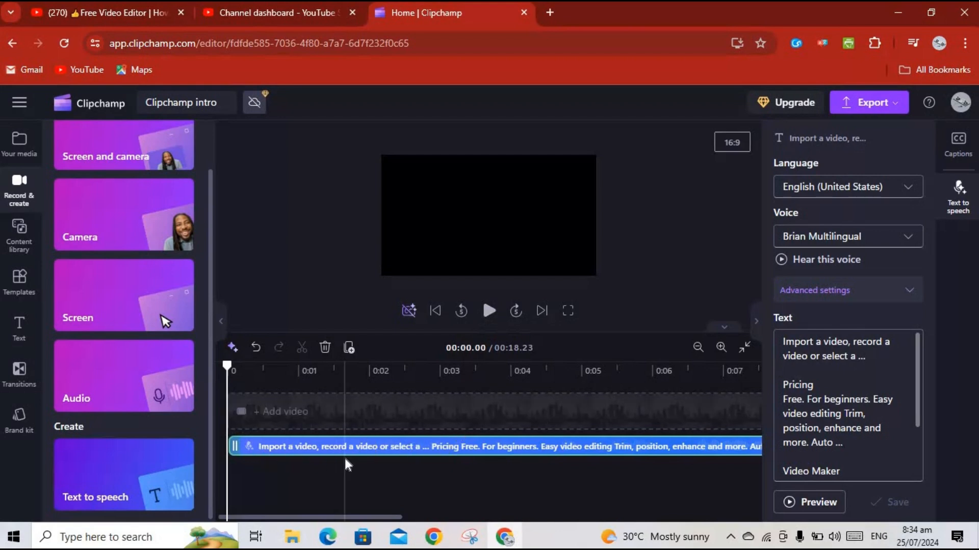
- Play part of the generated voiceover on the timeline, pause it, and collapse the text to speech settings
left_click(490, 311)
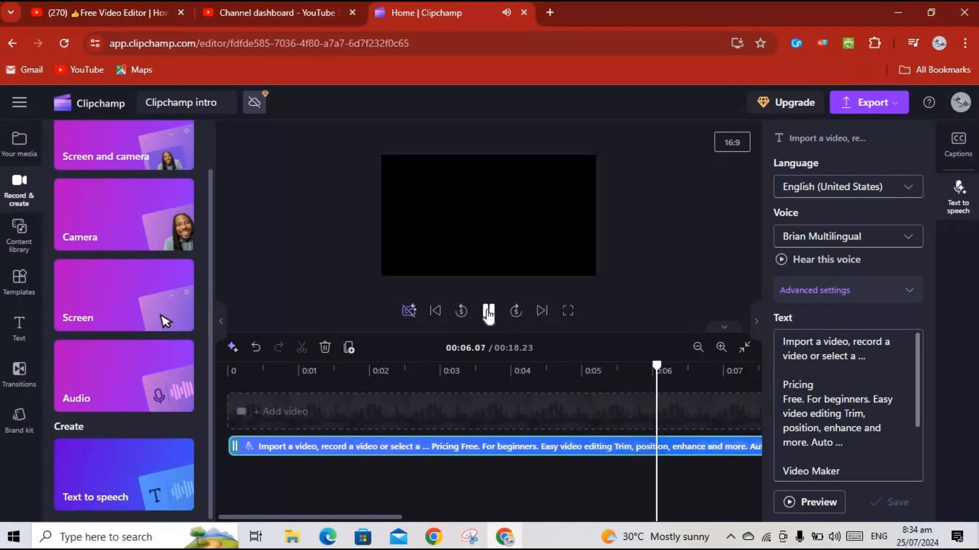
left_click(488, 312)
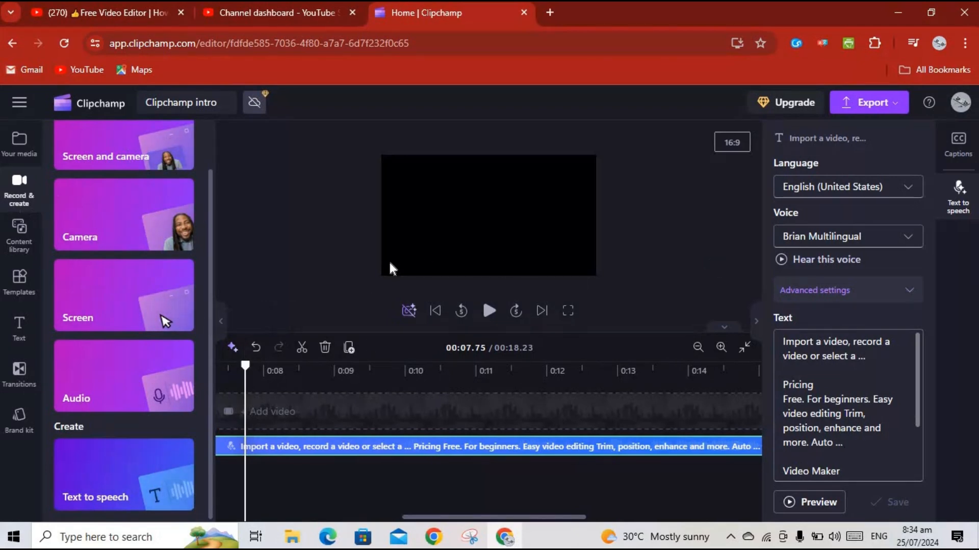
left_click(755, 316)
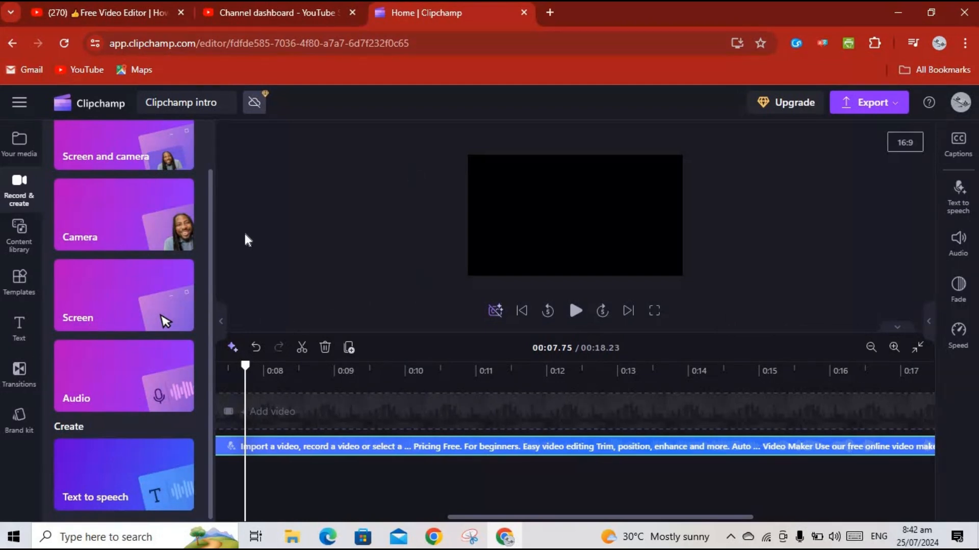
- Open the content library, look through its content categories, and browse the full Images collections
left_click(18, 247)
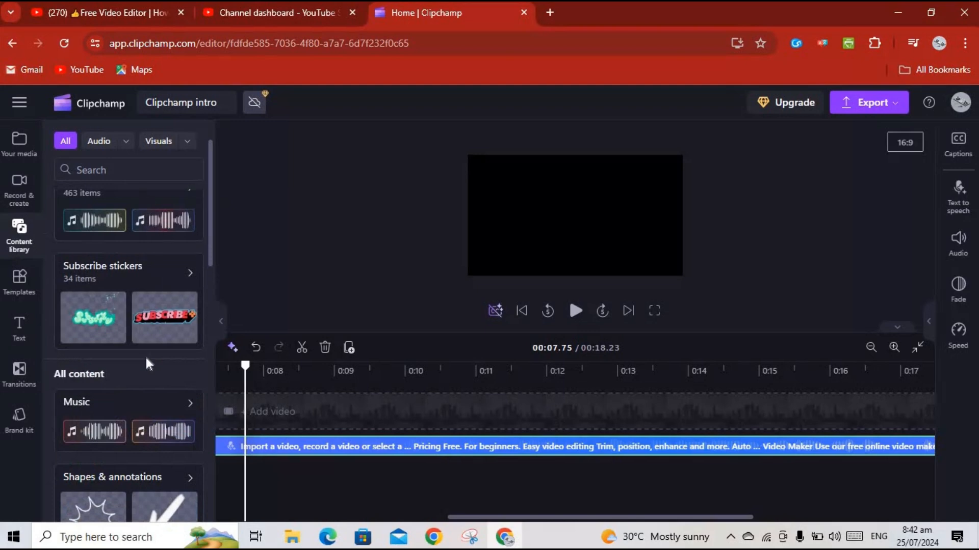
scroll(205, 306, "down", 5)
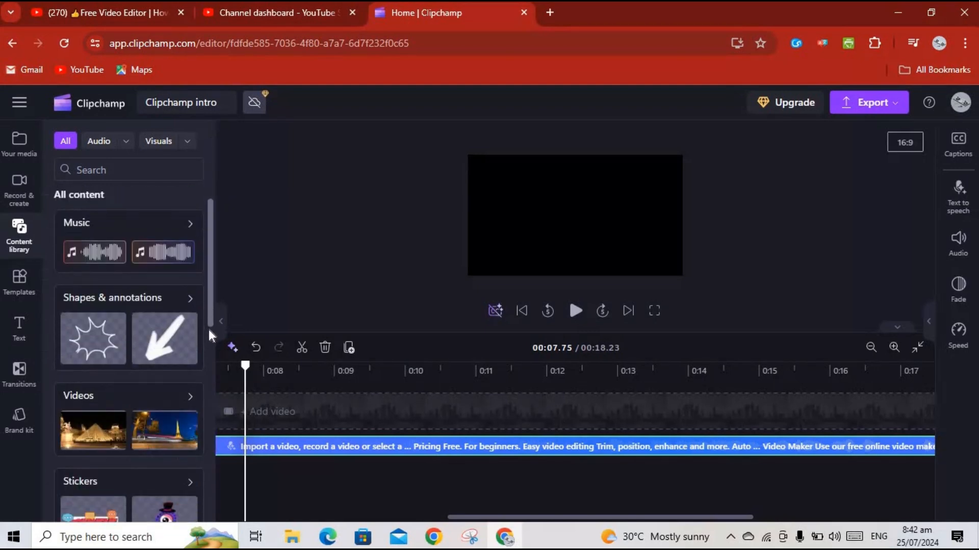
scroll(214, 384, "down", 3)
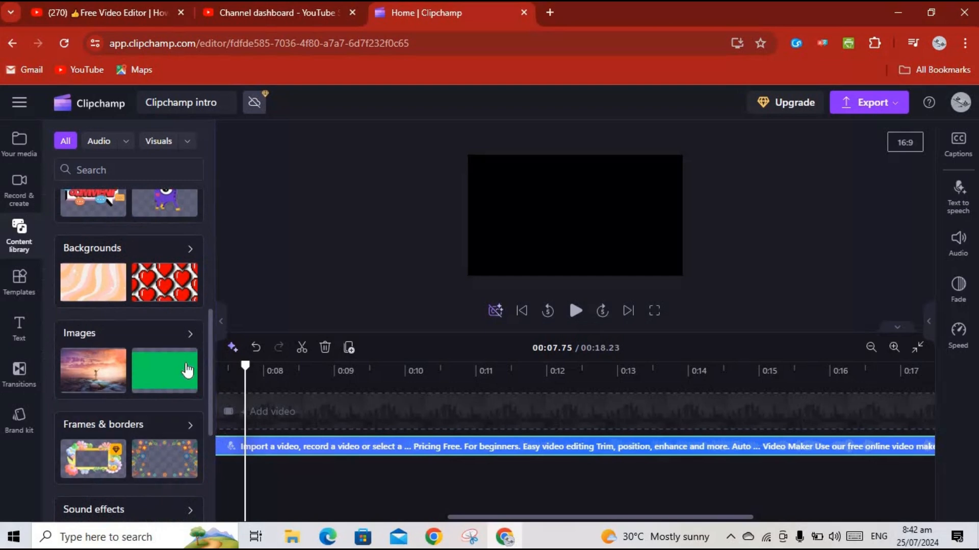
left_click(192, 333)
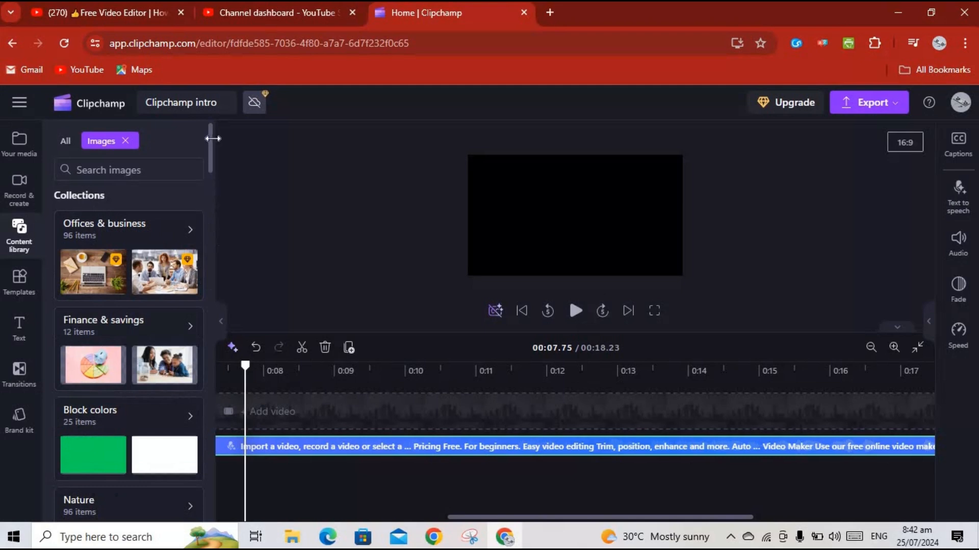
scroll(216, 275, "down", 10)
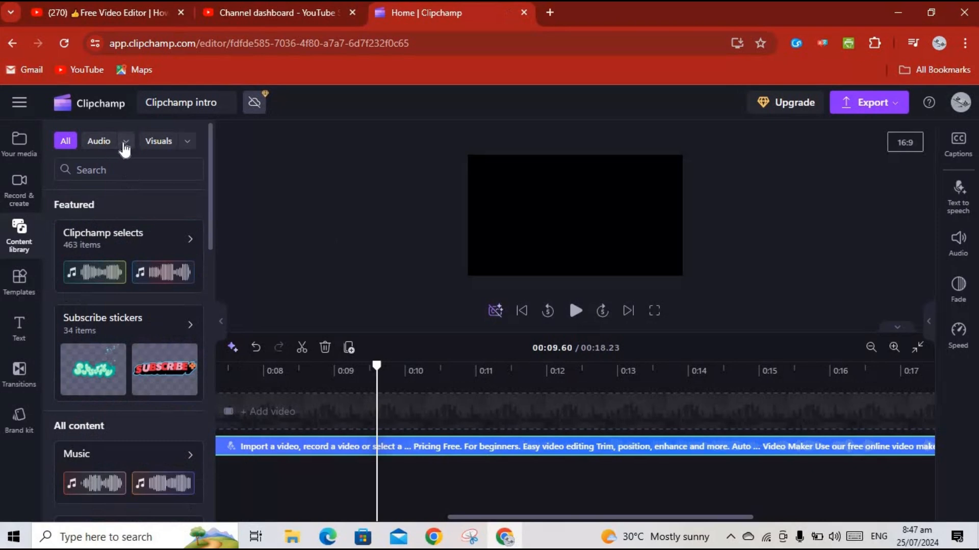
- Filter the content library to all audio and look through the featured, music and sound effects sections
left_click(126, 150)
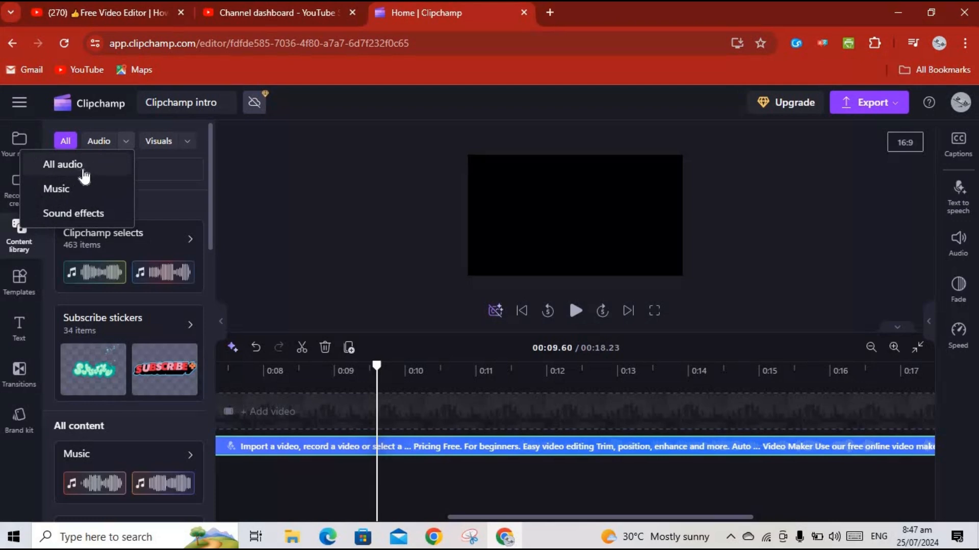
left_click(92, 168)
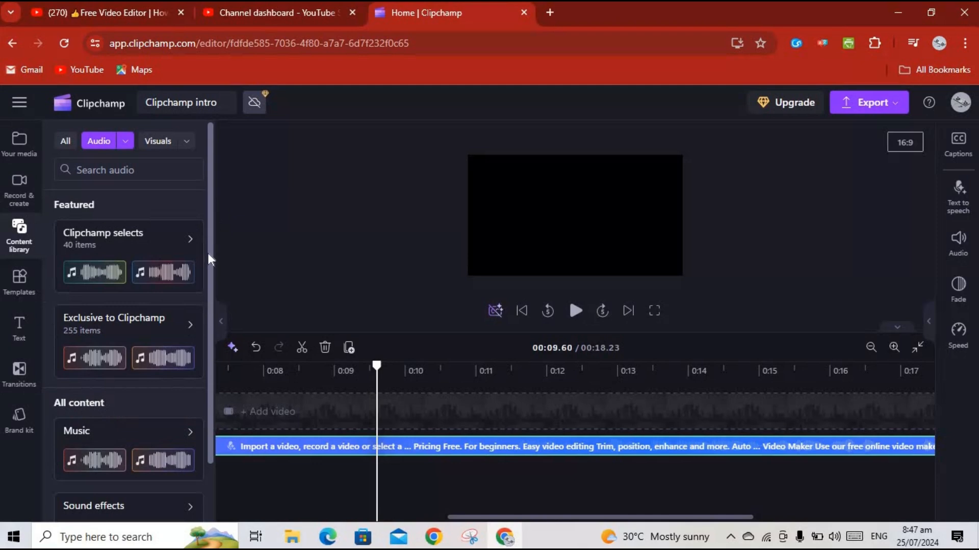
left_click_drag(207, 238, 204, 310)
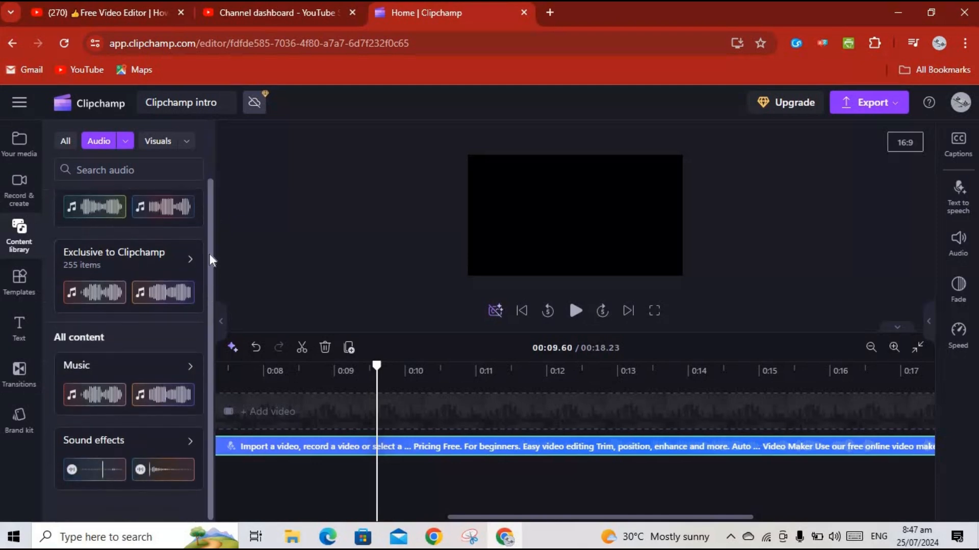
scroll(209, 255, "up", 2)
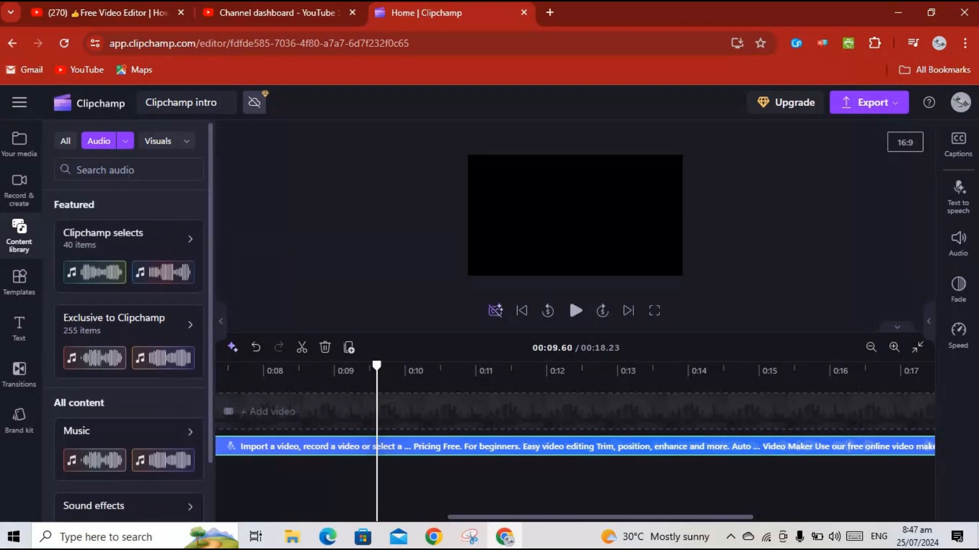
- Narrow the audio filter to Music and browse the music collections, returning to the start of the list
left_click(125, 143)
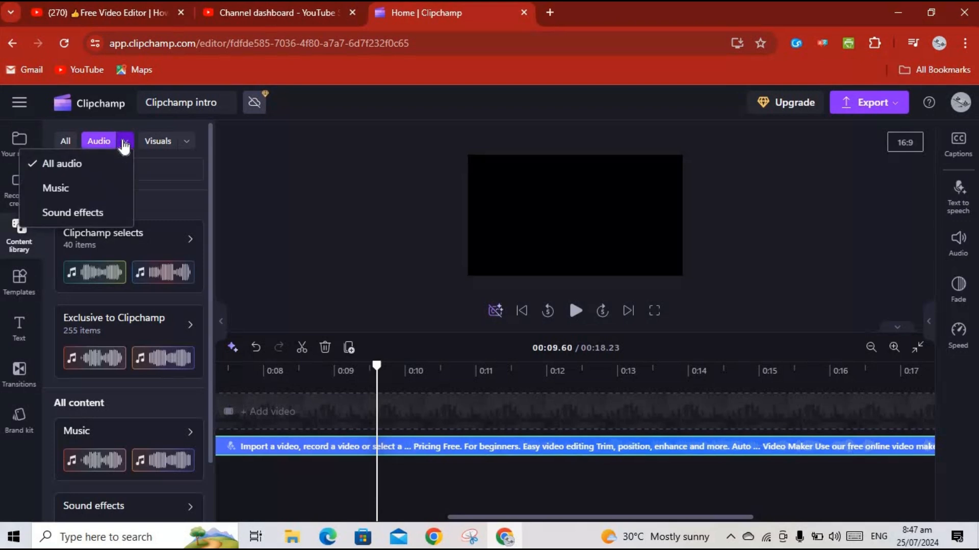
left_click(56, 189)
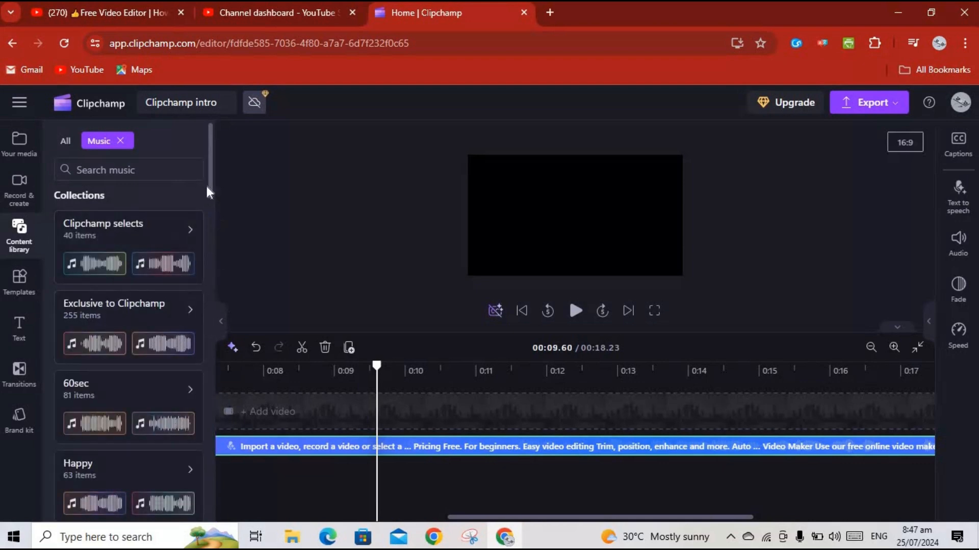
left_click_drag(210, 155, 205, 221)
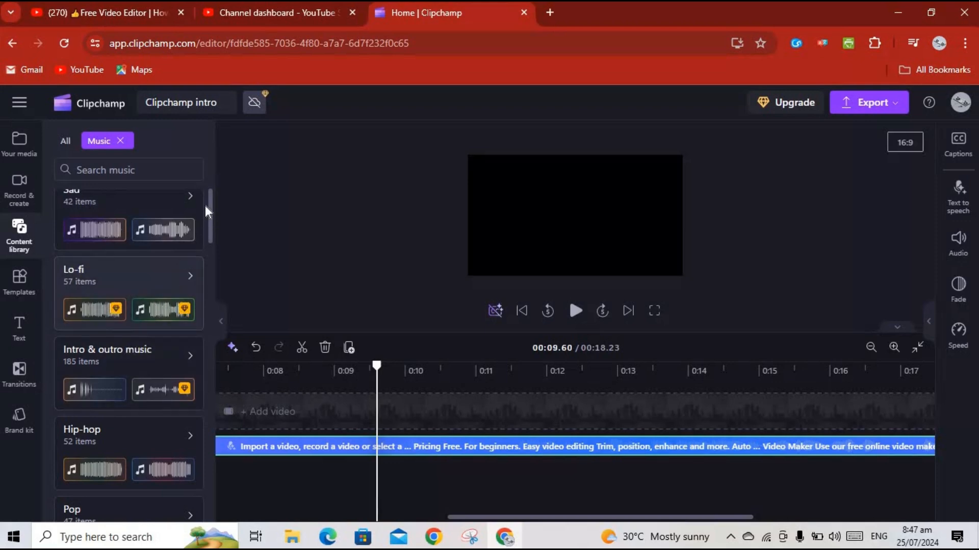
left_click_drag(210, 213, 216, 152)
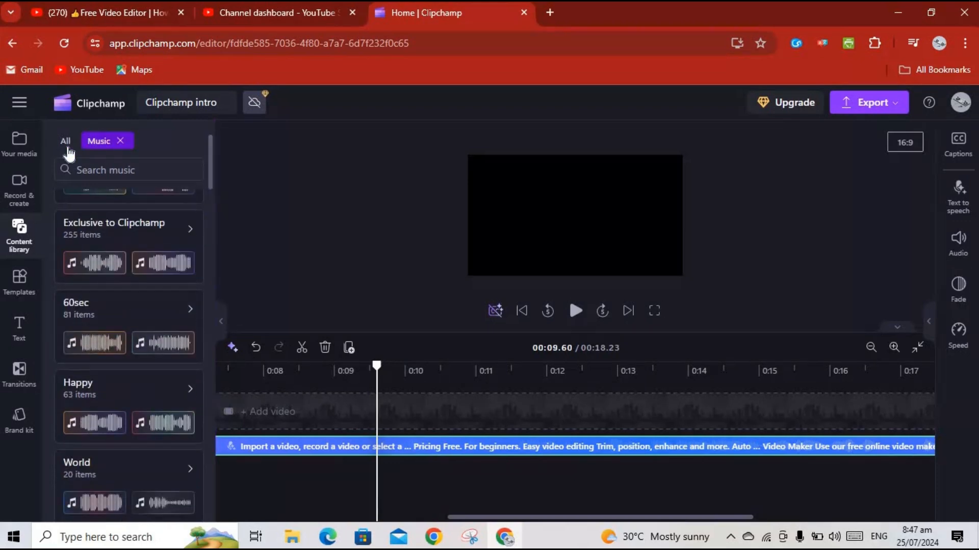
left_click_drag(212, 153, 211, 110)
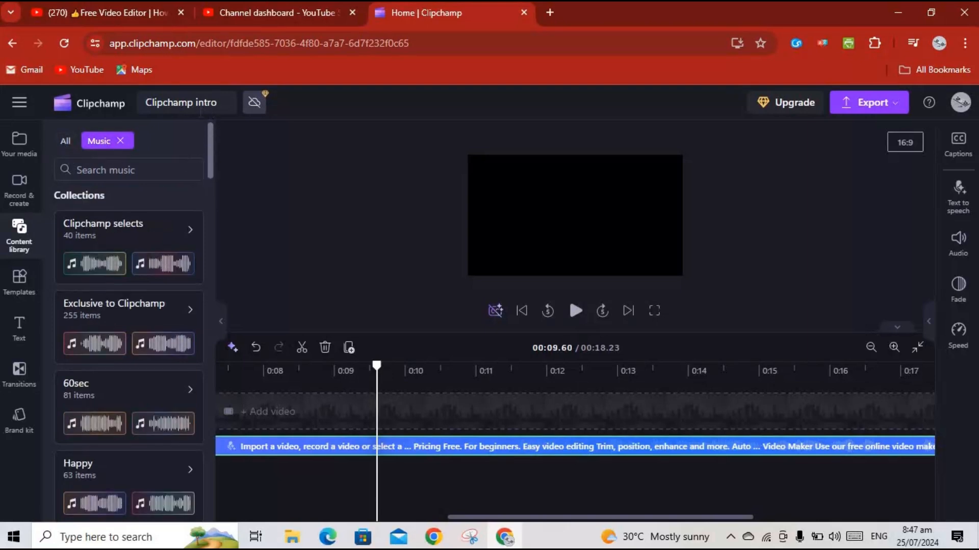
- Search the music for the trending term "Subscribe", then switch the filter to Sound effects for the same term
left_click(152, 170)
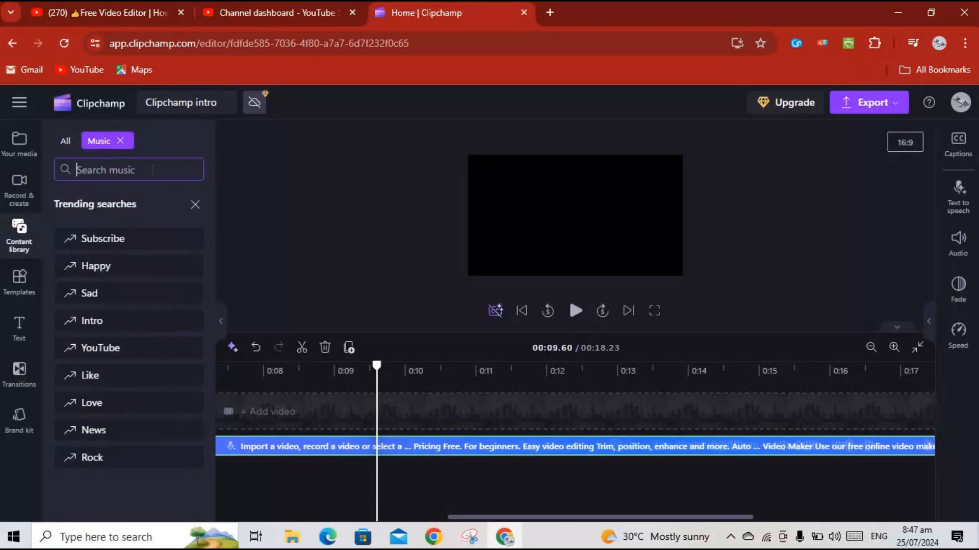
left_click(110, 242)
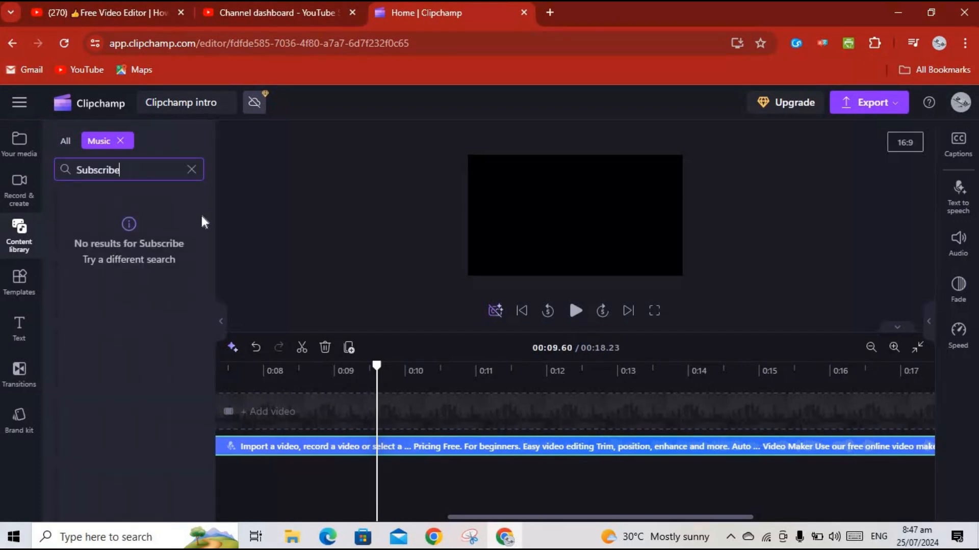
left_click(120, 141)
left_click(126, 143)
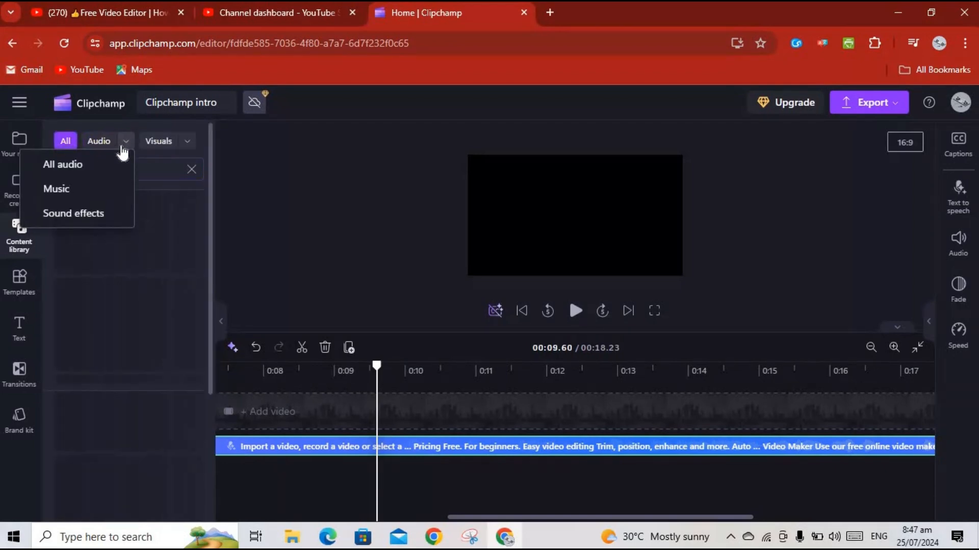
left_click(81, 216)
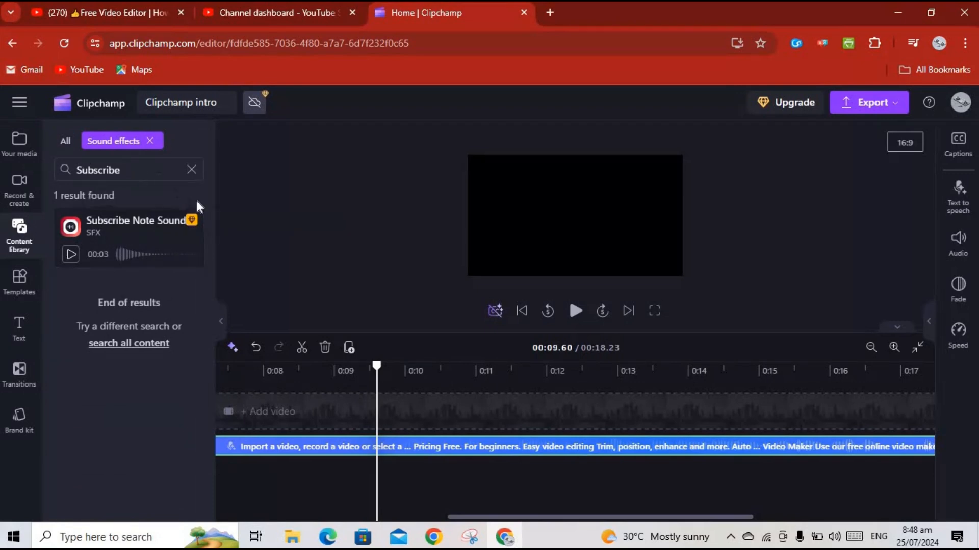
- Switch the library filter from sound effects to Stickers, replace the search term with "like", and browse the matching stickers
left_click(151, 141)
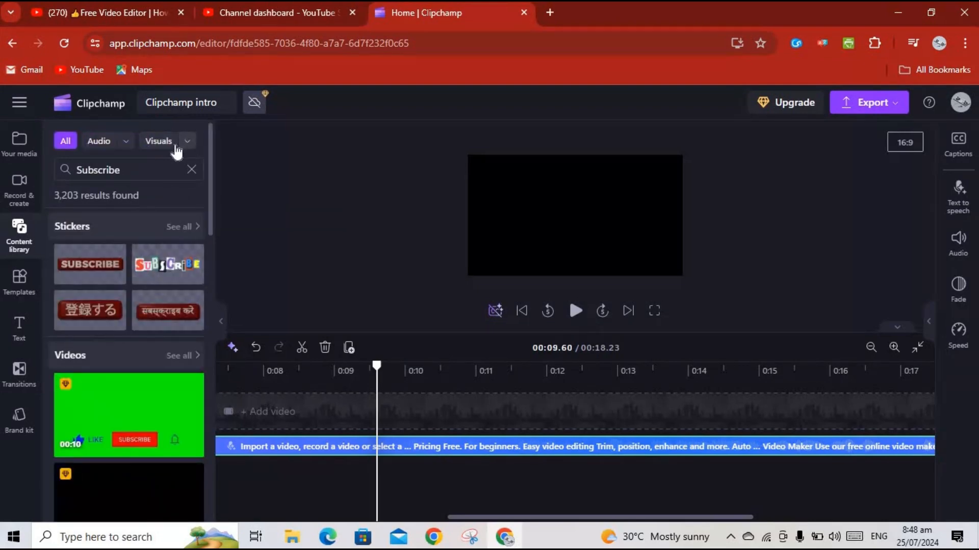
left_click(188, 143)
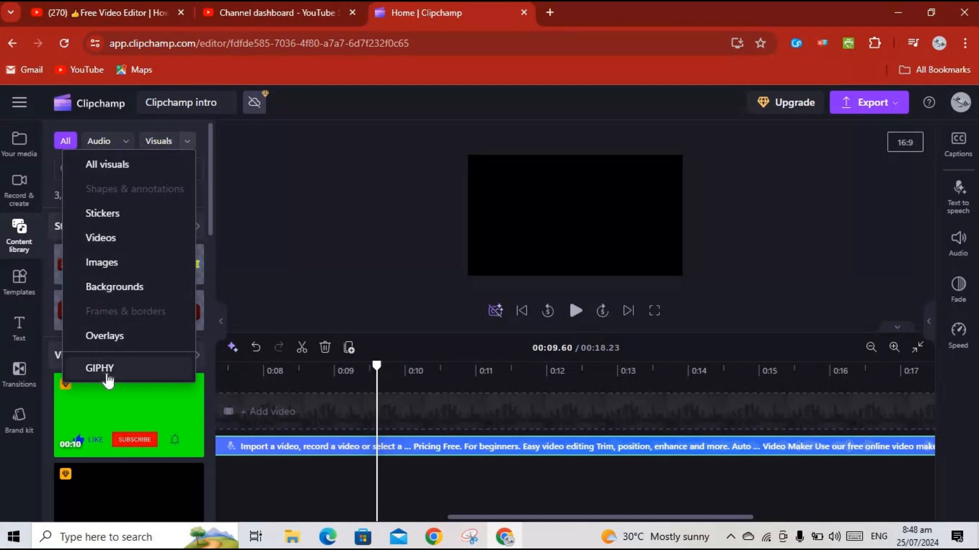
left_click(111, 214)
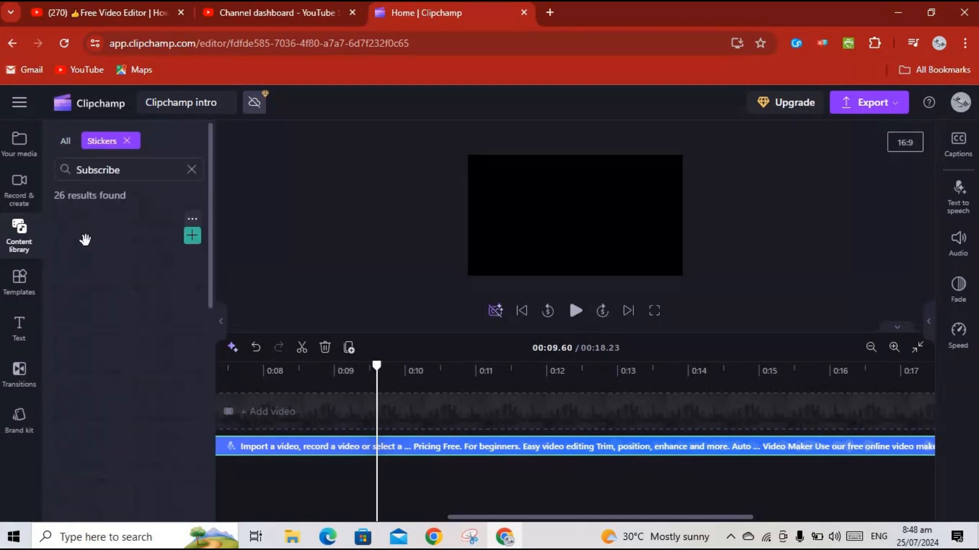
left_click_drag(208, 167, 146, 174)
left_click(147, 174)
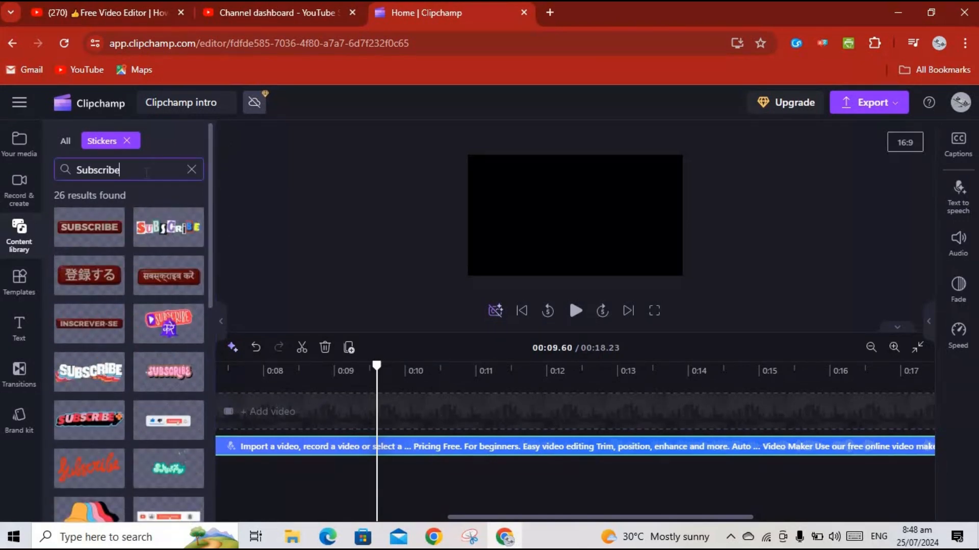
key("BackSpace")
type("like")
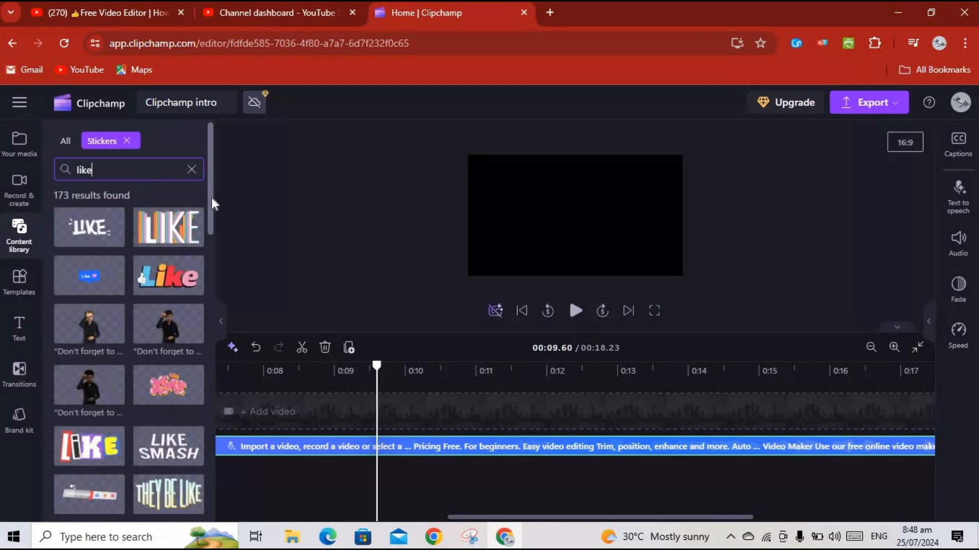
scroll(207, 237, "down", 5)
scroll(205, 291, "down", 9)
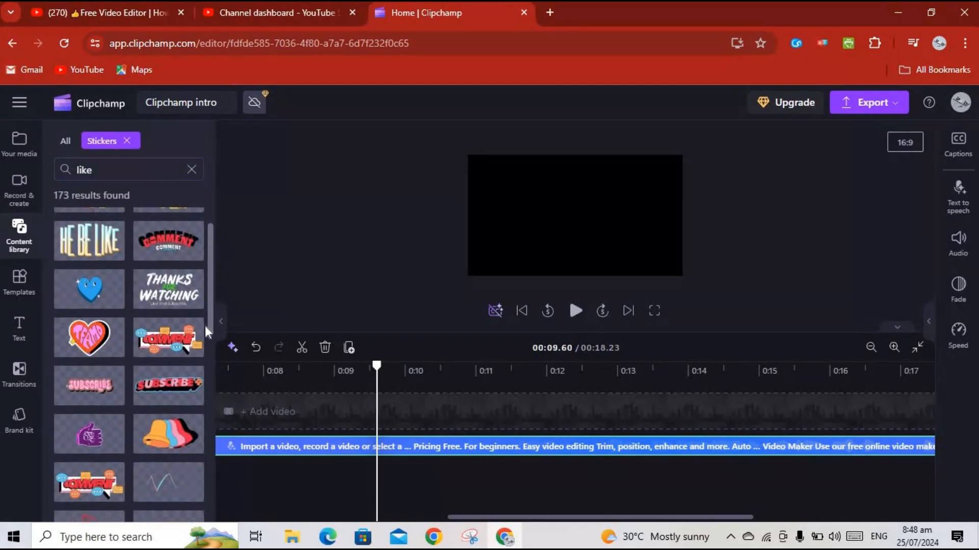
left_click_drag(206, 375, 234, 180)
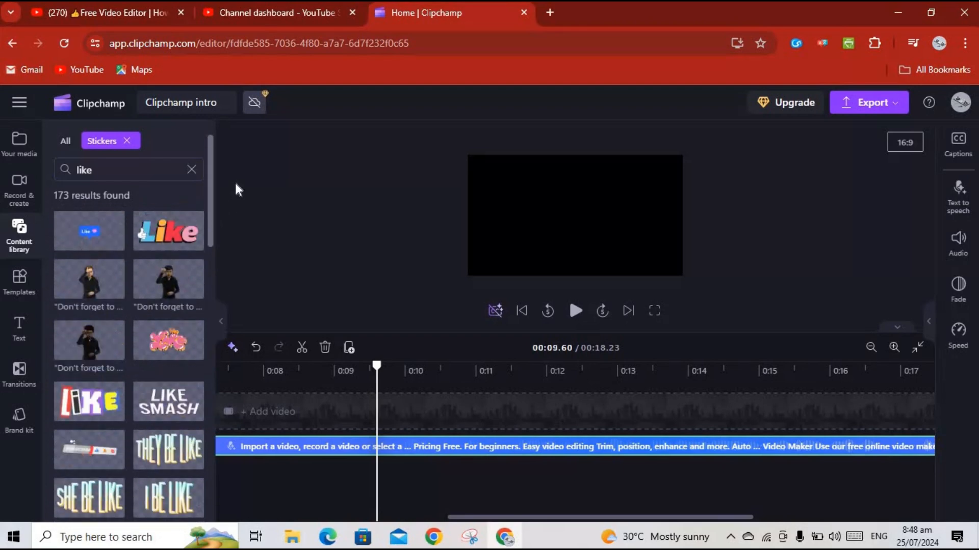
- Switch the visuals filter from Stickers to Shapes & annotations for the "like" search
left_click(127, 141)
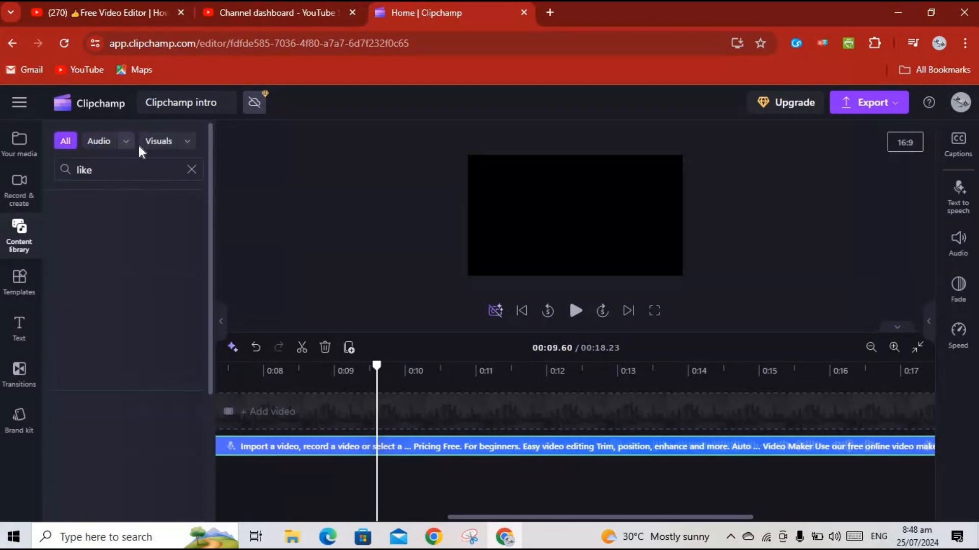
left_click(186, 143)
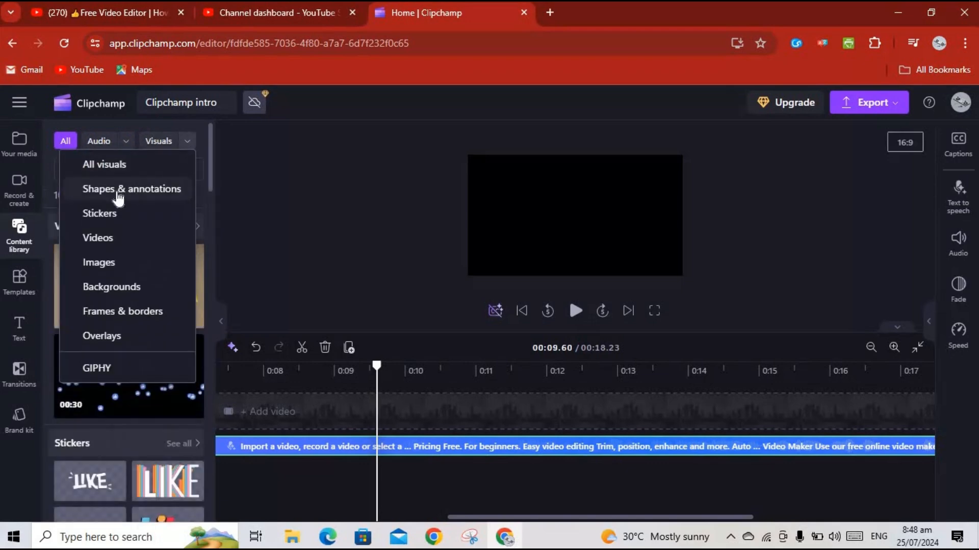
left_click(152, 193)
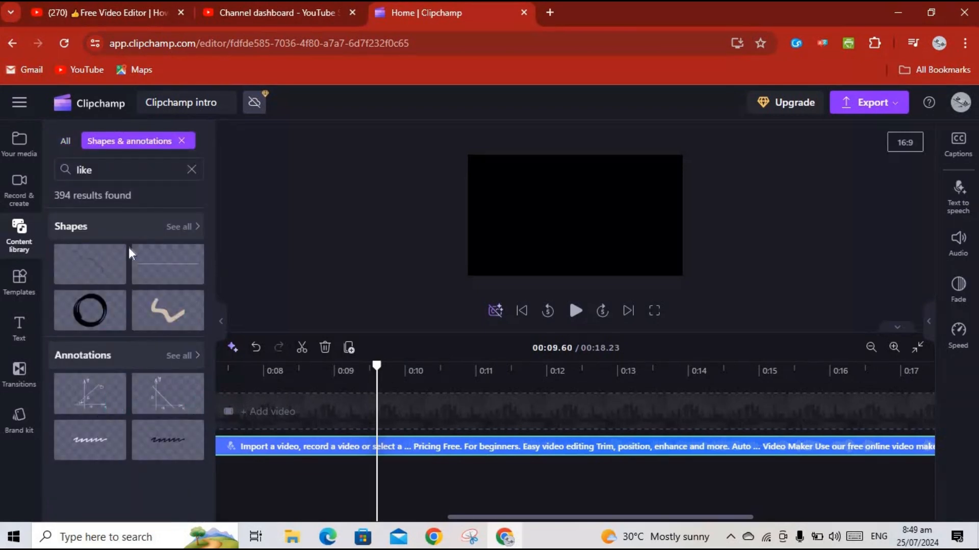
- Remove the Shapes & annotations filter and browse the "like" results across all content types
left_click(183, 145)
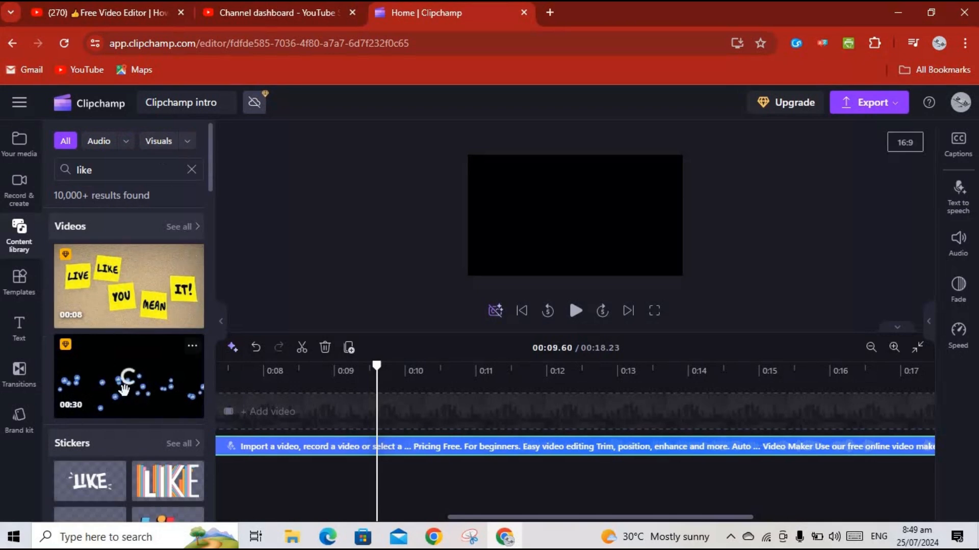
scroll(204, 207, "down", 5)
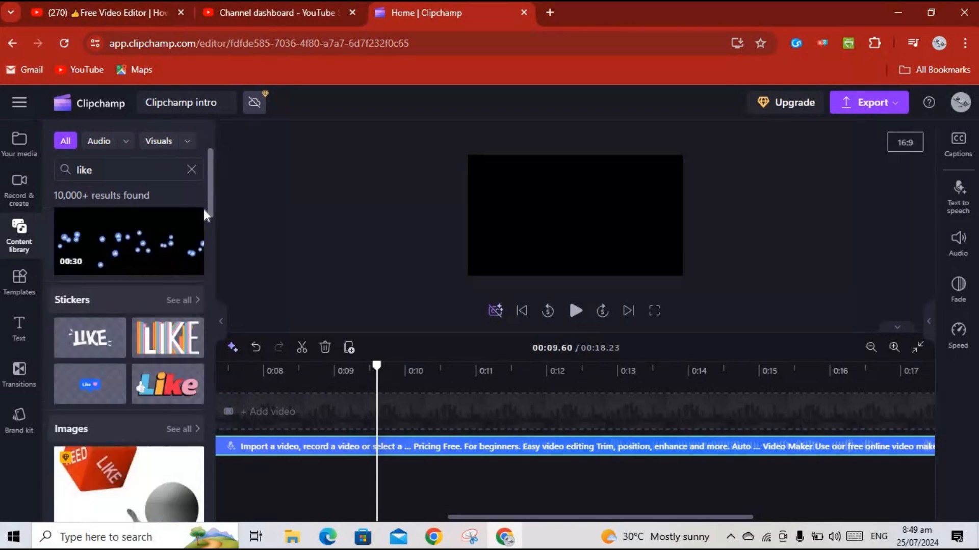
scroll(199, 239, "down", 4)
scroll(153, 249, "up", 1)
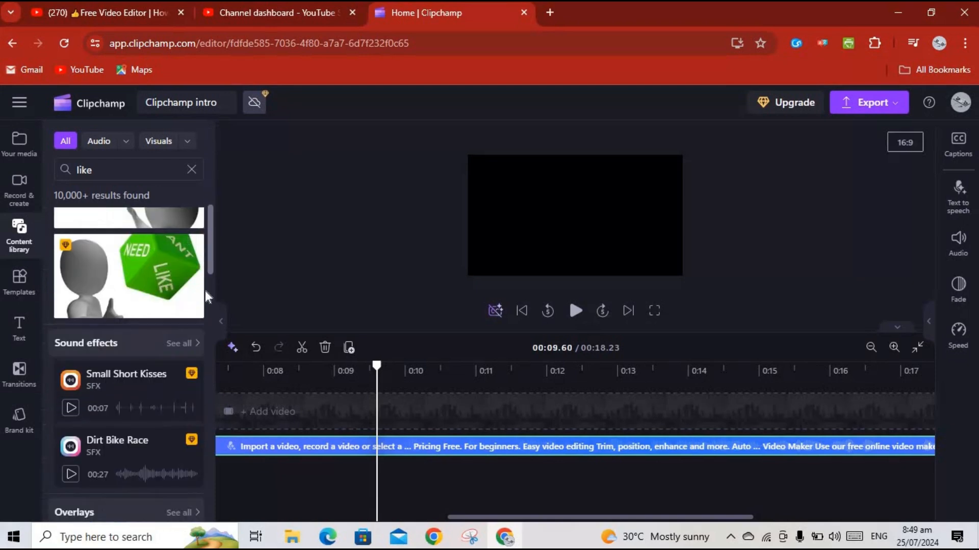
scroll(205, 286, "down", 5)
scroll(203, 310, "down", 2)
left_click_drag(209, 310, 231, 82)
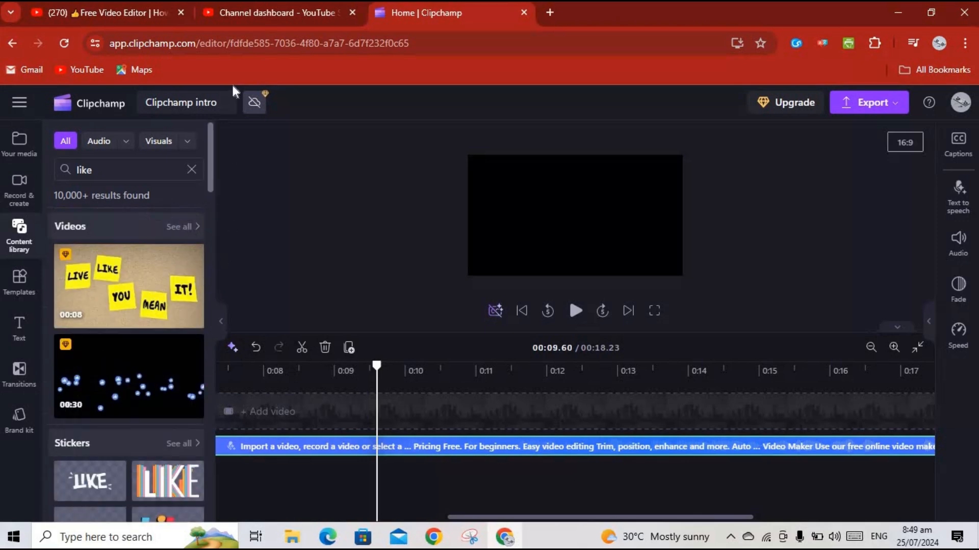
- Filter the "like" search to Videos and browse the matching stock clips
left_click(188, 142)
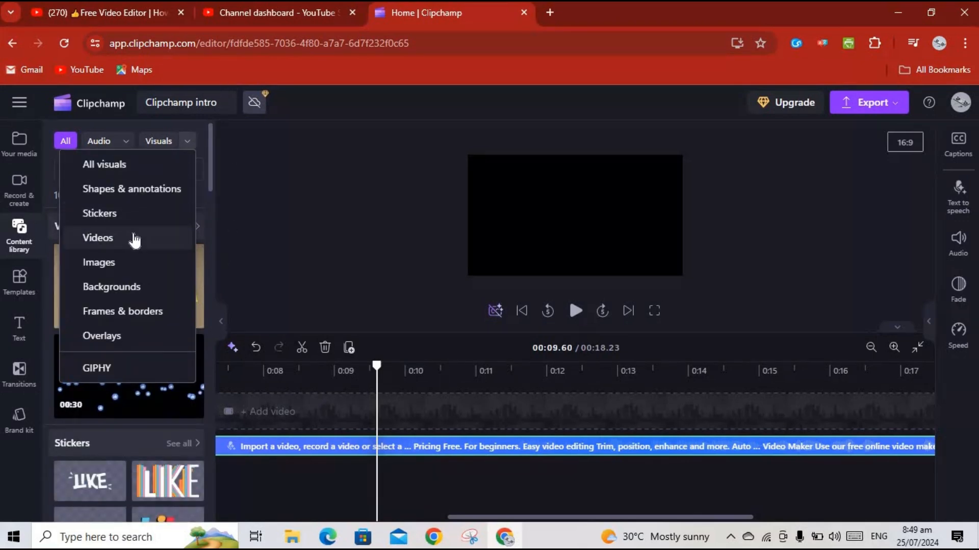
left_click(115, 237)
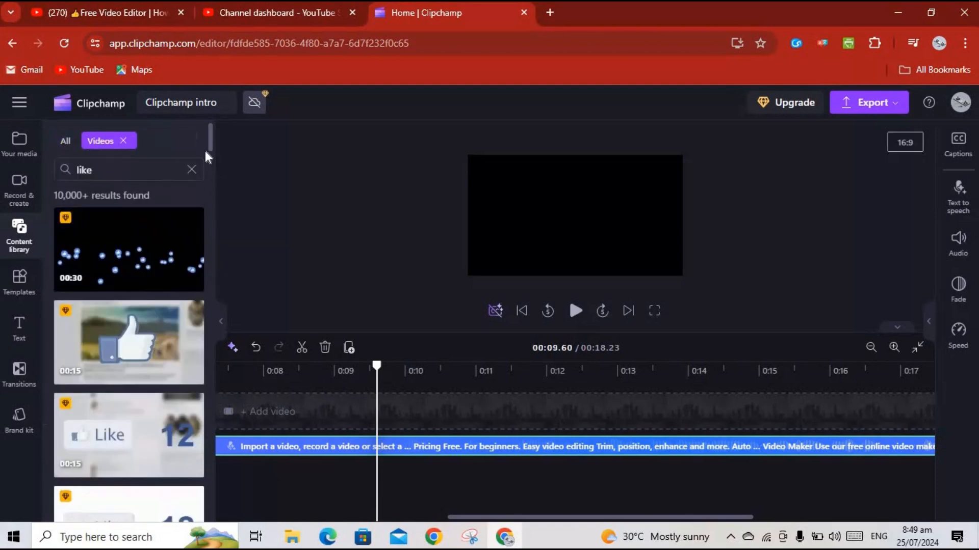
left_click_drag(210, 141, 200, 441)
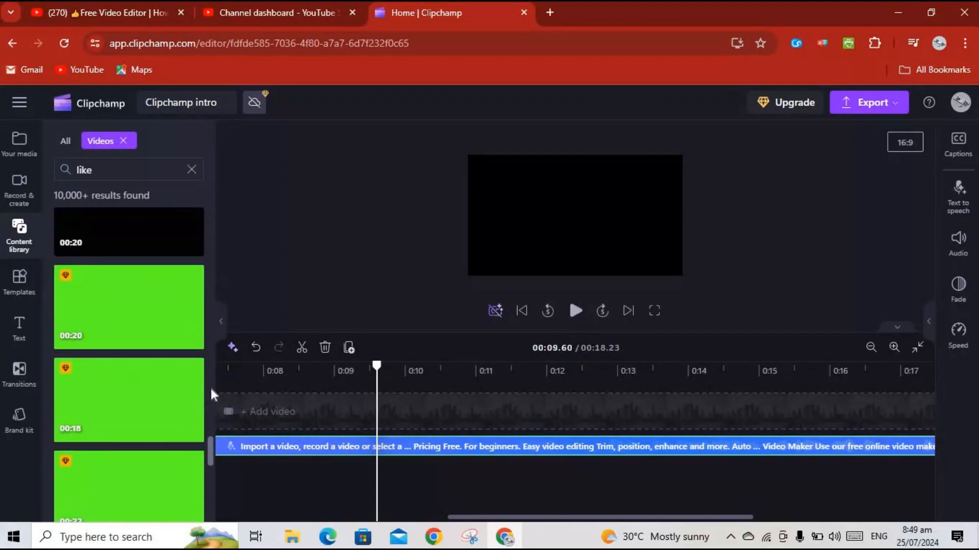
- Switch the visuals filter from Videos to Backgrounds for the "like" search and preview the matching backgrounds
left_click_drag(241, 201, 237, 134)
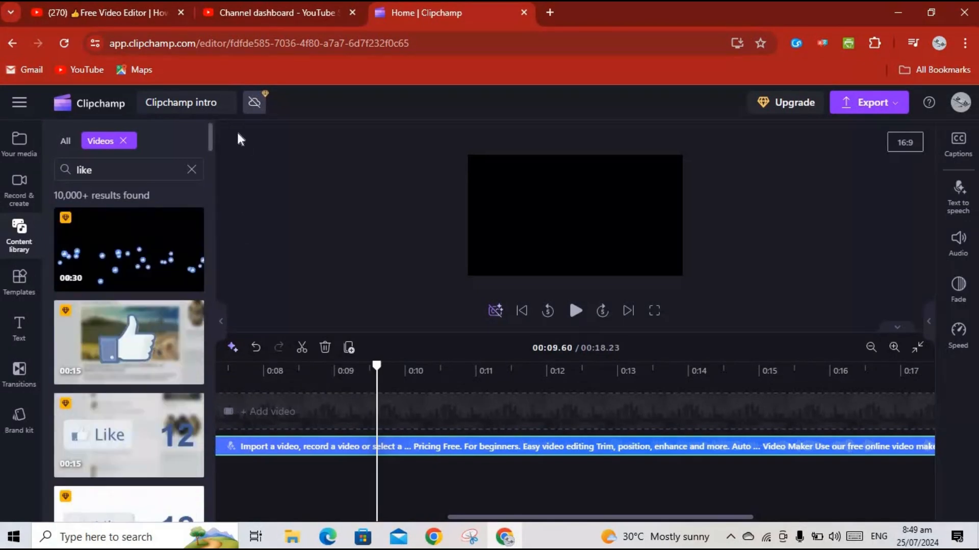
left_click(124, 141)
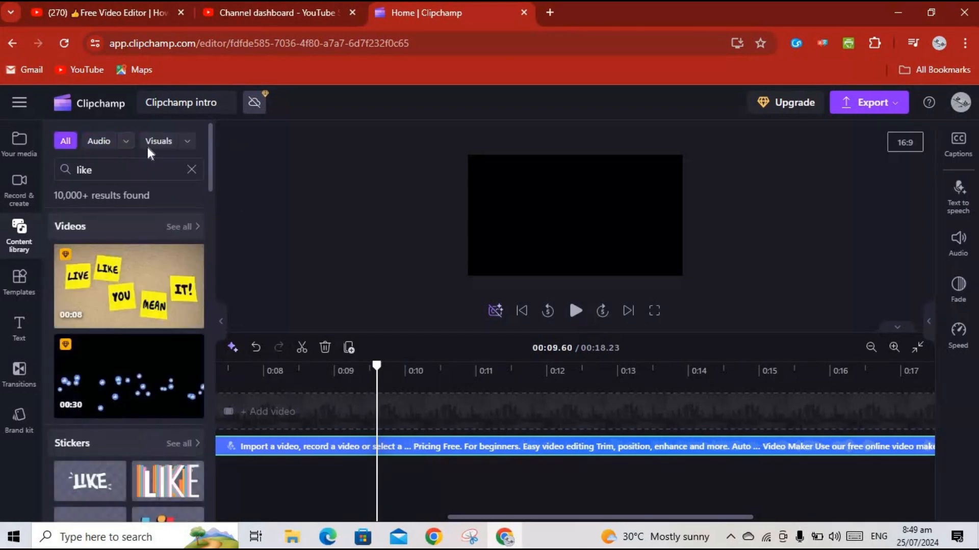
left_click(193, 143)
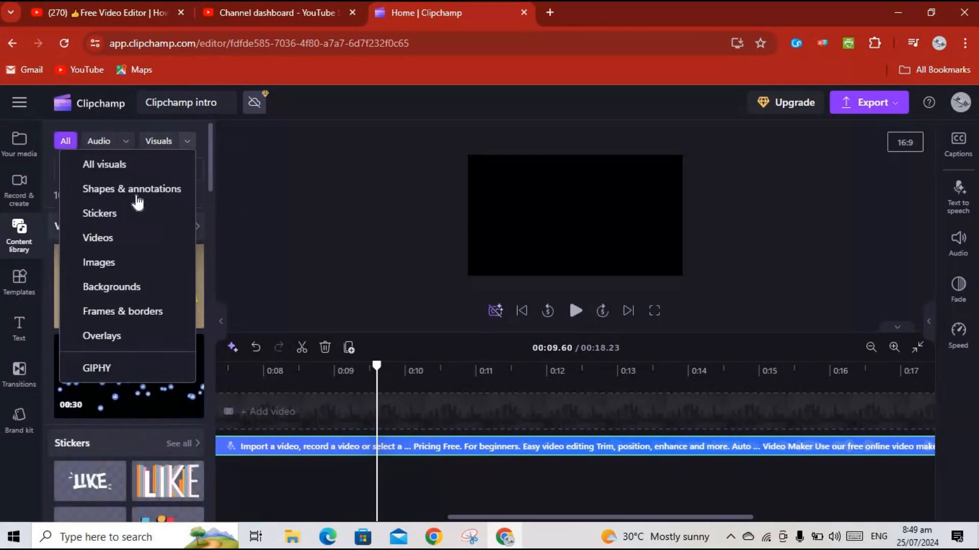
left_click(128, 287)
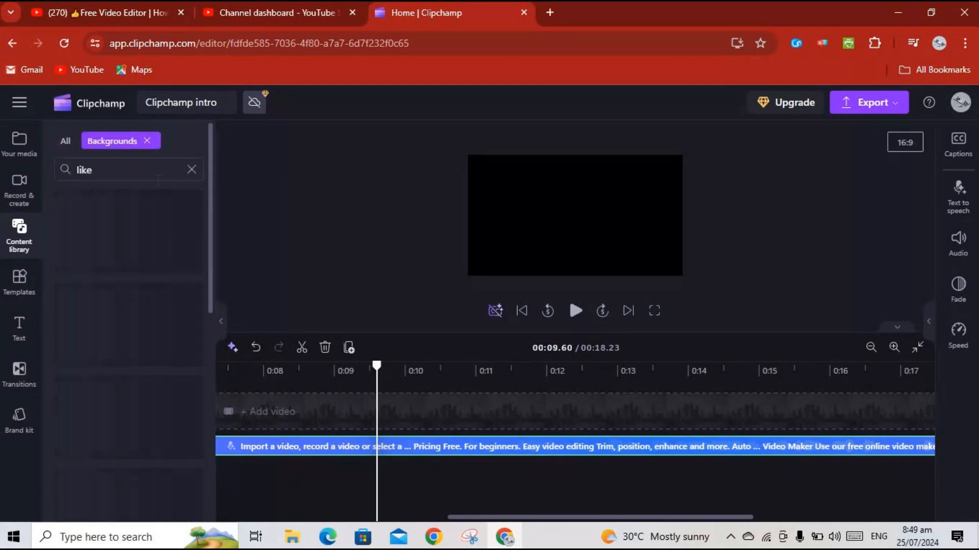
left_click_drag(212, 148, 213, 176)
mouse_move(126, 266)
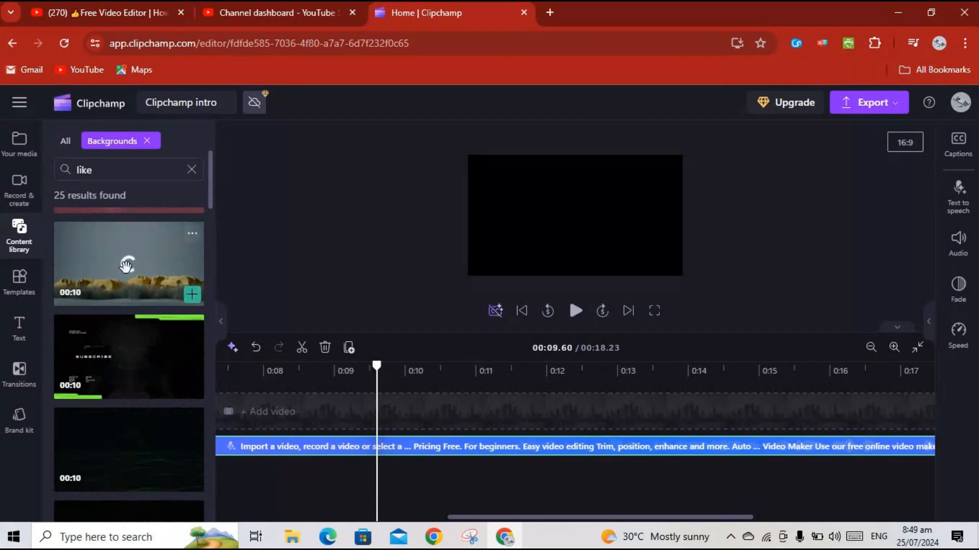
left_click_drag(209, 185, 206, 135)
- Change the visuals filter to Frames & borders for the "like" search and preview several of the matching frames
left_click(147, 141)
left_click(186, 142)
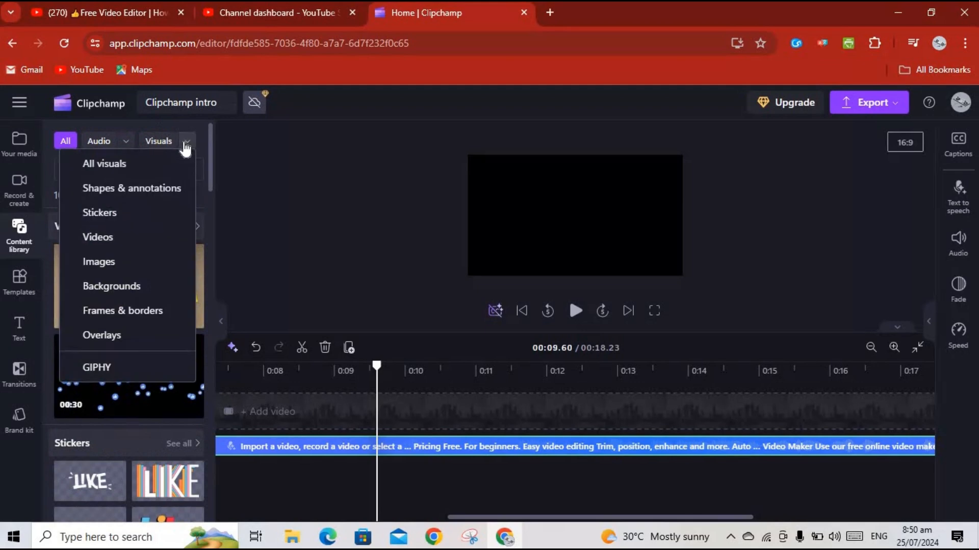
left_click(146, 311)
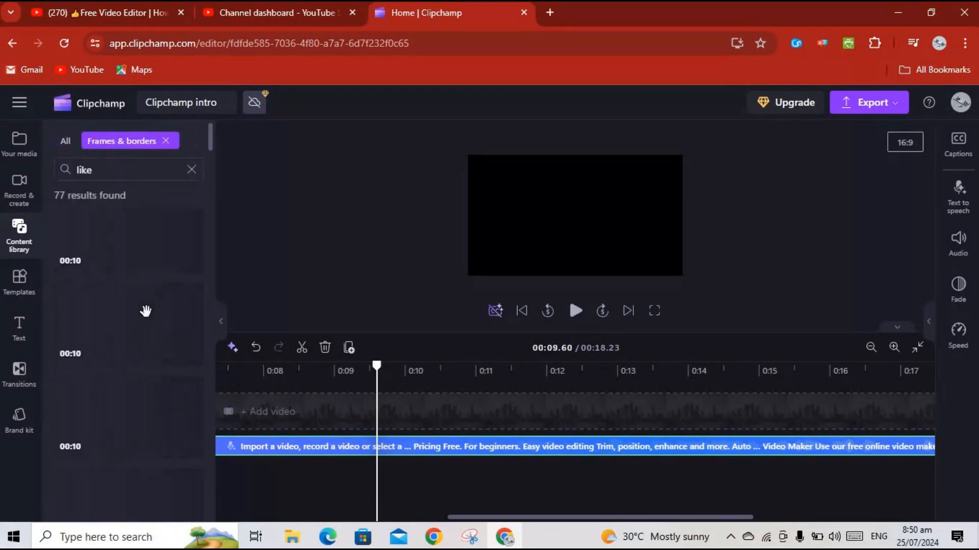
mouse_move(152, 248)
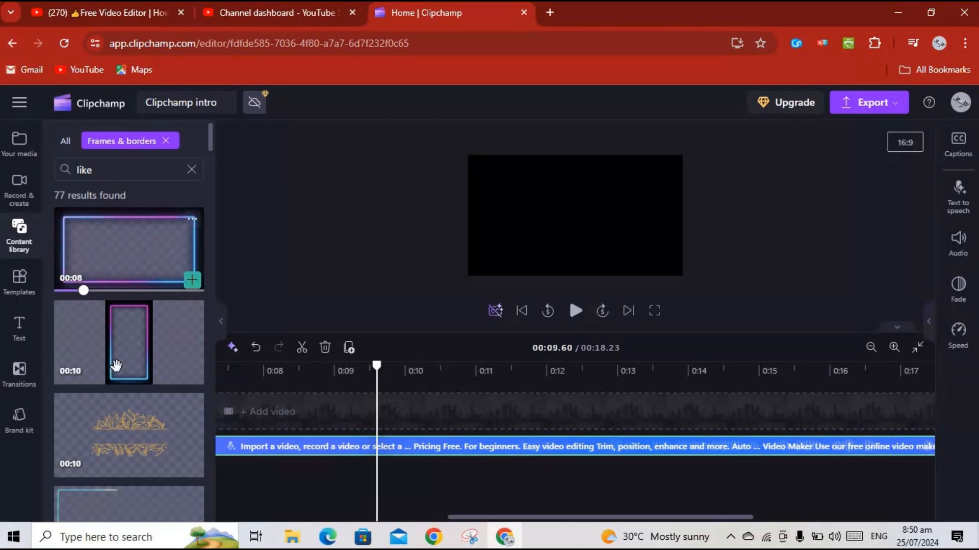
mouse_move(131, 358)
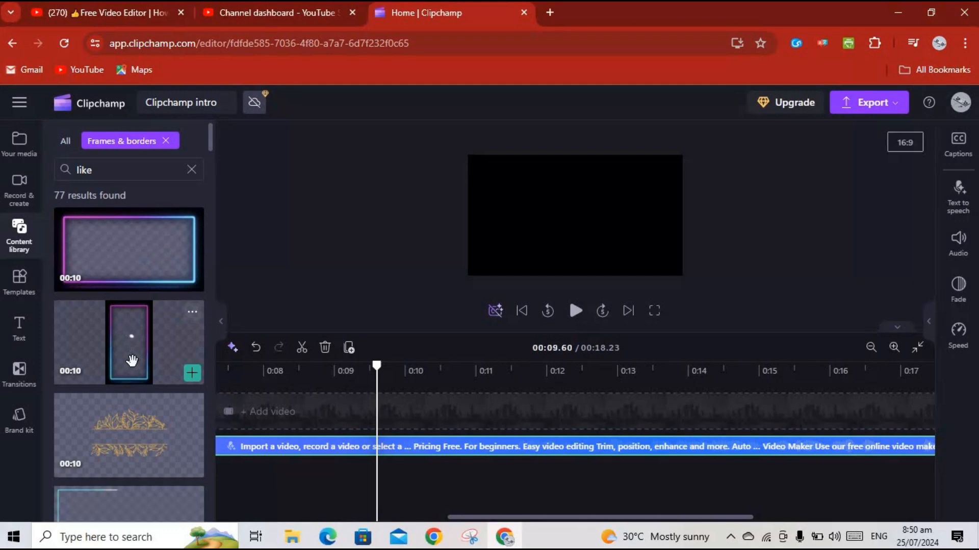
mouse_move(161, 439)
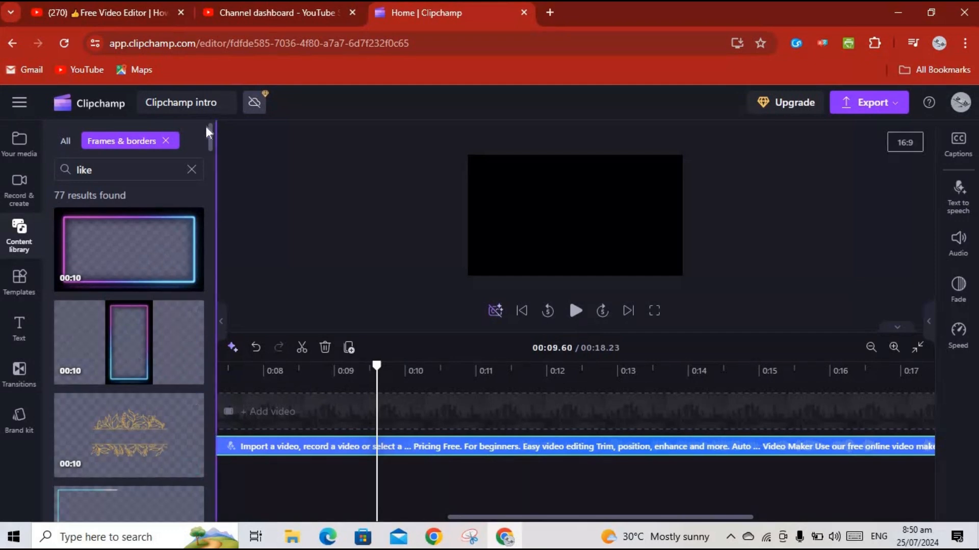
left_click_drag(210, 132, 221, 479)
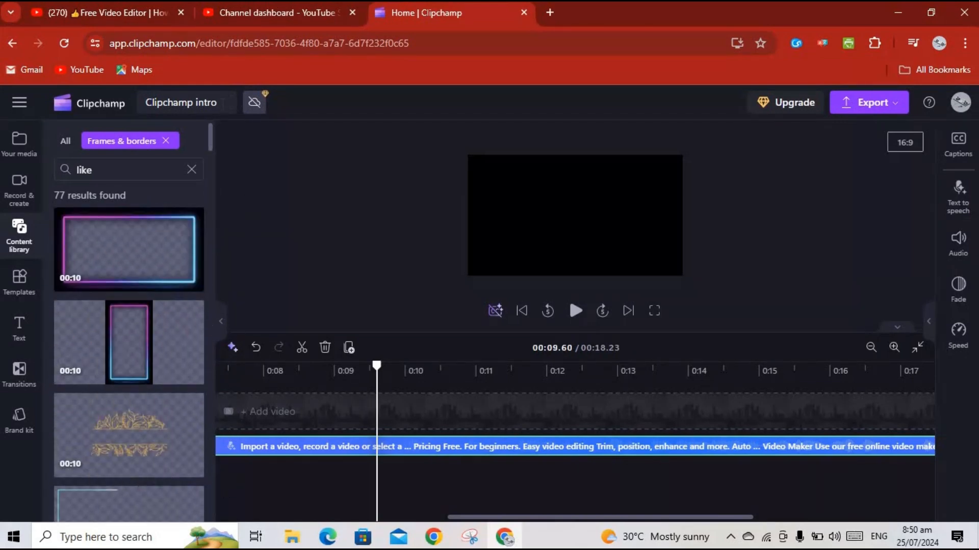
- Change the visuals filter to Overlays and browse the "like" results to the end, previewing a few overlays
left_click(166, 141)
left_click(185, 142)
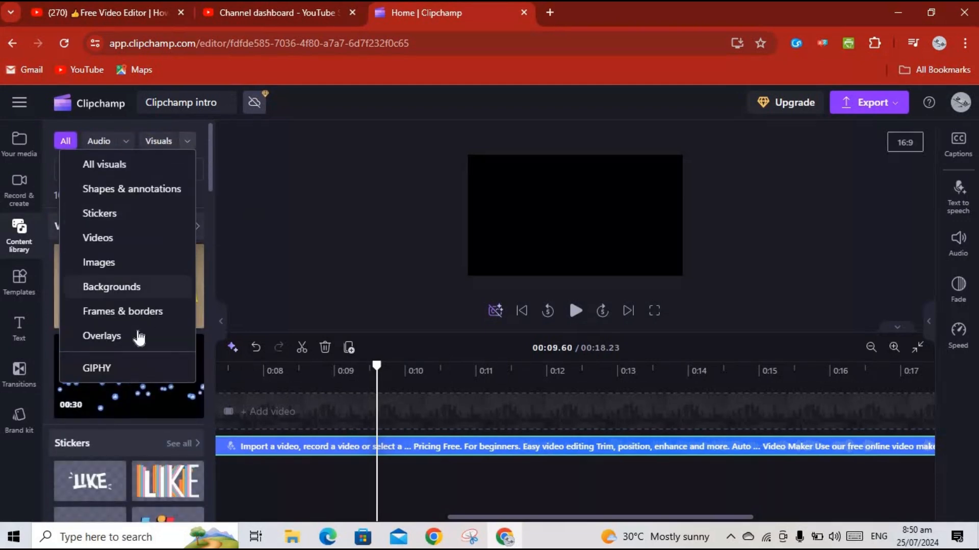
left_click(105, 335)
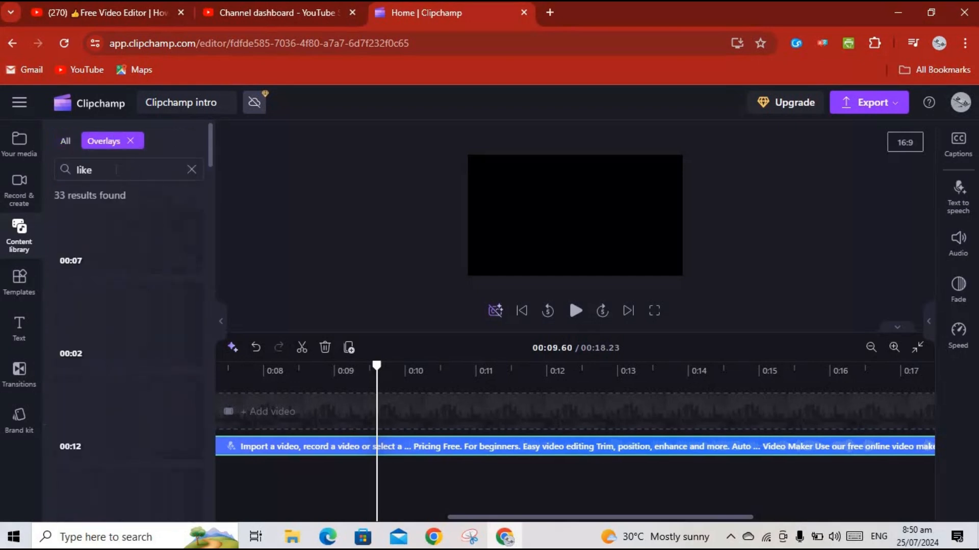
mouse_move(121, 423)
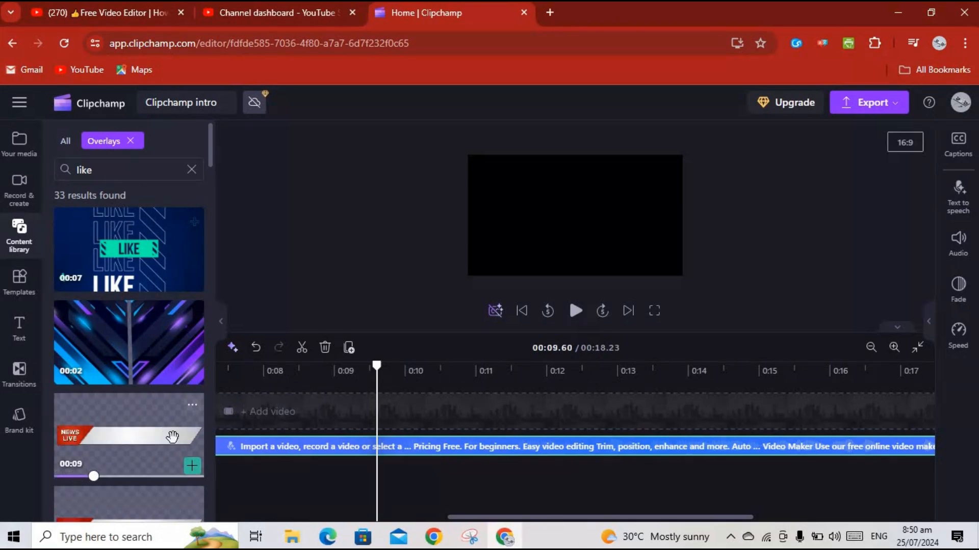
left_click_drag(212, 142, 212, 170)
mouse_move(149, 305)
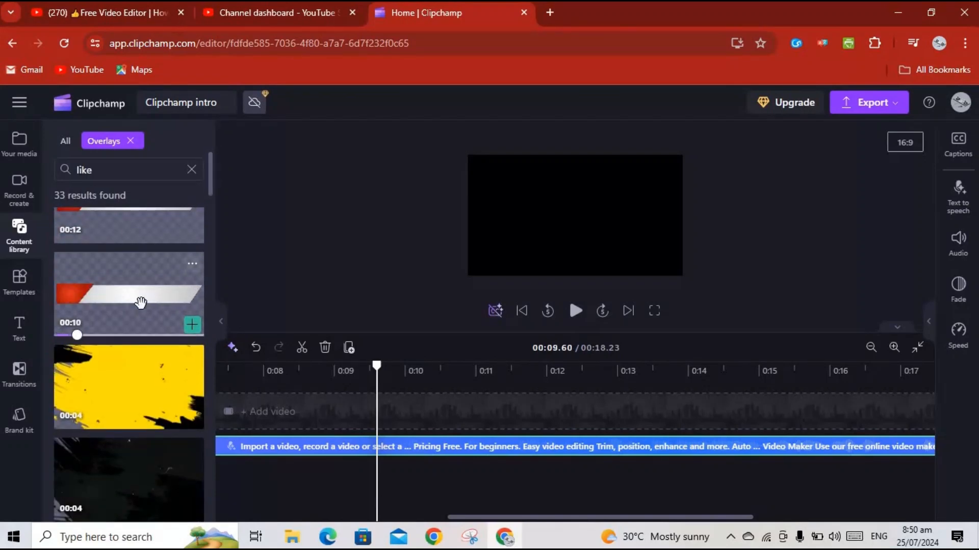
left_click_drag(209, 179, 213, 313)
mouse_move(145, 328)
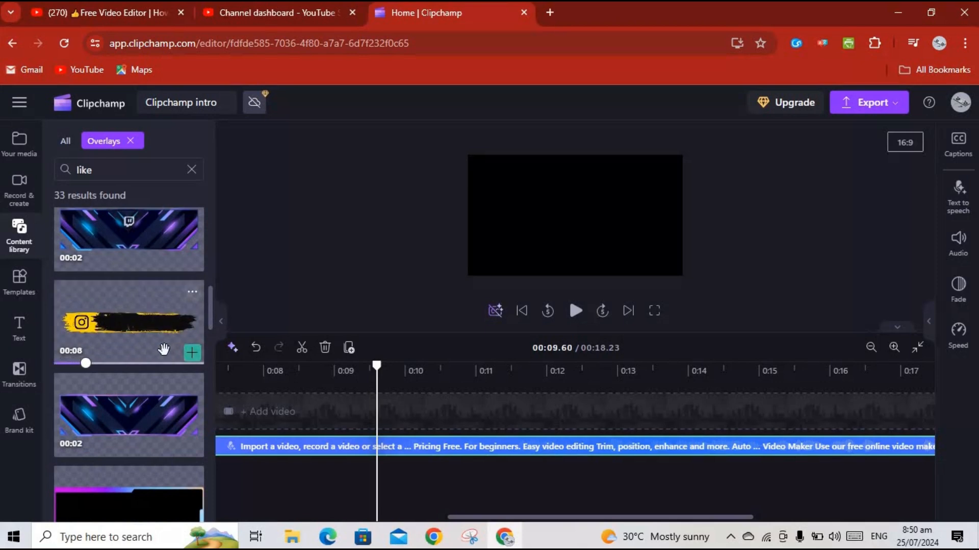
scroll(212, 320, "down", 5)
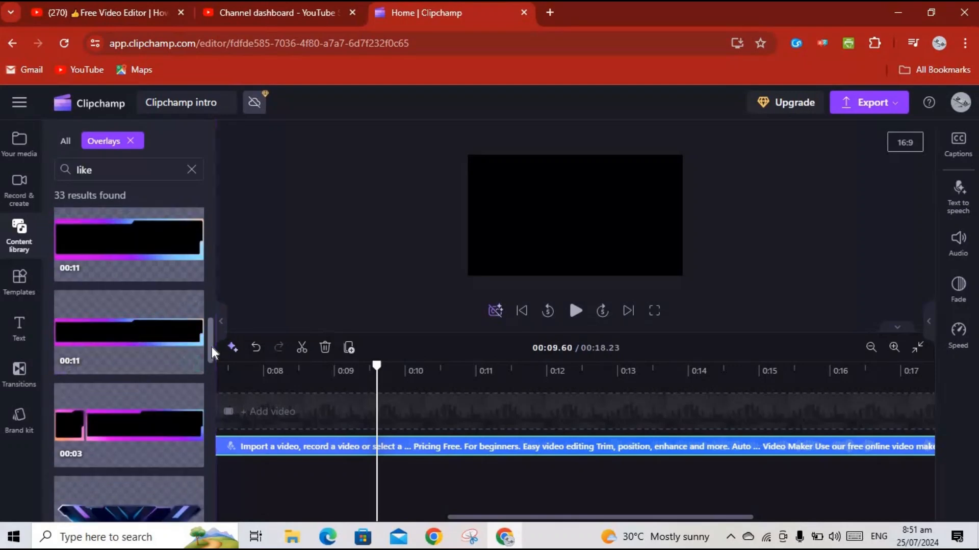
scroll(212, 377, "down", 5)
scroll(220, 427, "down", 5)
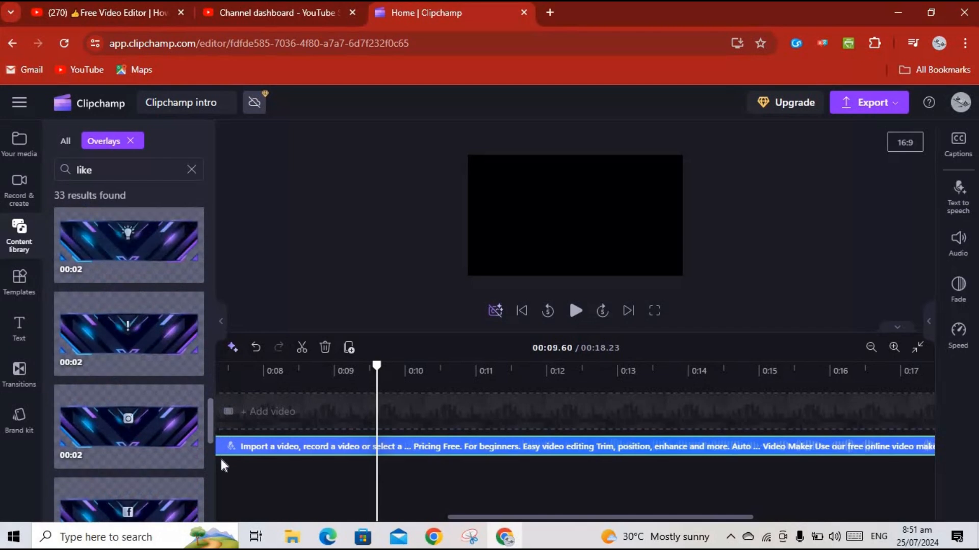
mouse_move(109, 233)
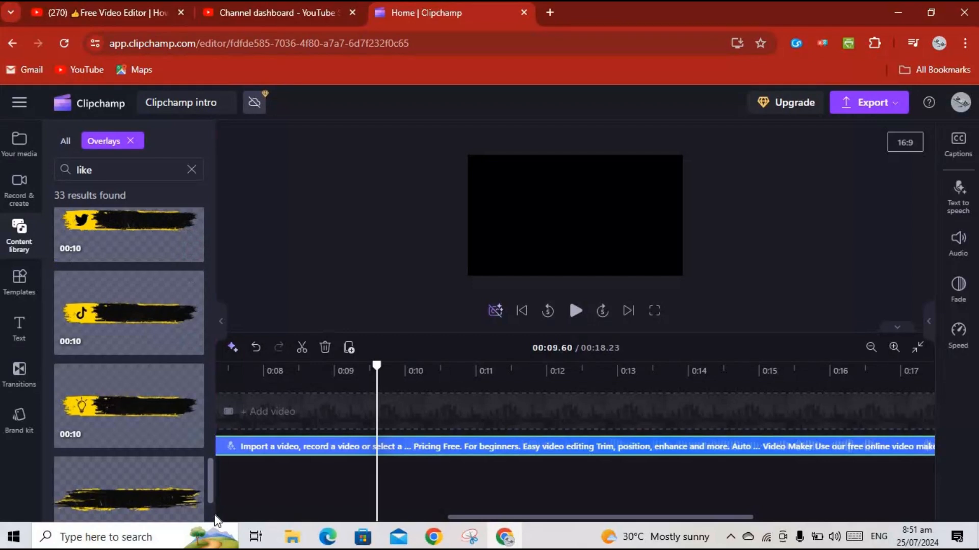
scroll(213, 505, "down", 3)
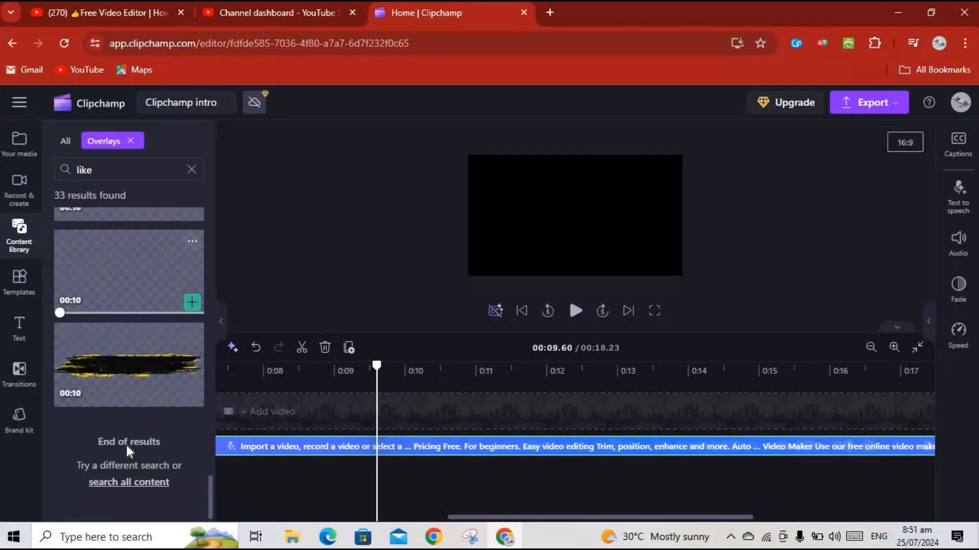
- Replace the Overlays filter with GIPHY and show all Stickers by GIPHY for the "like" search
left_click(135, 140)
left_click(188, 143)
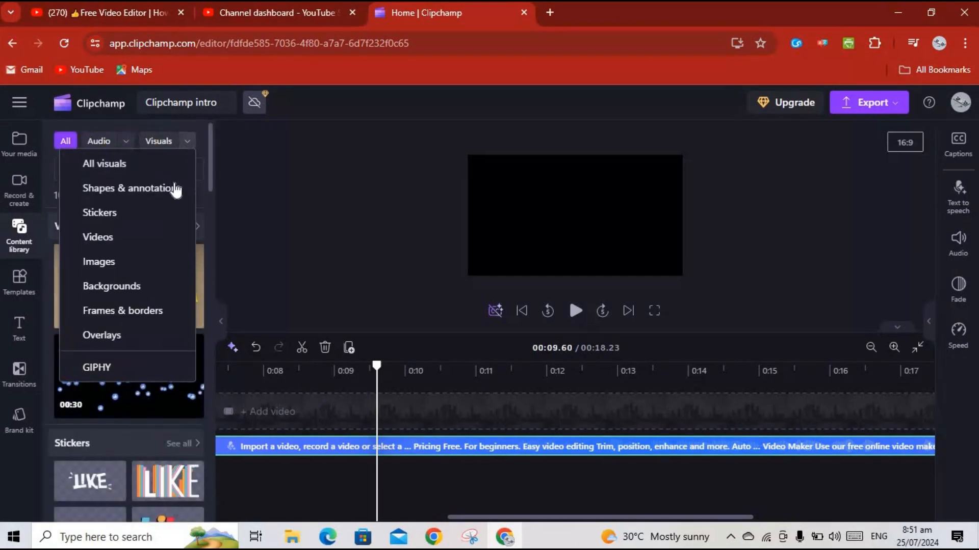
left_click(97, 368)
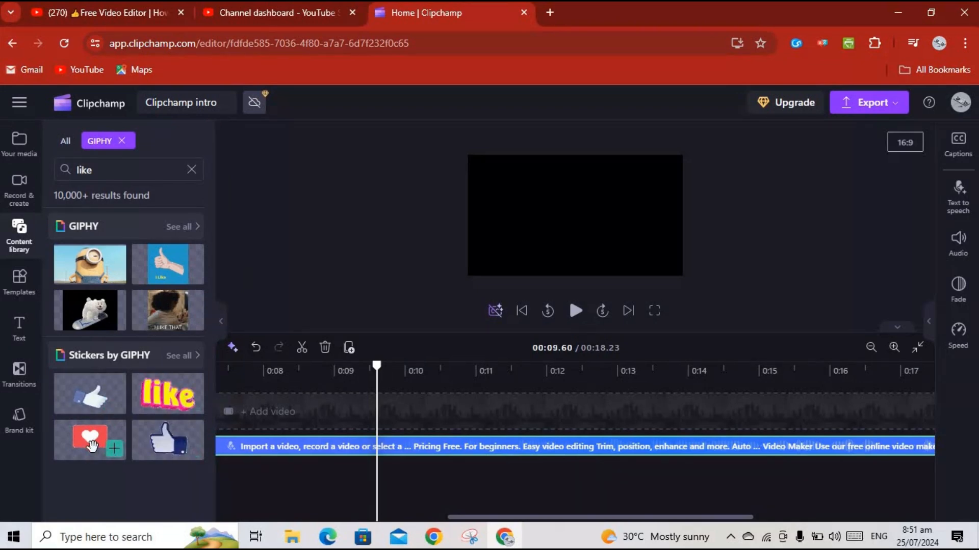
left_click(180, 356)
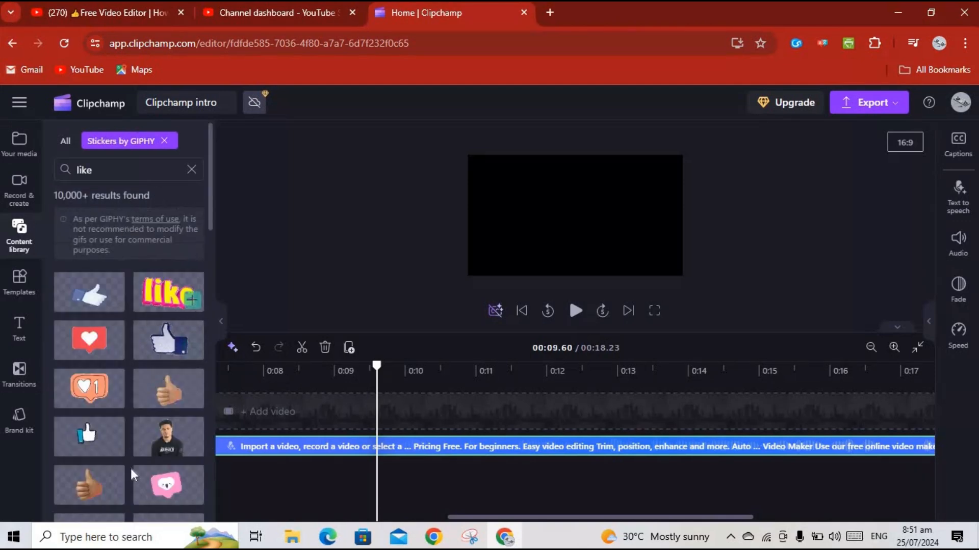
mouse_move(208, 197)
left_mouse_down()
mouse_move(200, 358)
mouse_move(211, 196)
left_mouse_up()
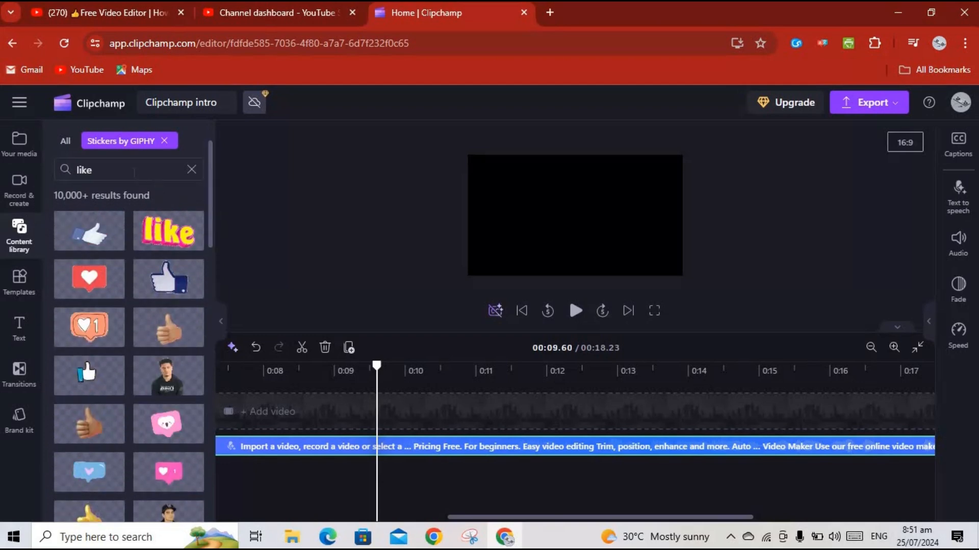
- Search the Stickers by GIPHY for "comment" and browse the matching stickers
left_click(113, 172)
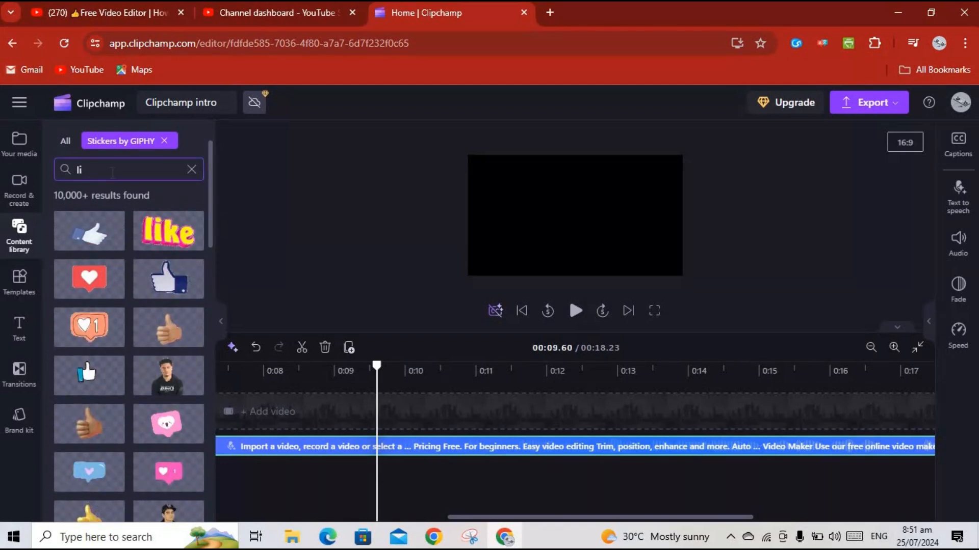
type("comment")
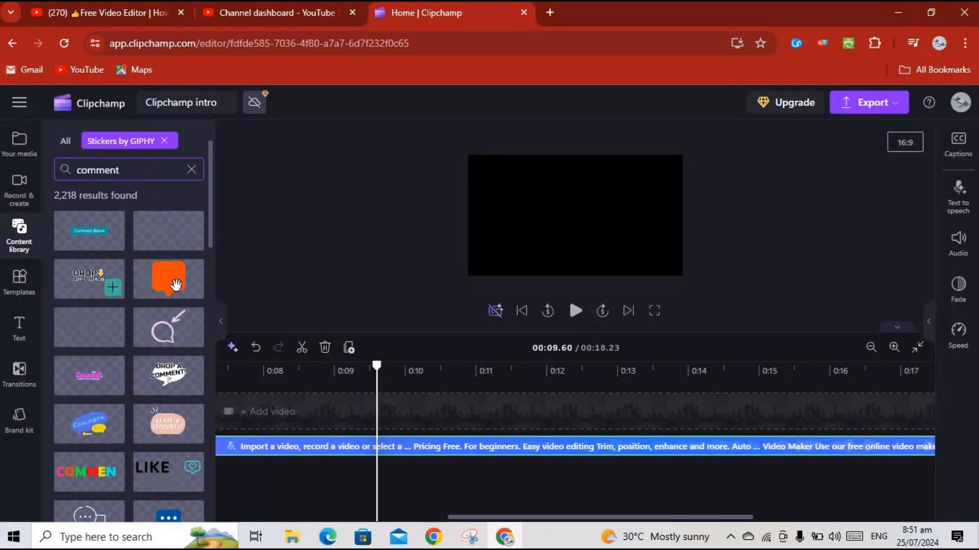
mouse_move(192, 288)
left_click_drag(212, 201, 214, 315)
scroll(97, 378, "down", 1)
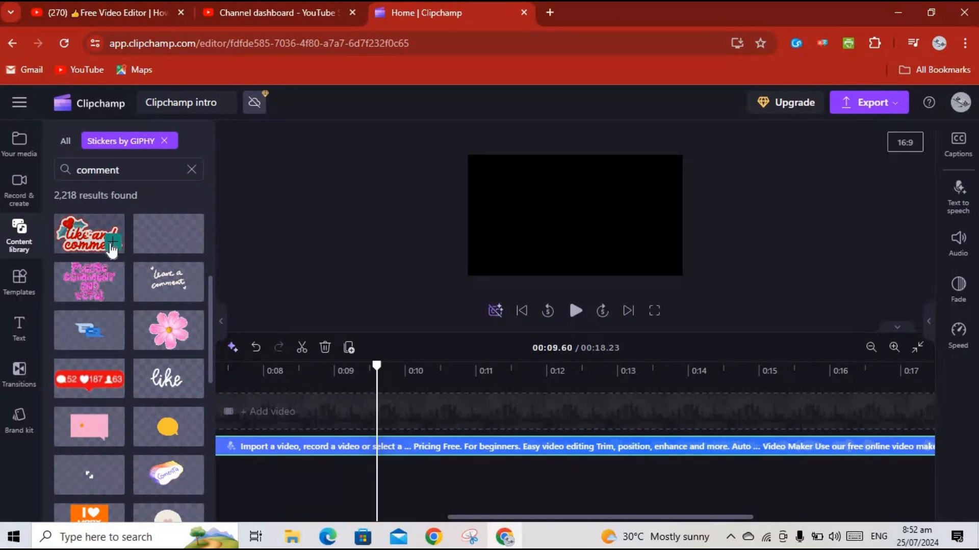
left_click_drag(210, 309, 214, 263)
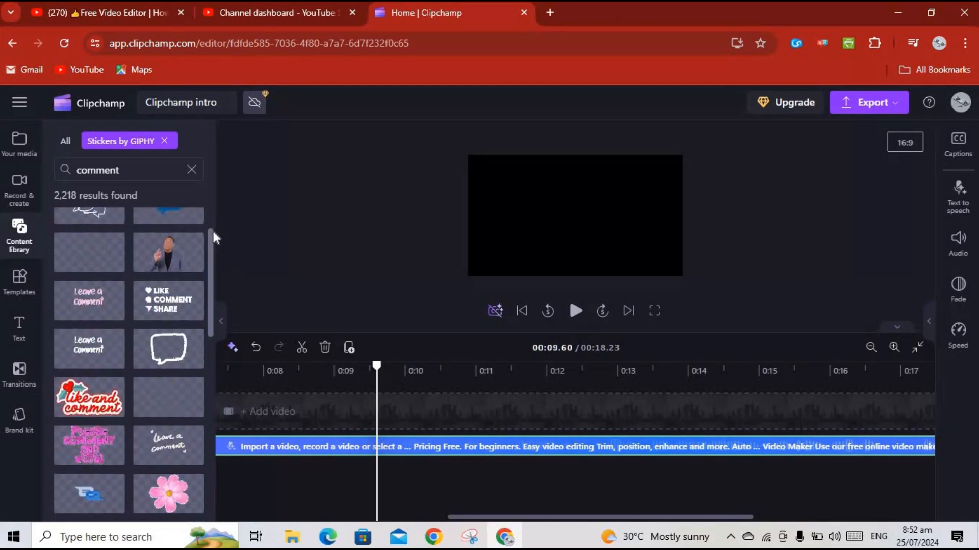
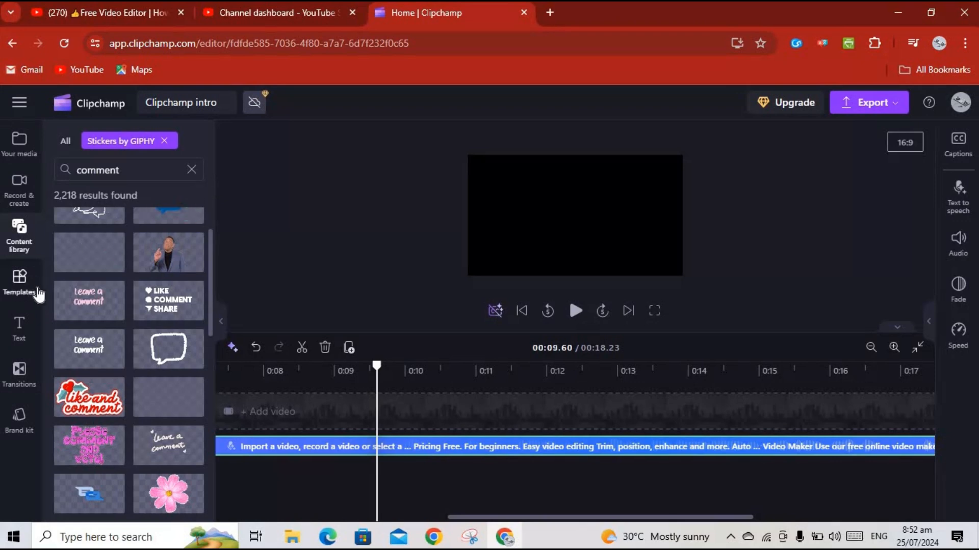
- Browse the template categories and display the available text and title styles
left_click(21, 290)
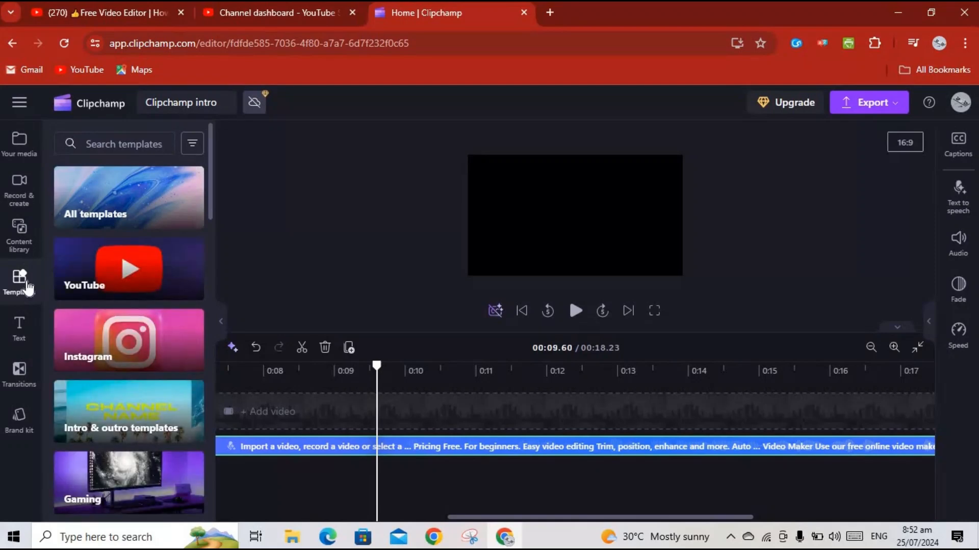
left_click_drag(210, 189, 230, 498)
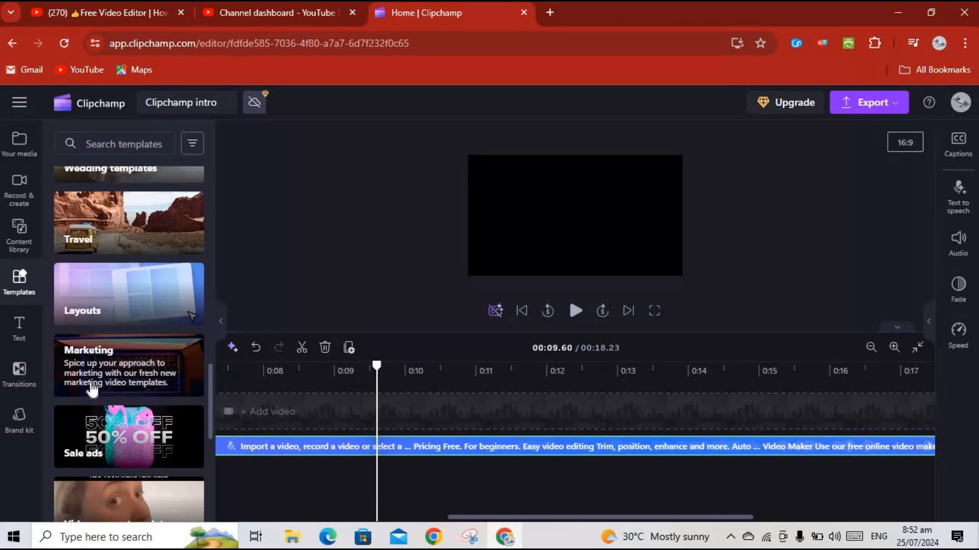
left_click(20, 326)
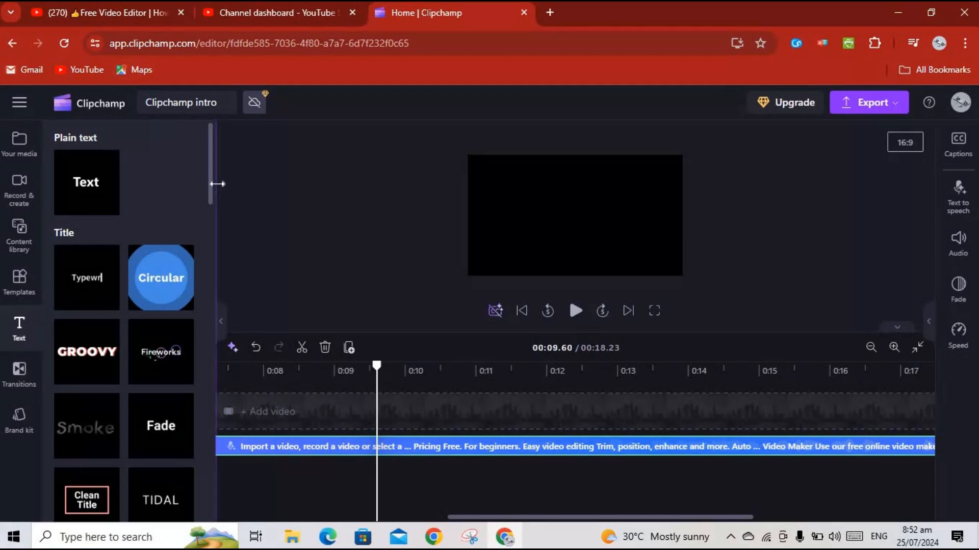
- Import the video "english sentence urdu to english" from Local Disk (E:) into the project media
left_click(24, 143)
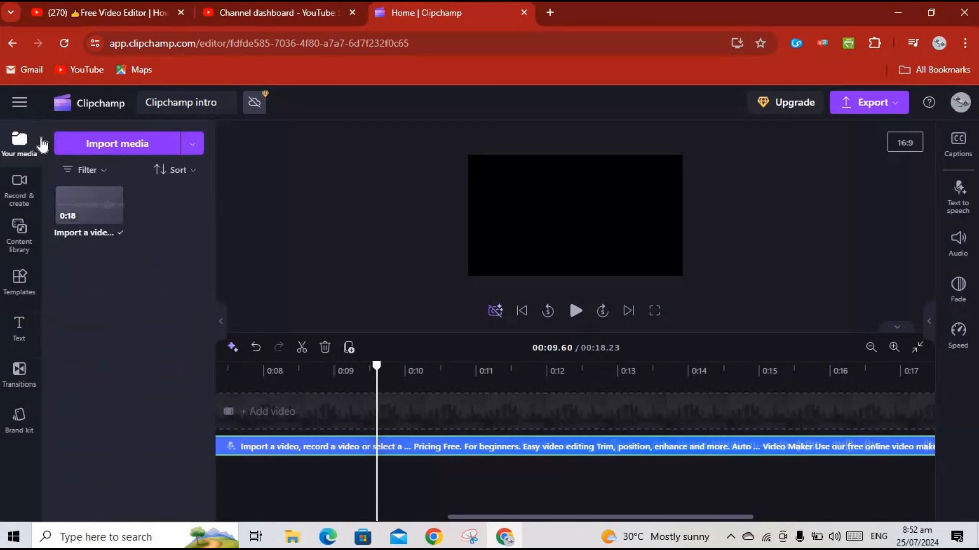
left_click(117, 148)
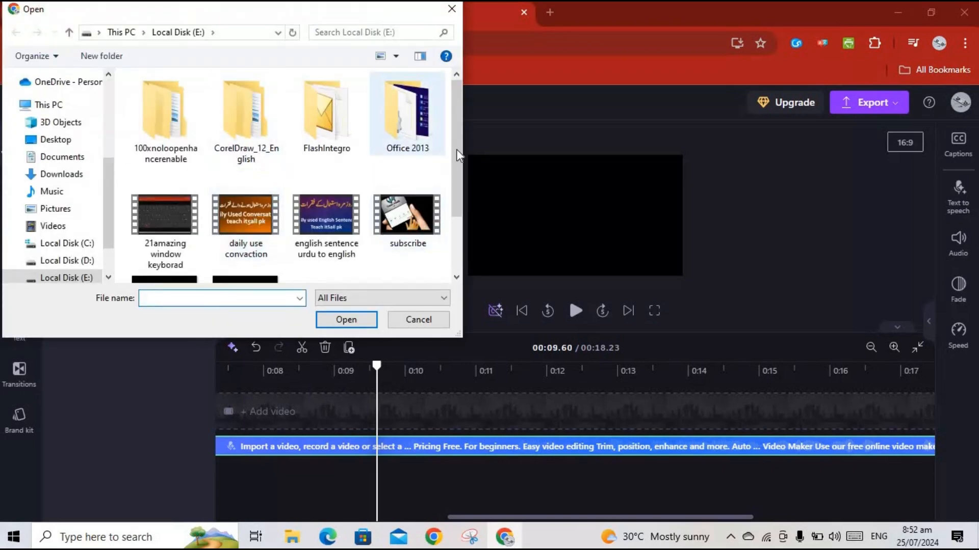
scroll(455, 179, "down", 2)
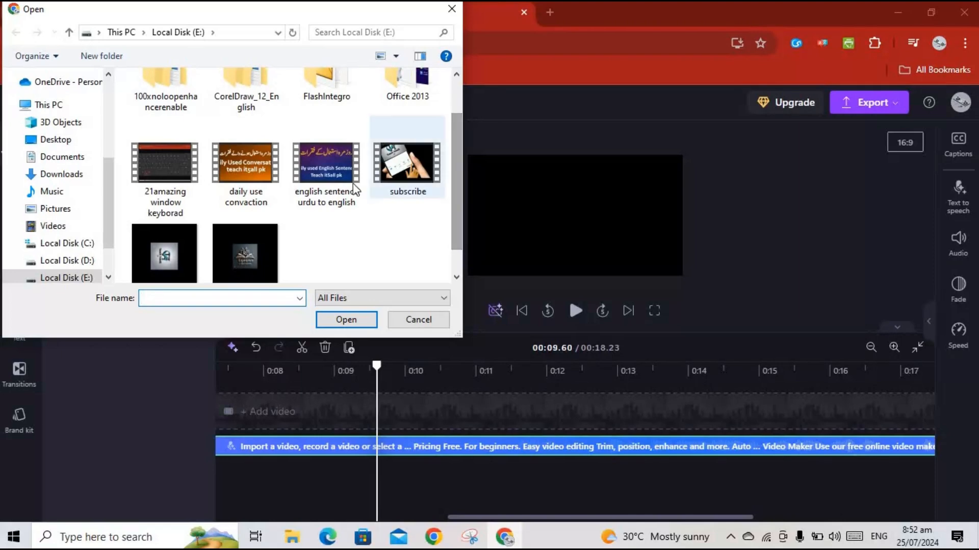
left_click(328, 169)
left_click(336, 324)
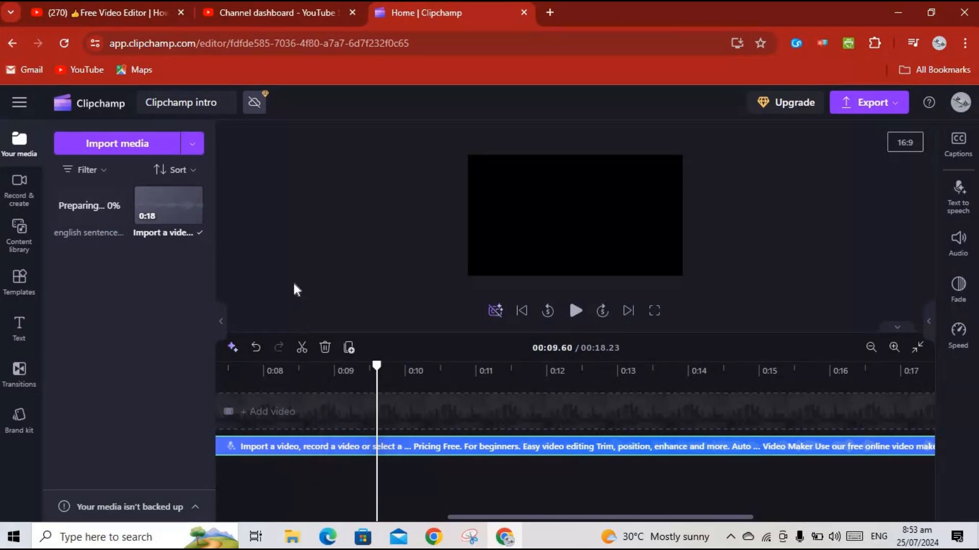
- Clear the voiceover clip from the timeline and try to remove the english sentence video from the project media
left_click(84, 224)
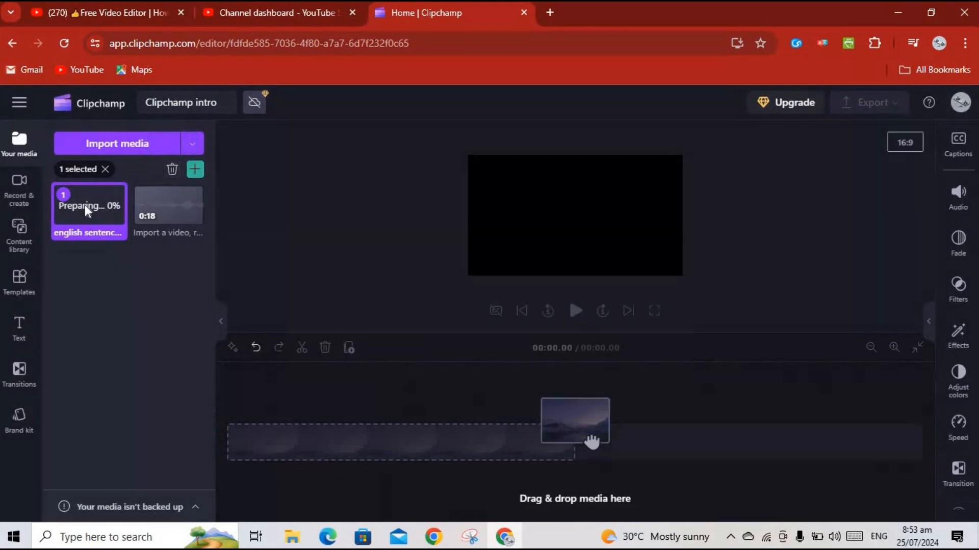
key("Delete")
left_click(332, 351)
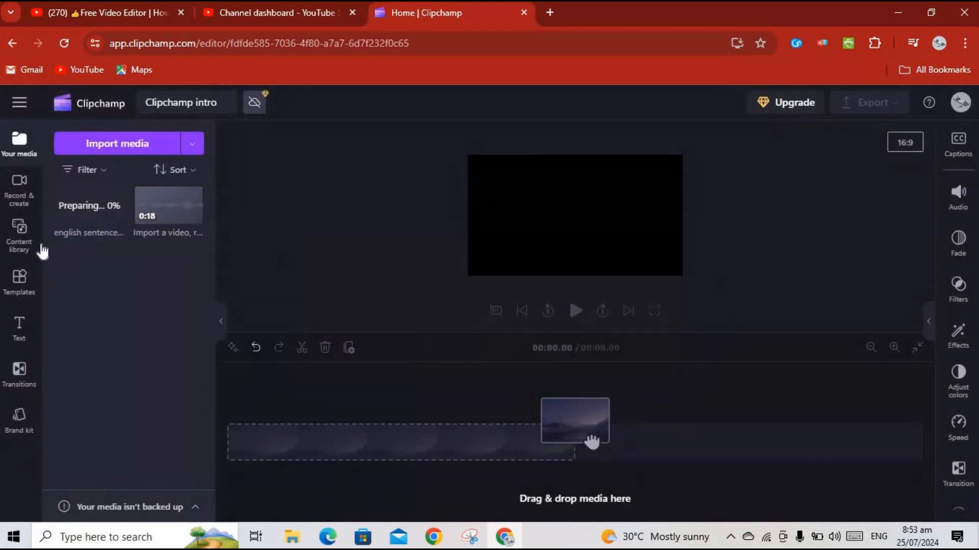
left_click(92, 218)
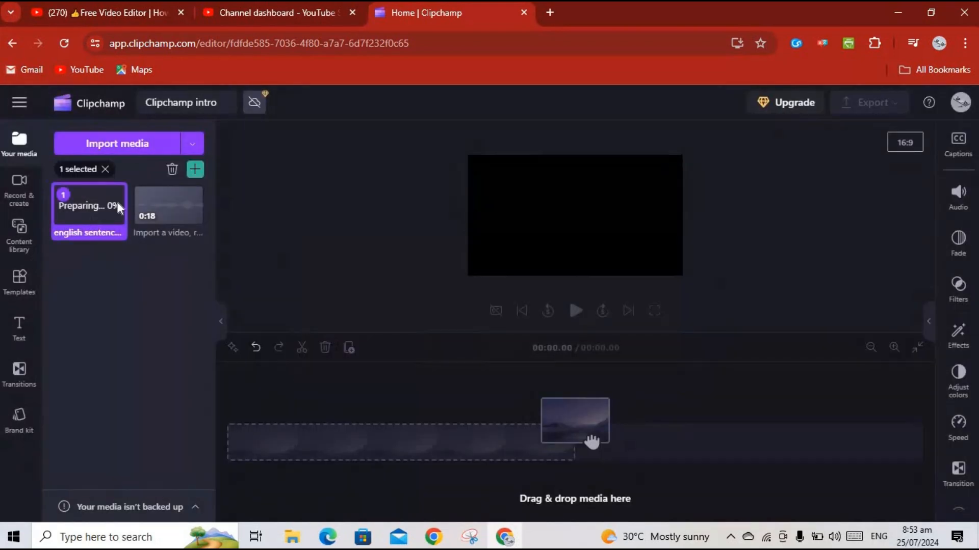
left_click(172, 170)
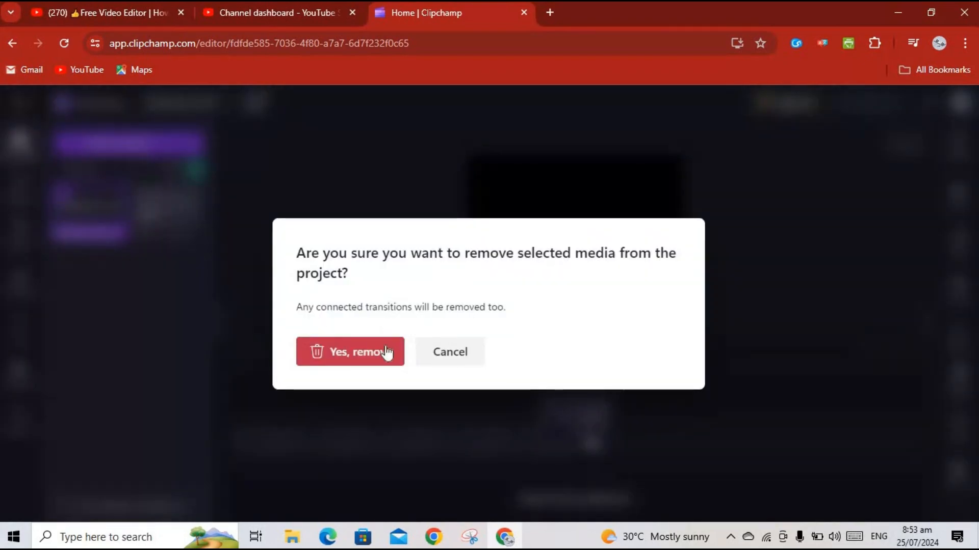
left_click(356, 352)
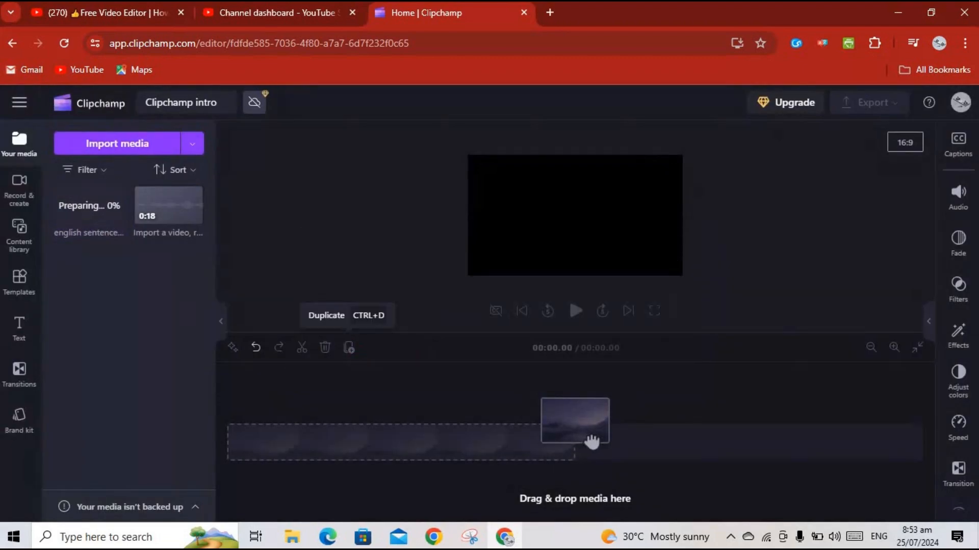
- Import the "subscribe" video from Local Disk (E:) into the project media
left_click(112, 149)
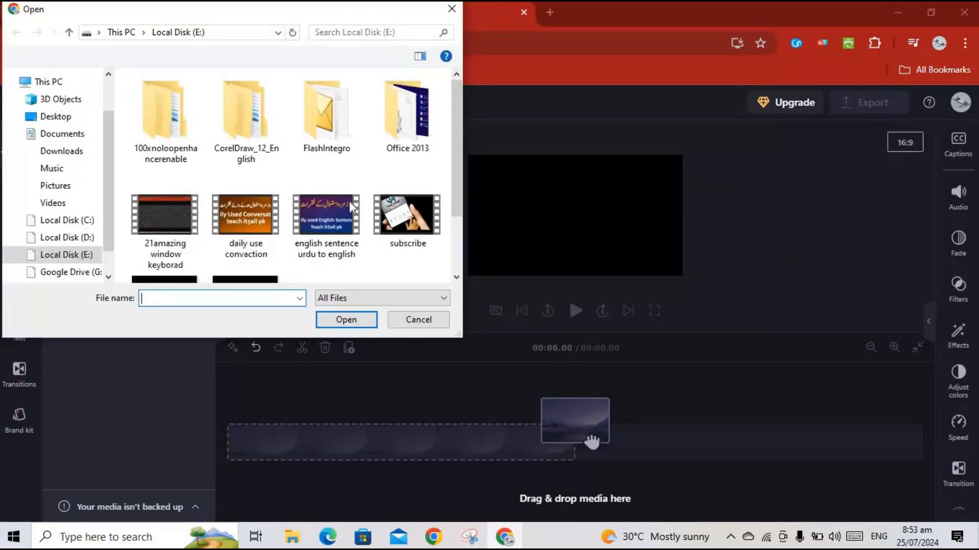
left_click(406, 214)
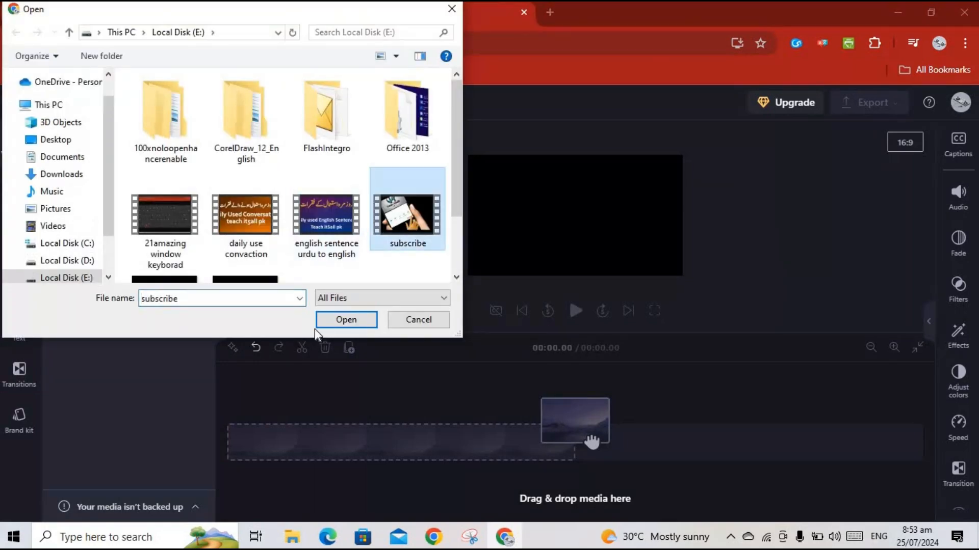
left_click(339, 316)
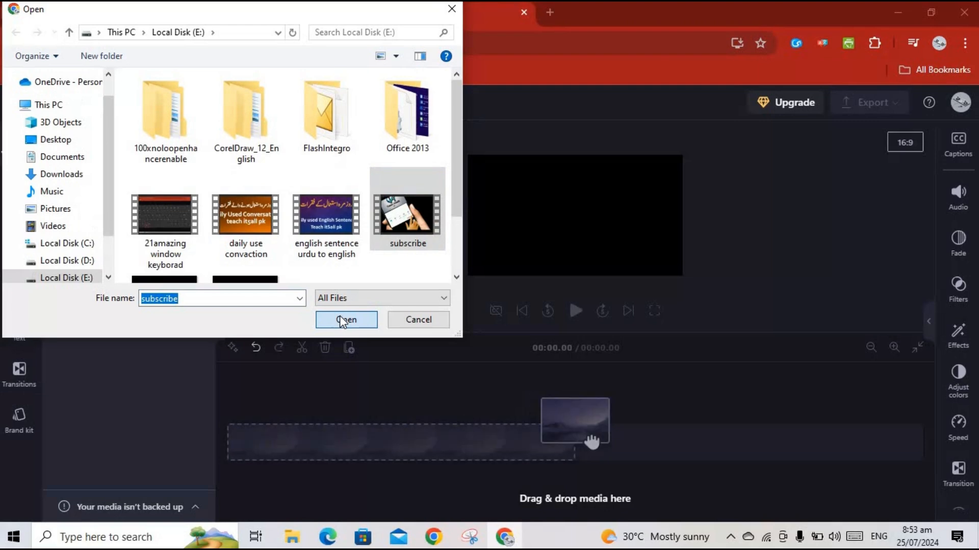
mouse_move(124, 262)
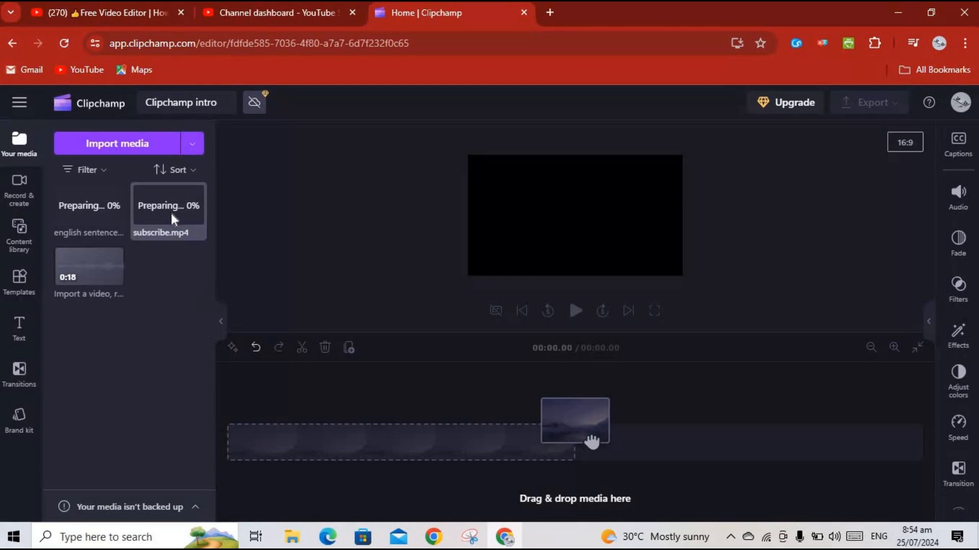
mouse_move(116, 280)
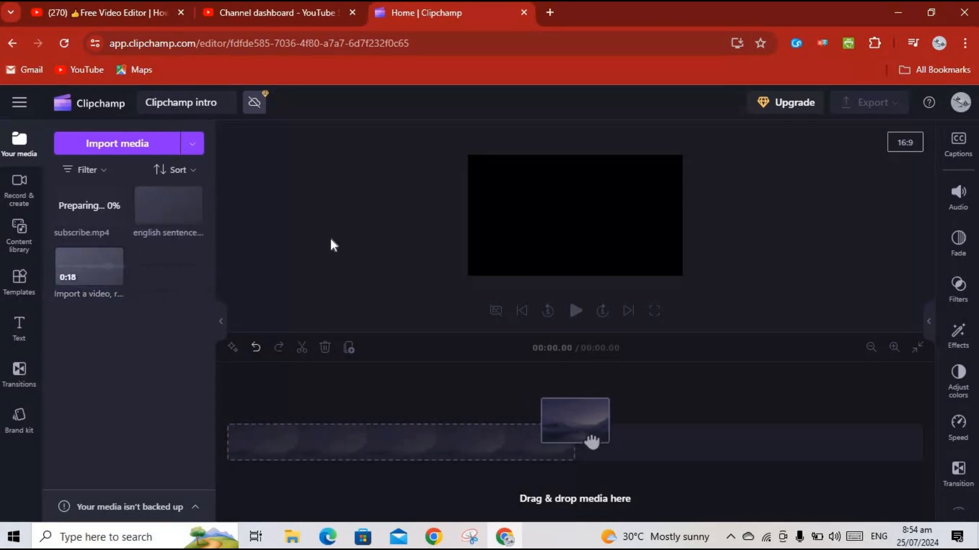
- Add the english sentence video to the timeline and play its opening second
mouse_move(182, 211)
left_click_drag(182, 199, 260, 408)
mouse_move(191, 216)
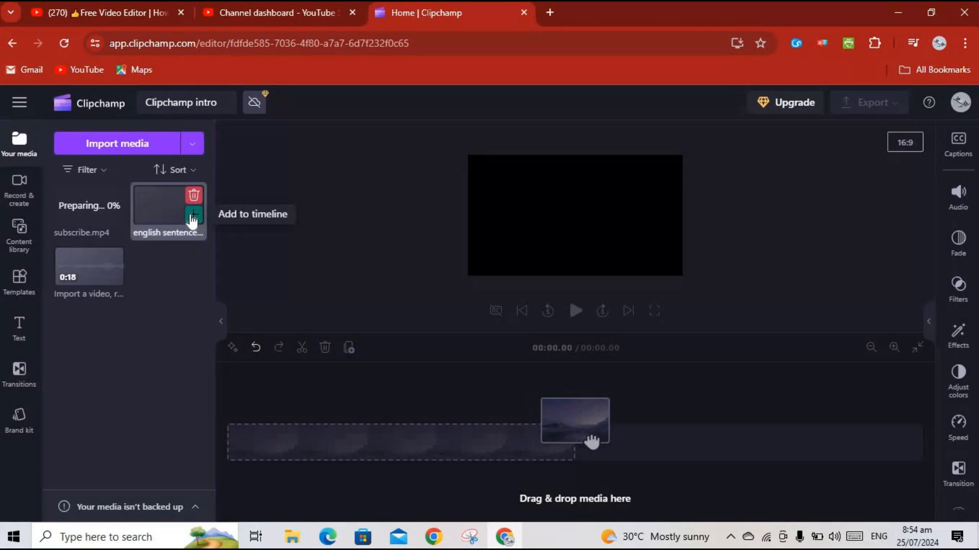
left_click(192, 216)
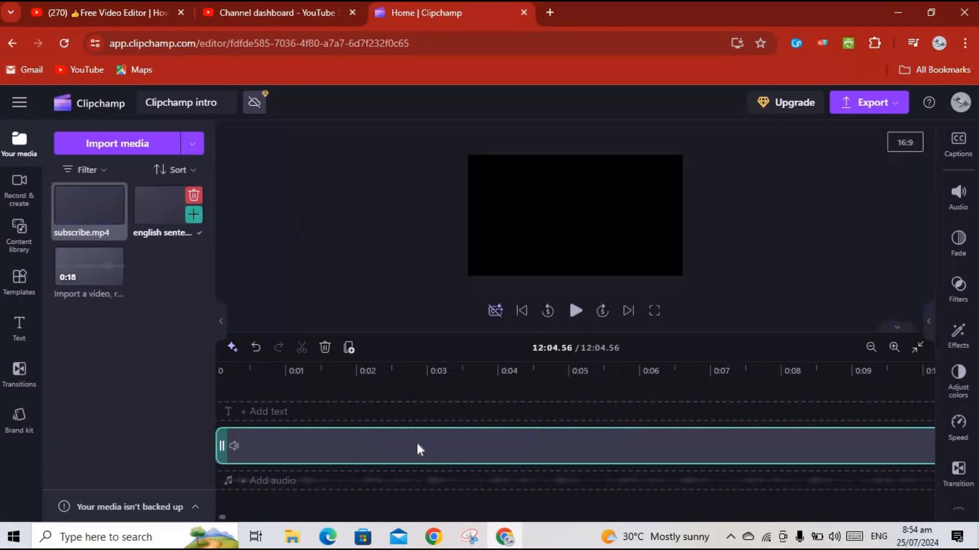
left_click(322, 444)
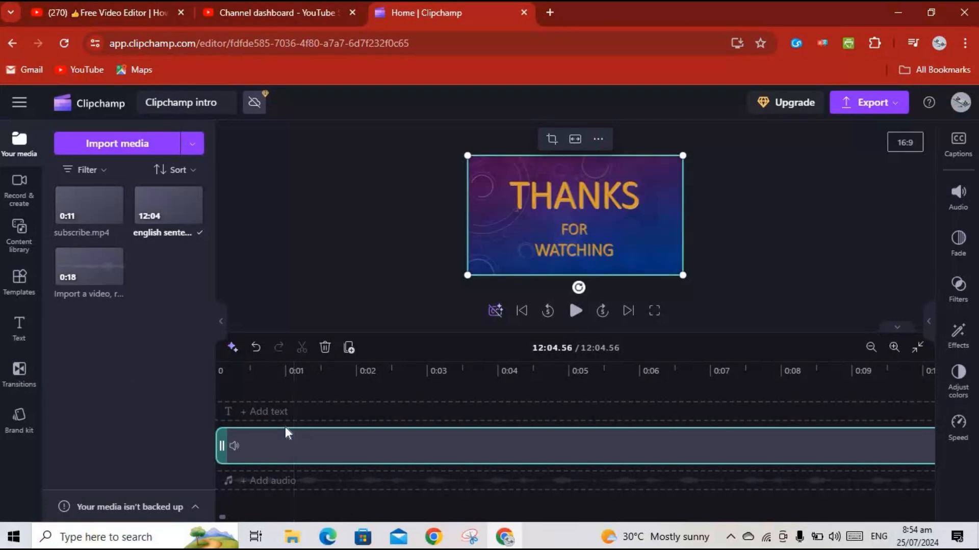
left_click(583, 312)
left_click(576, 311)
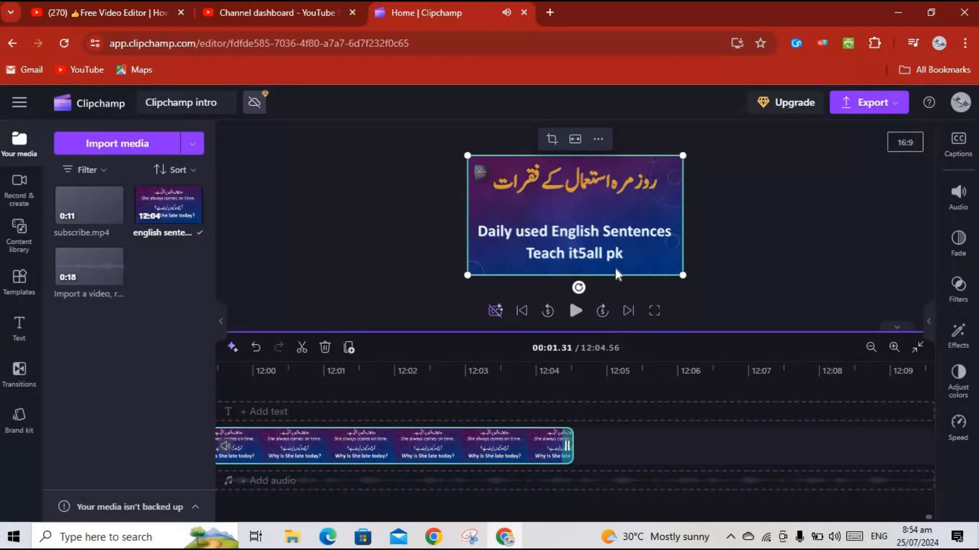
- Set the video clip's volume to 0% and play it until about 4 seconds
left_click(958, 194)
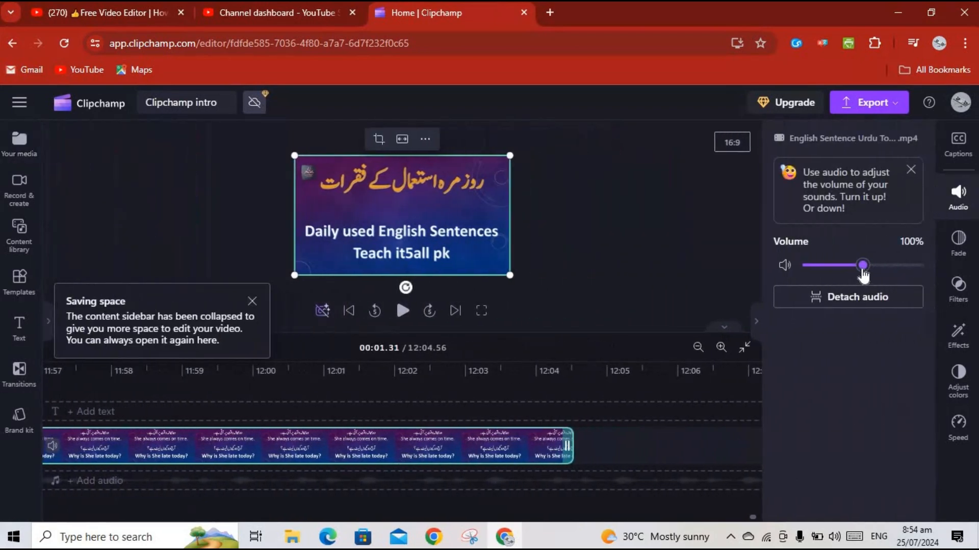
left_click_drag(863, 265, 797, 265)
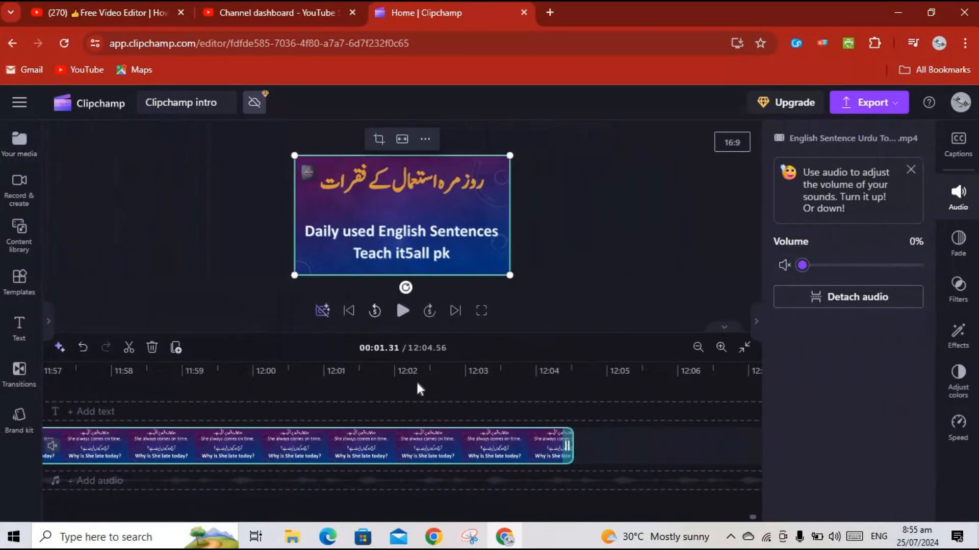
left_click(402, 312)
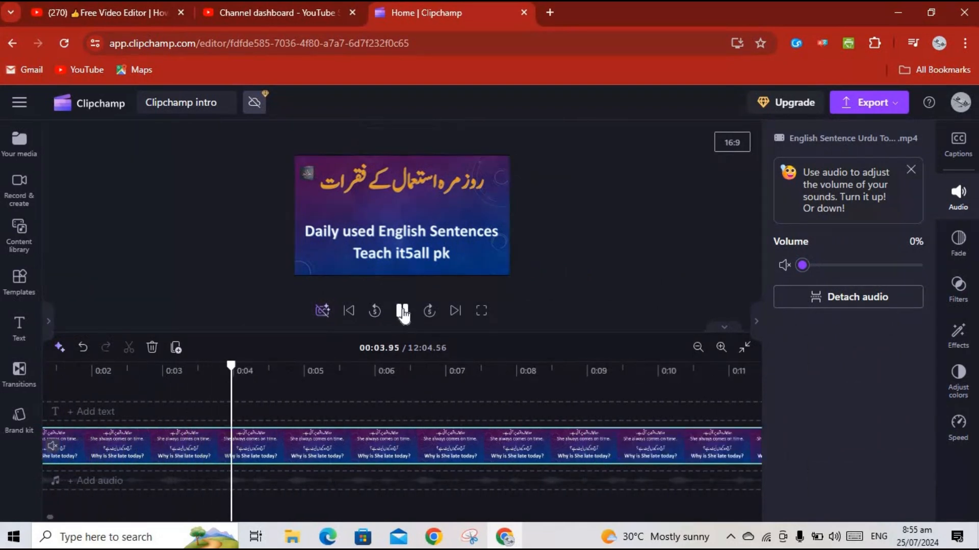
left_click(402, 311)
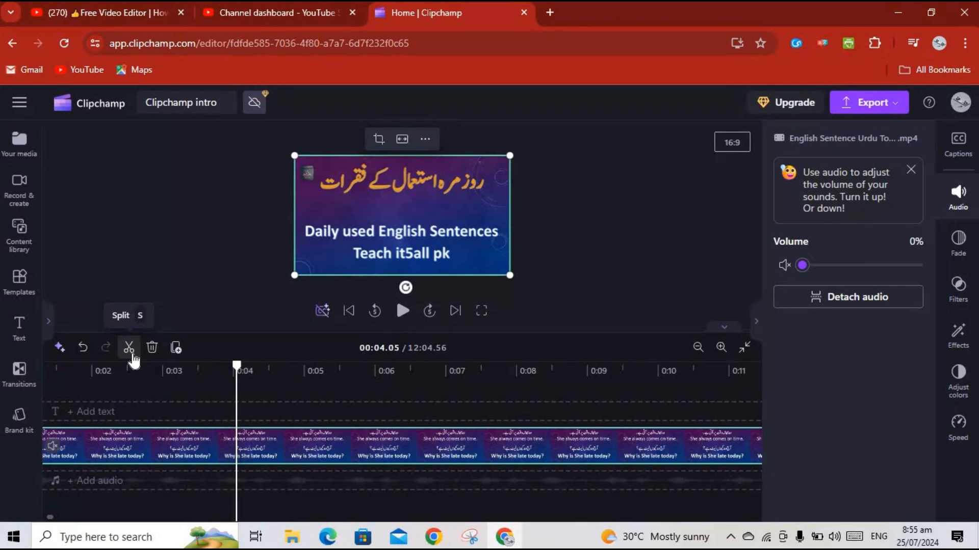
left_click(19, 104)
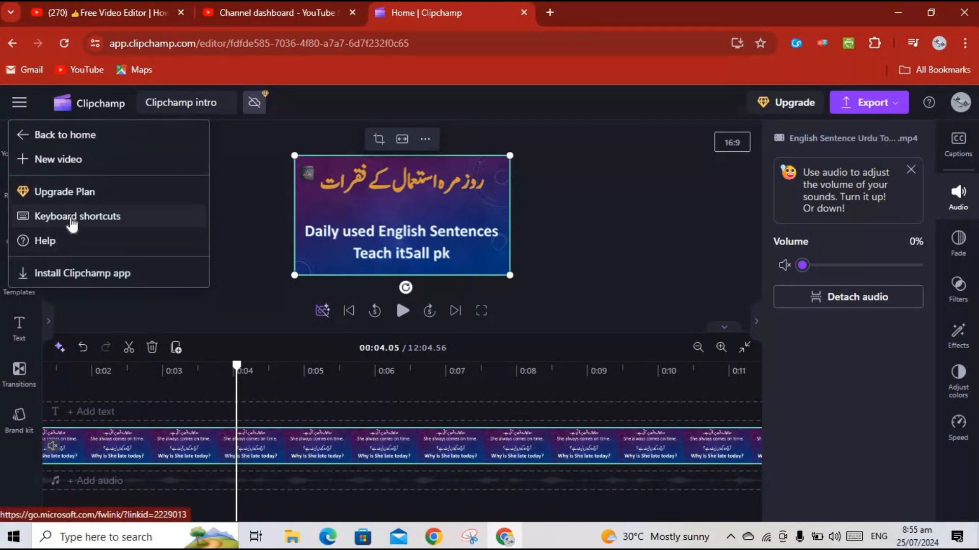
left_click(240, 240)
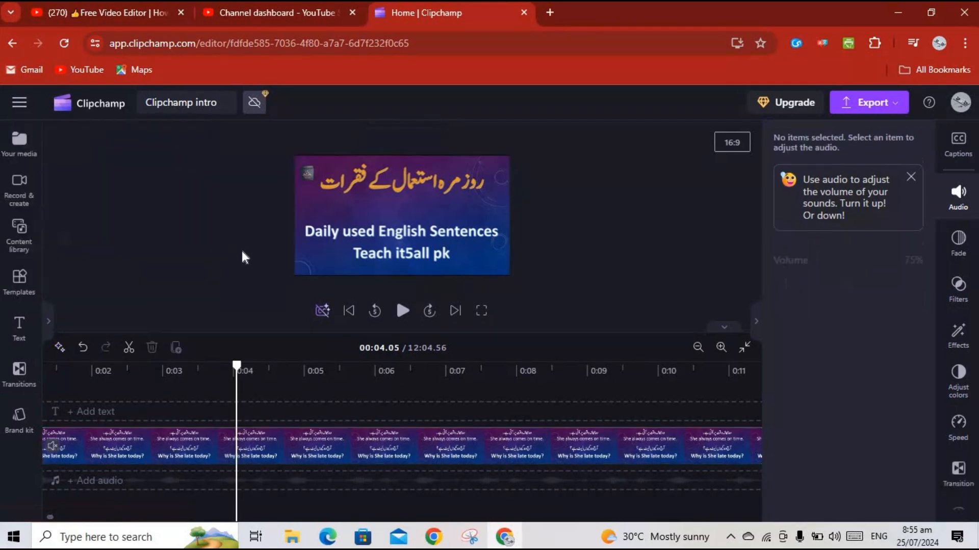
- Split the video clip at 4.05 seconds and delete the part after the cut
left_click(129, 351)
left_click(161, 455)
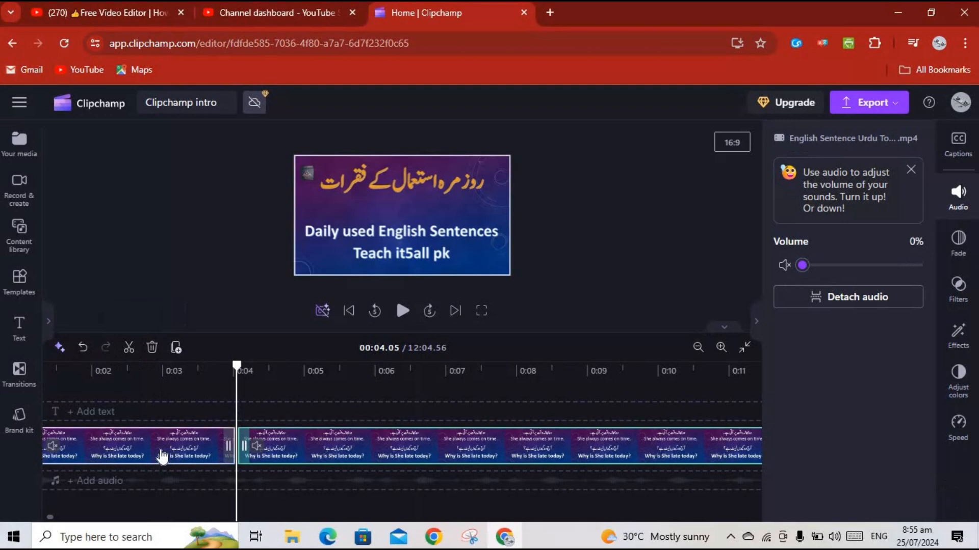
left_click(398, 423)
left_click(377, 445)
left_click(166, 459)
left_click(311, 461)
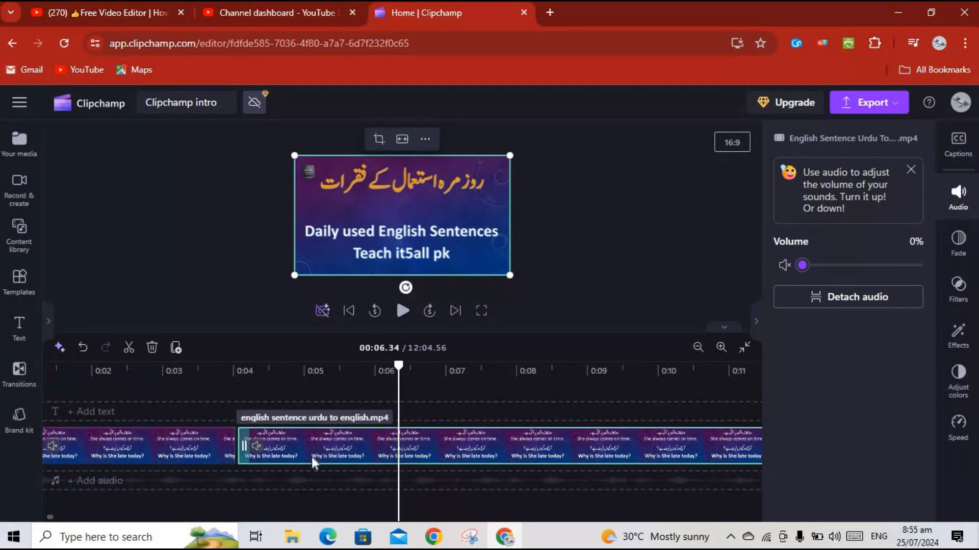
key("Delete")
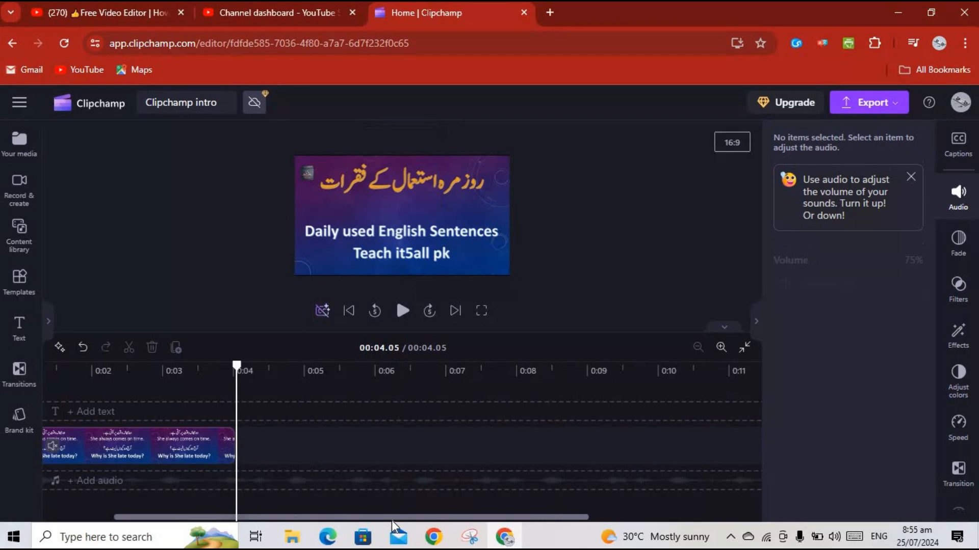
- Return the playhead to the start and play the shortened clip until about 3.2 seconds
left_click_drag(390, 518, 235, 514)
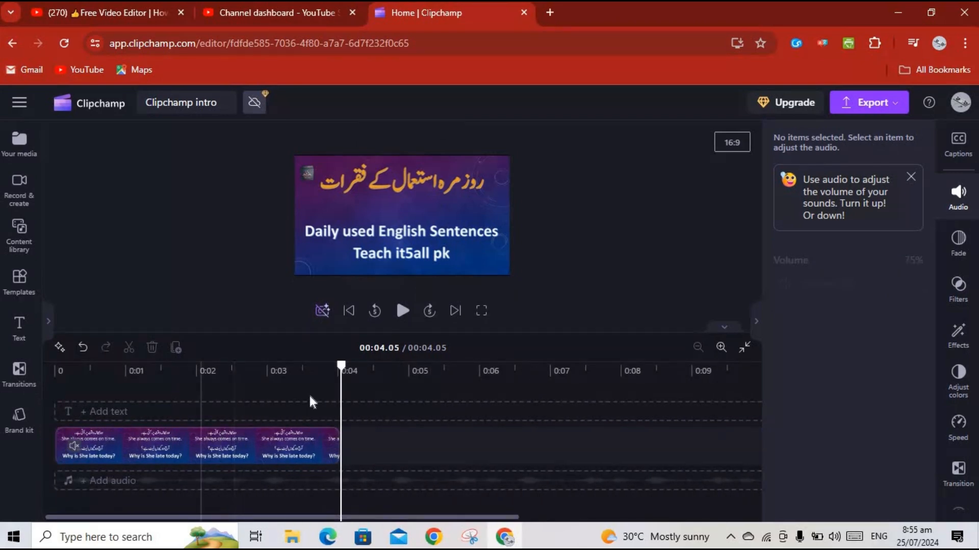
left_click_drag(339, 383, 11, 376)
left_click(403, 311)
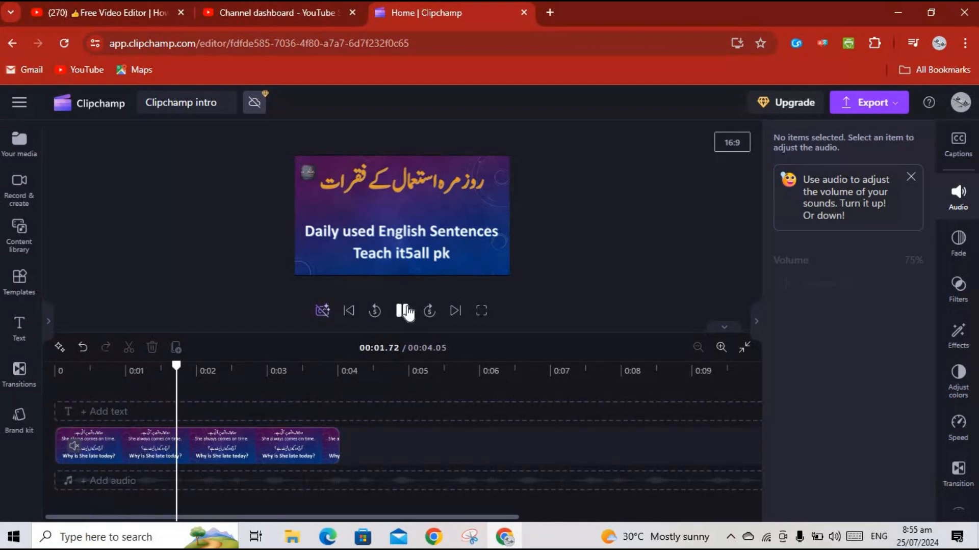
left_click(406, 312)
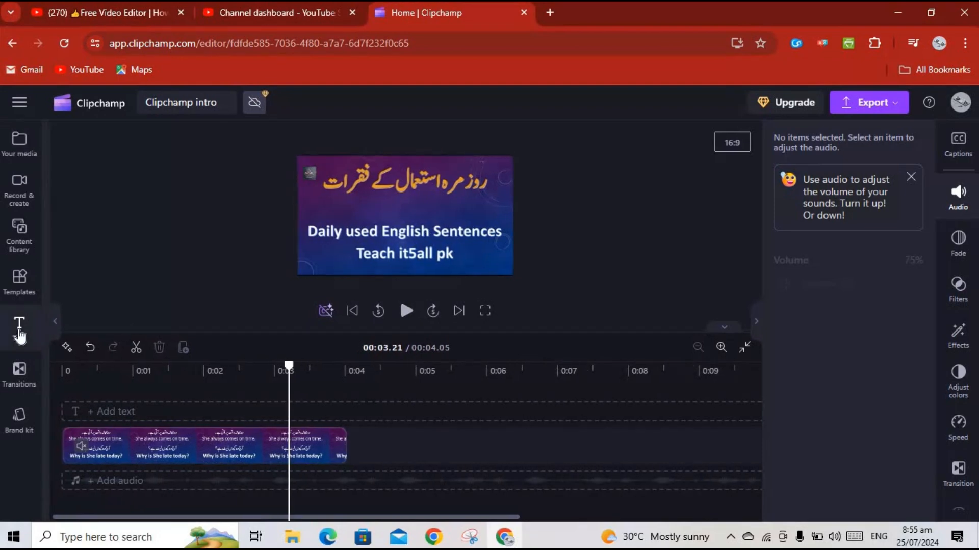
- Add the GROOVY title above the video clip on the timeline, starting at about 3.2 seconds
left_click(20, 333)
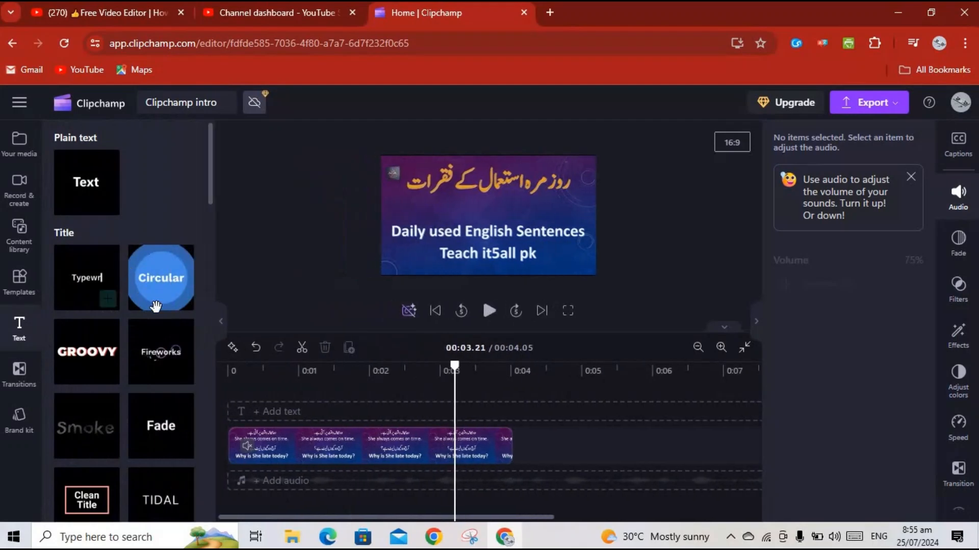
mouse_move(175, 368)
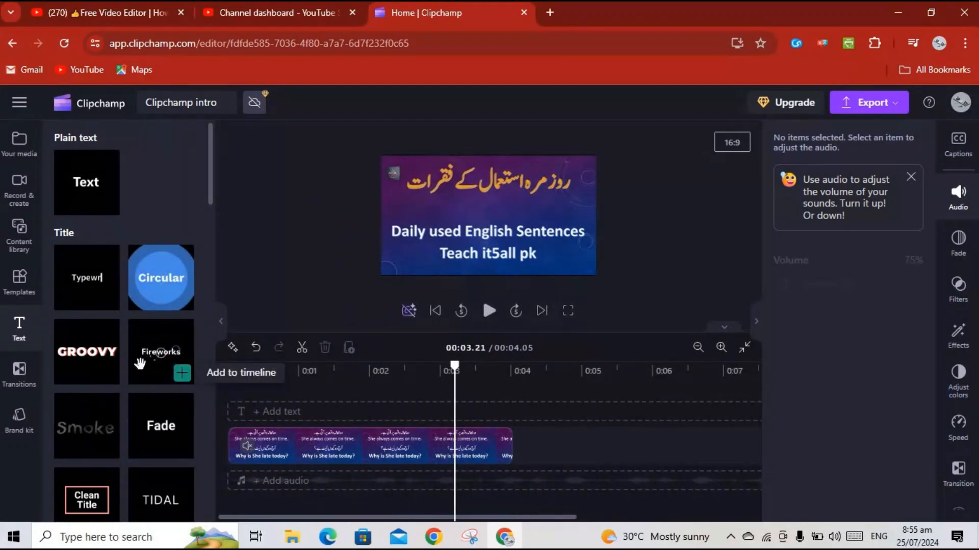
mouse_move(98, 351)
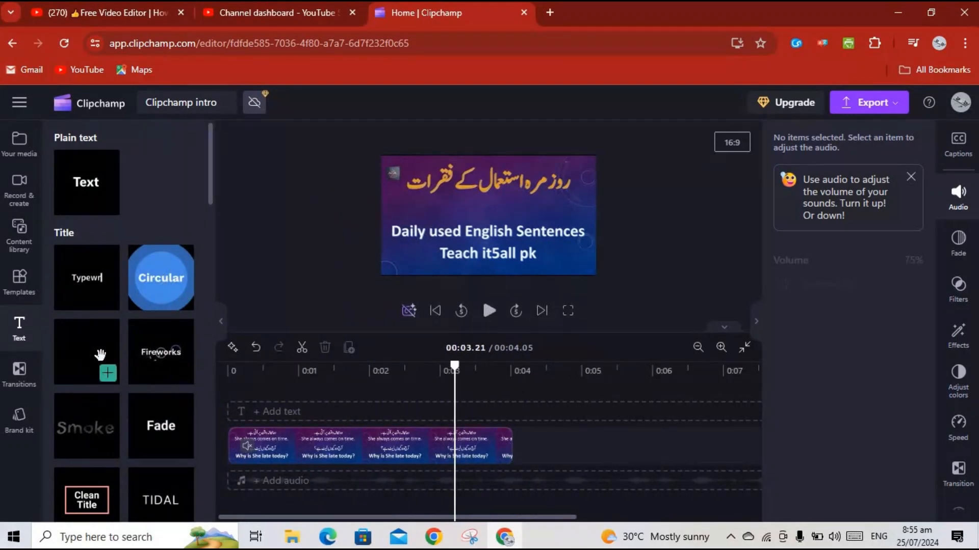
left_click(108, 377)
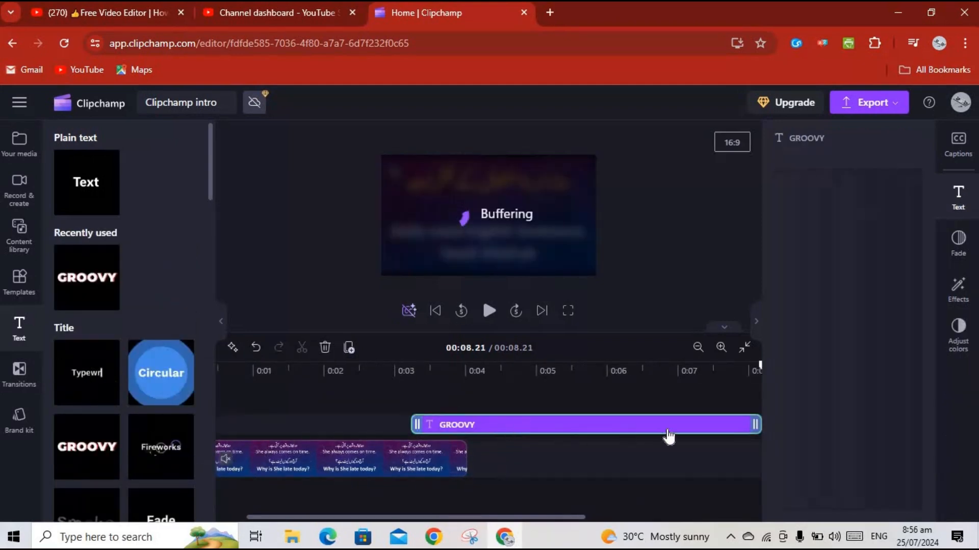
scroll(748, 419, "right", 2)
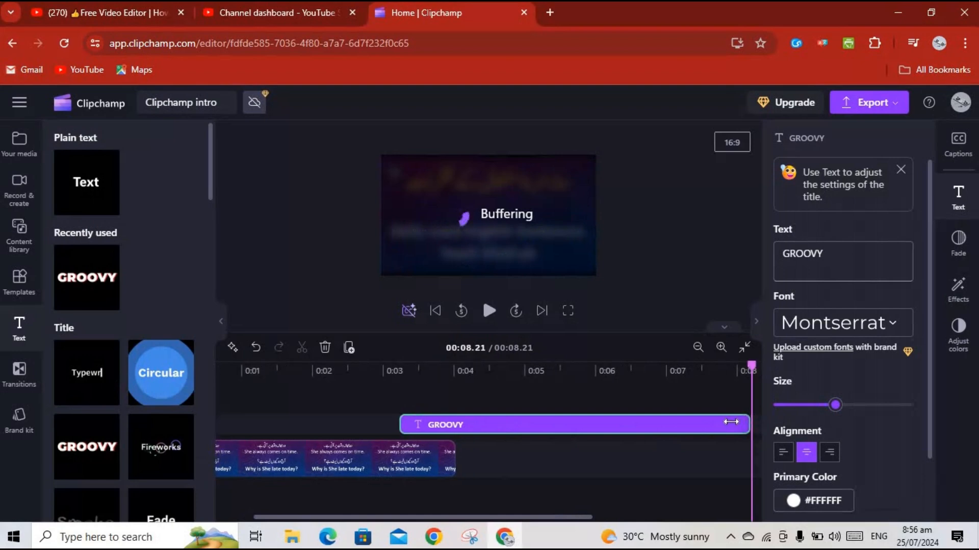
- Shorten the GROOVY title to about 0.7 seconds, starting at about 2.4 seconds, and place the playhead on it at 2.58 seconds
left_click_drag(732, 427, 436, 424)
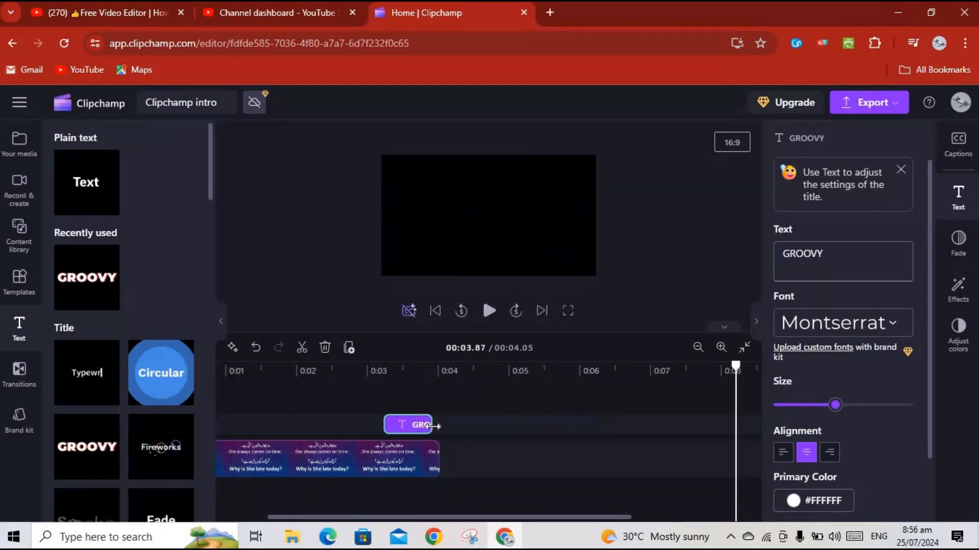
left_click_drag(373, 422, 313, 423)
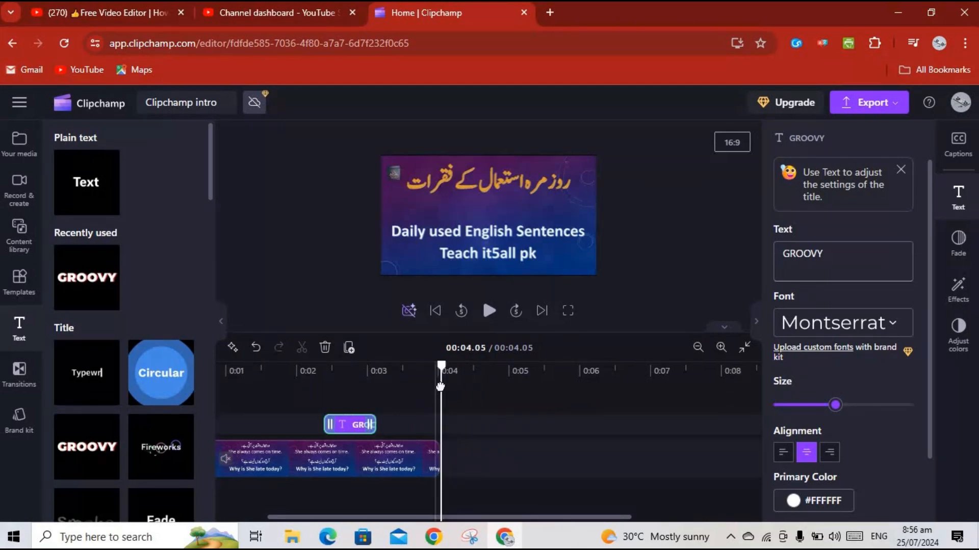
left_click_drag(409, 382, 336, 390)
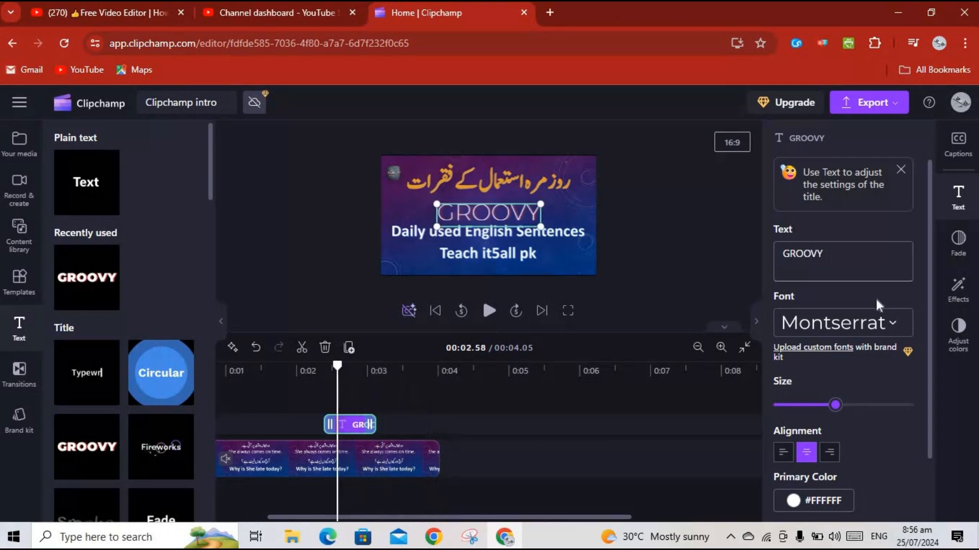
- Replace the title's GROOVY text with "Wellome"
left_click(832, 259)
key("BackSpace")
key("BackSpace")
key("BackSpace")
key("BackSpace")
key("BackSpace")
key("BackSpace")
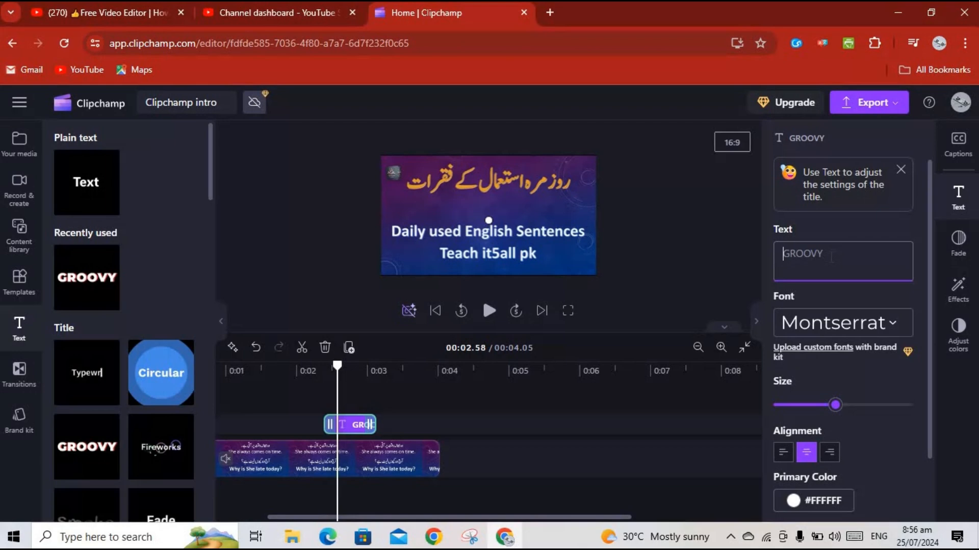
type("Wellome")
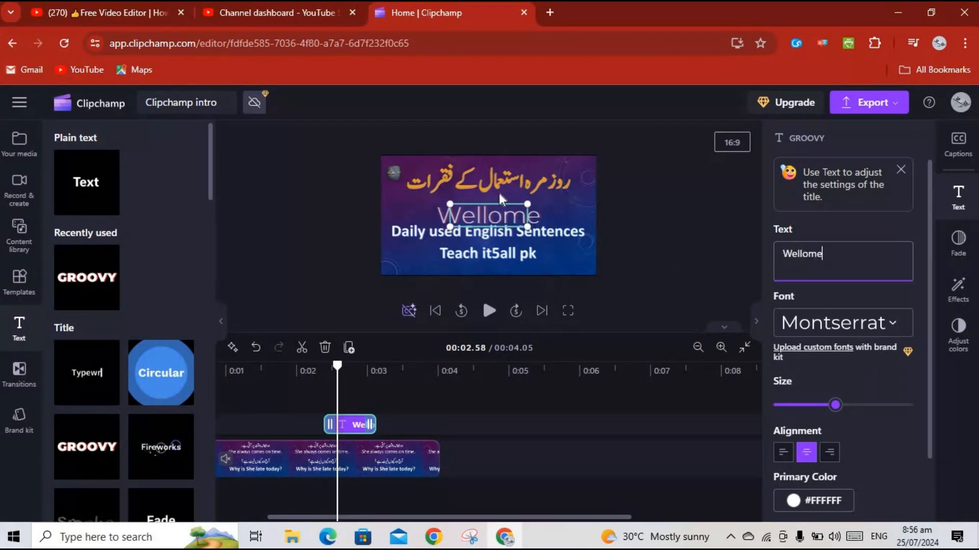
- Enlarge the Wellome title slightly in the preview and set its primary color to red #FE0101
left_click_drag(441, 198, 419, 192)
left_click_drag(492, 206, 485, 209)
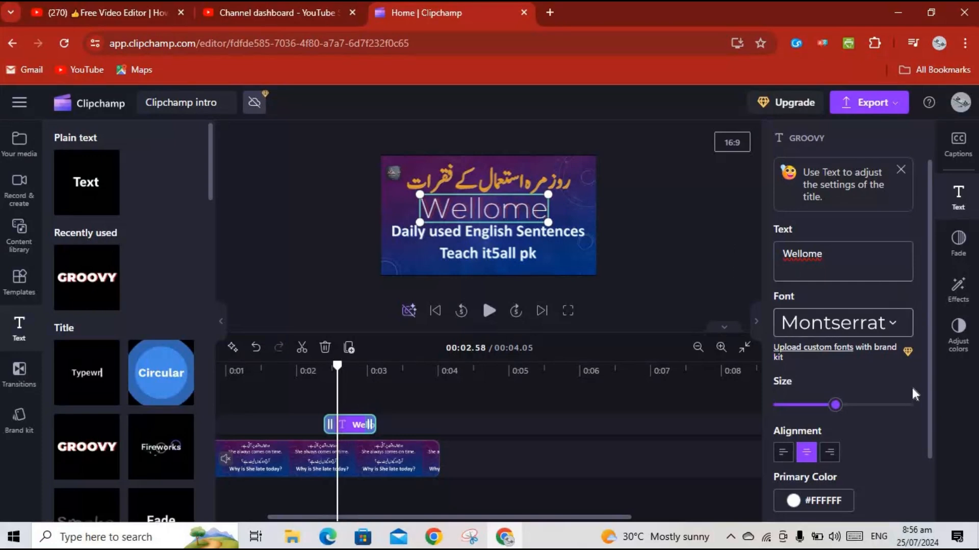
left_click_drag(929, 341, 936, 396)
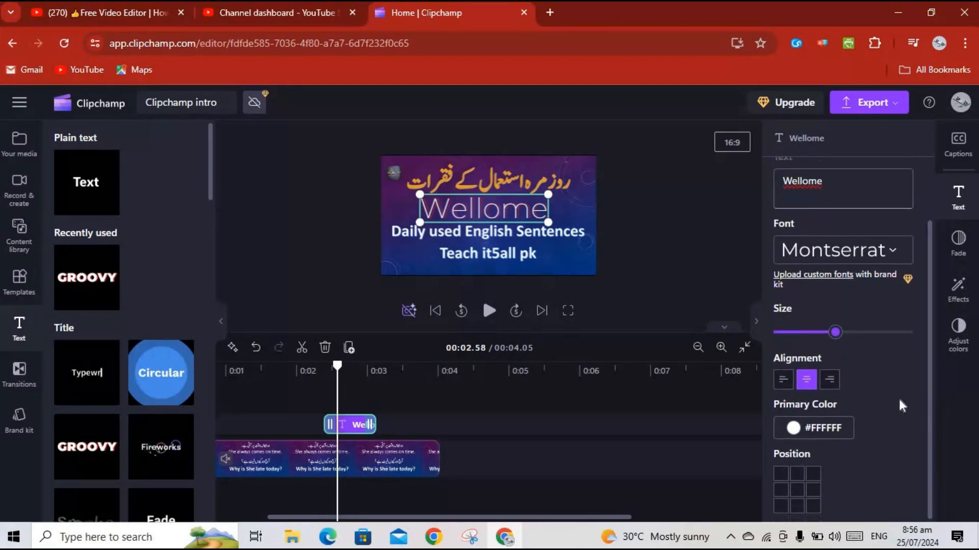
left_click(793, 430)
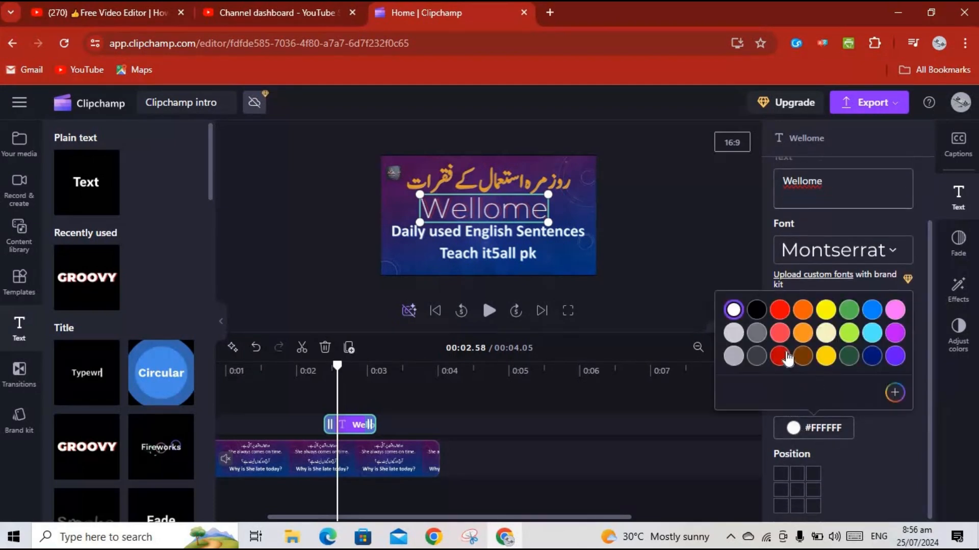
left_click(780, 310)
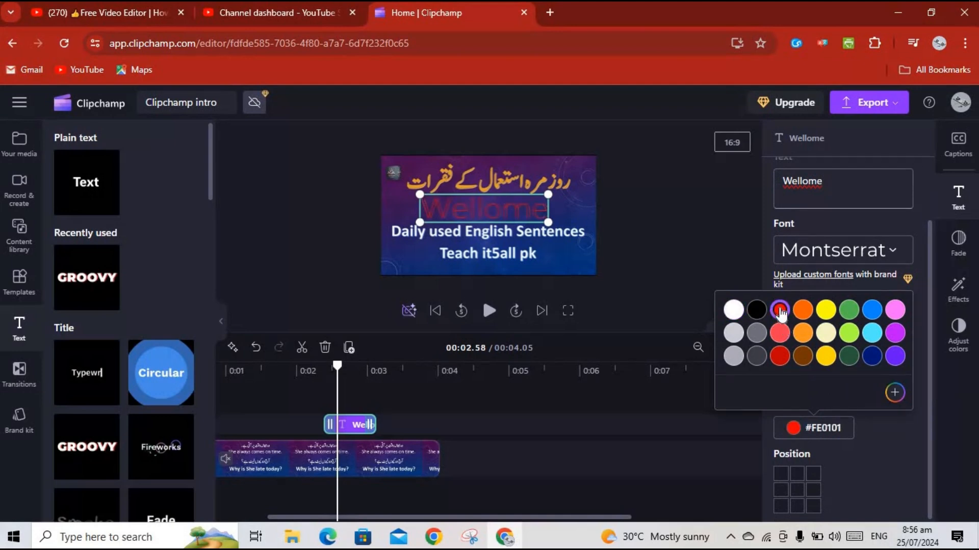
left_click(754, 250)
left_click(500, 213)
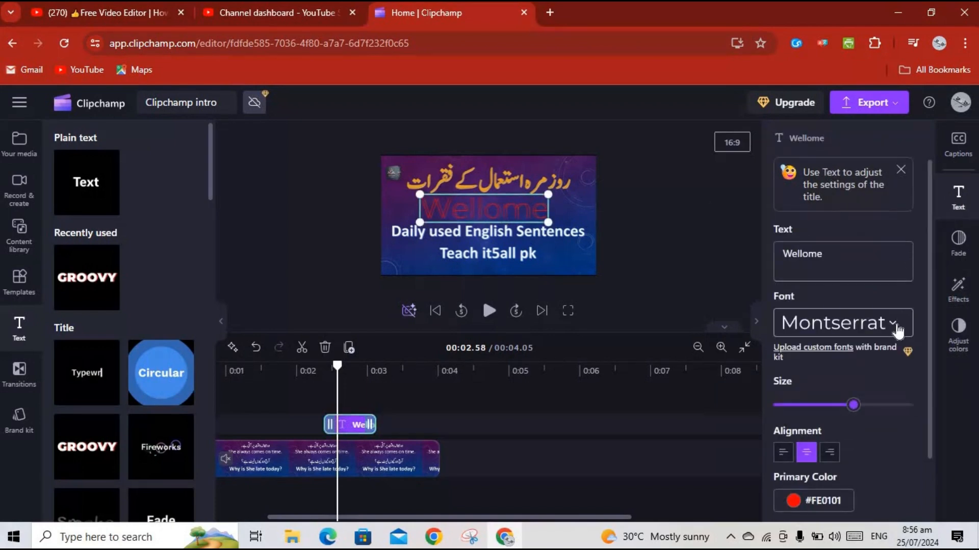
- Change the Wellome title's font to Luckiest Guy
left_click(897, 330)
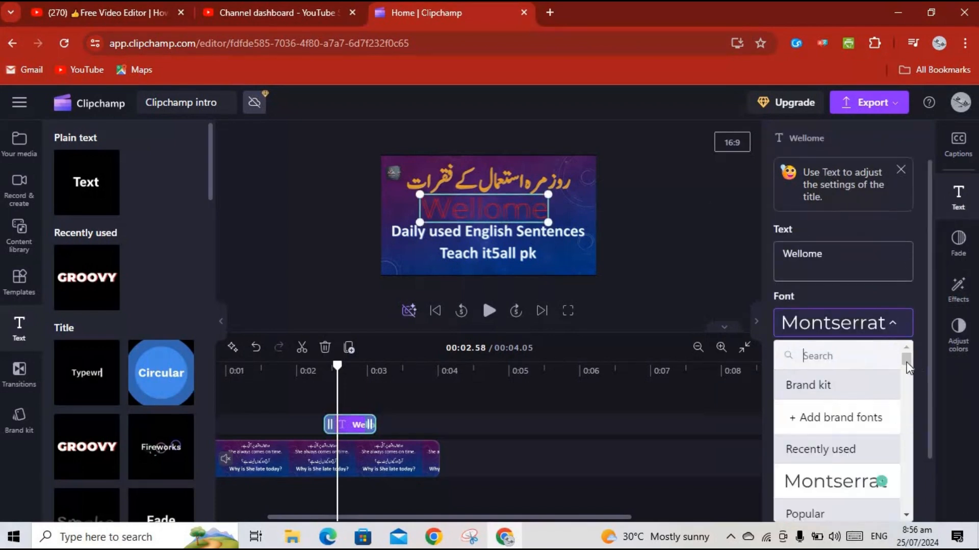
scroll(905, 368, "down", 5)
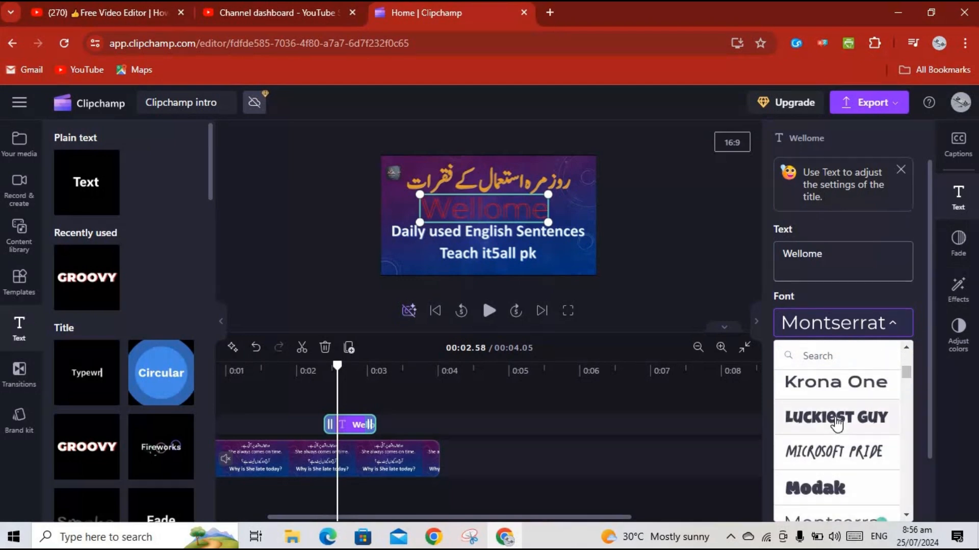
left_click(836, 420)
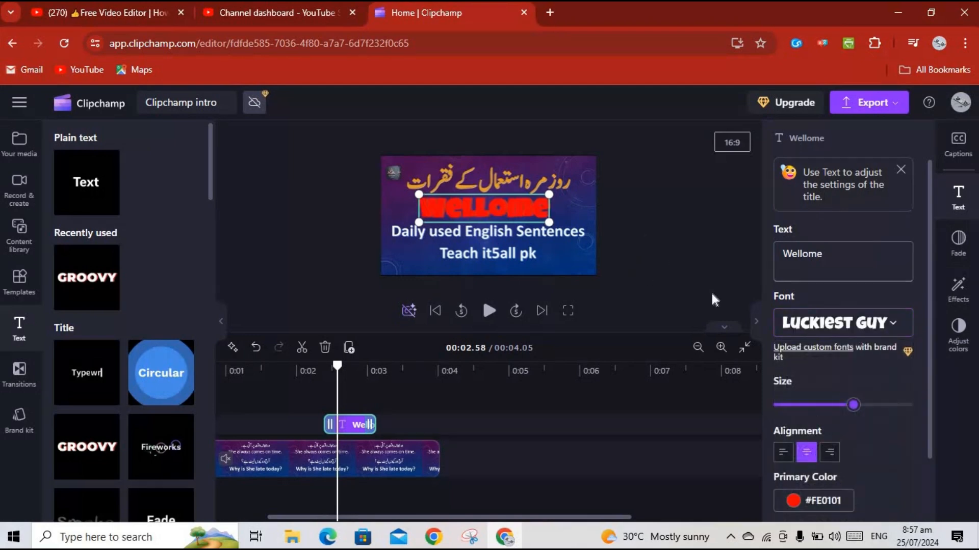
- Try the left, right and center alignments and the top-row and center position presets on the Wellome title
scroll(926, 323, "down", 3)
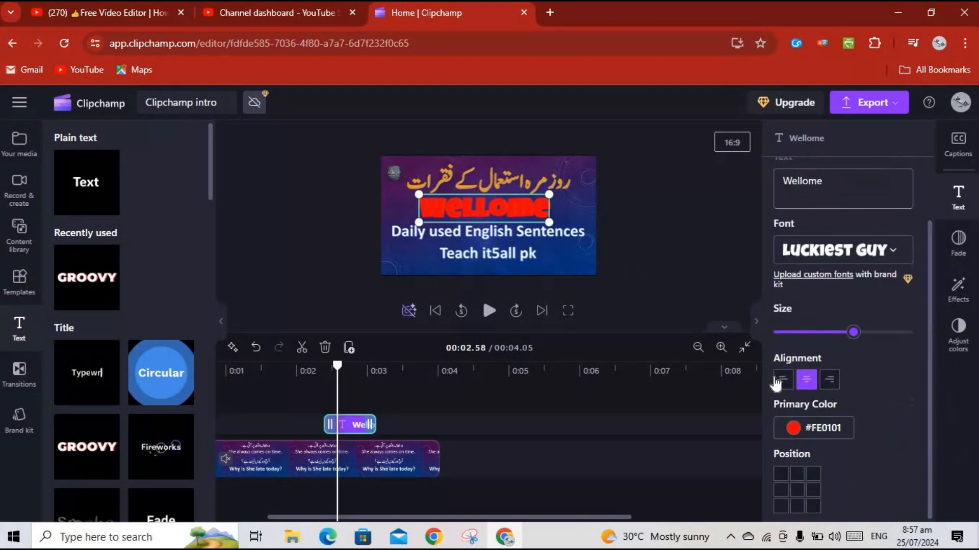
left_click(783, 380)
left_click(830, 381)
left_click(807, 384)
left_click(782, 472)
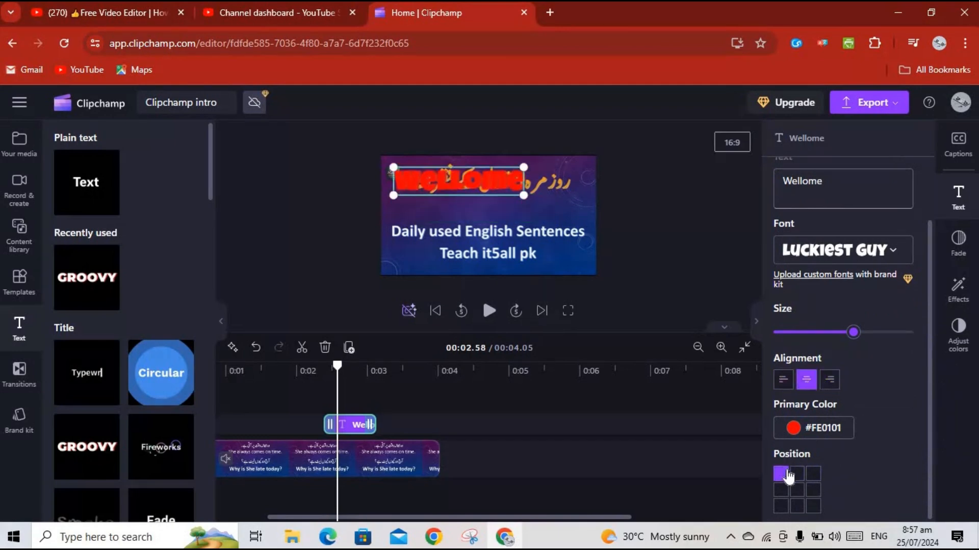
left_click(800, 474)
left_click(814, 475)
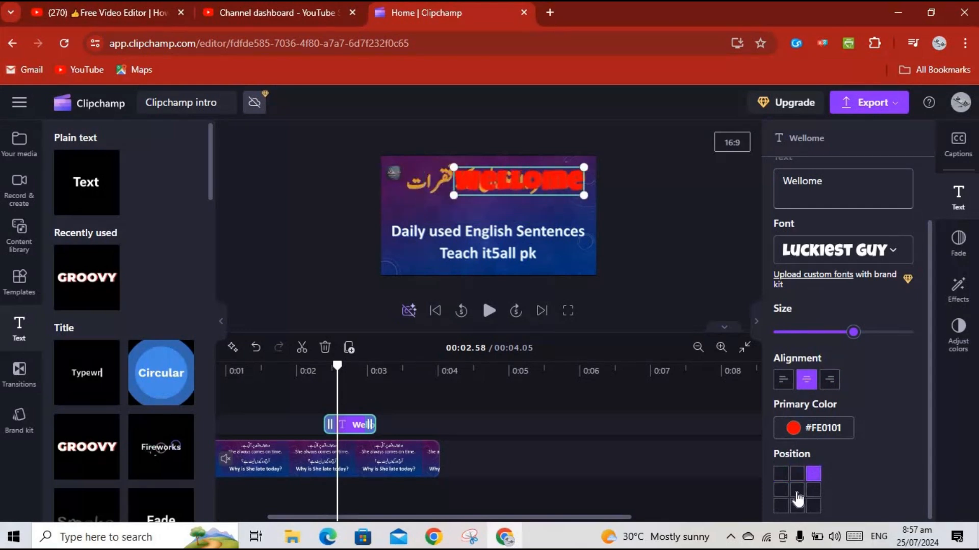
left_click(797, 490)
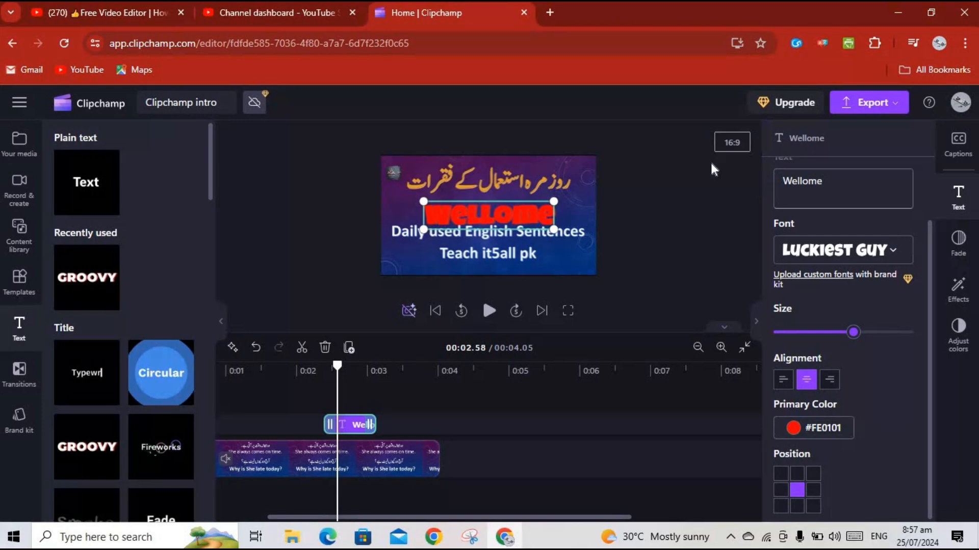
- Move the Wellome title to the lower-left corner of the video frame and scale it down to fit inside
left_click_drag(481, 212, 427, 263)
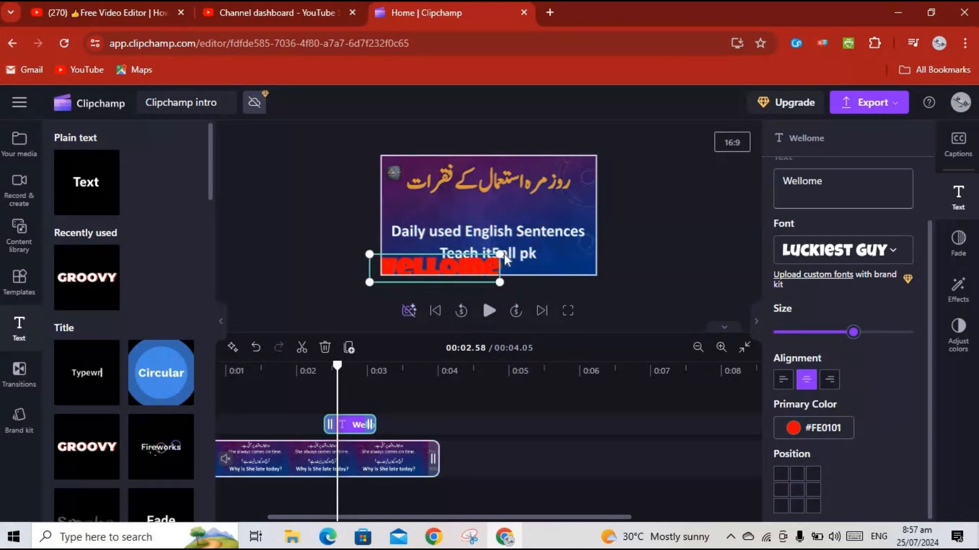
left_click_drag(500, 254, 442, 264)
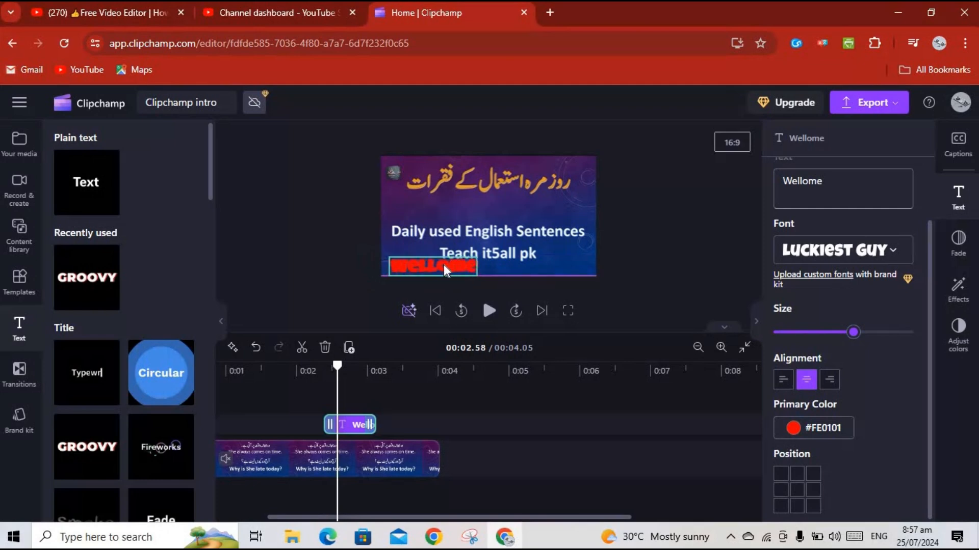
- Play the video to its end, then return the playhead to about 0.5 seconds
left_click(488, 312)
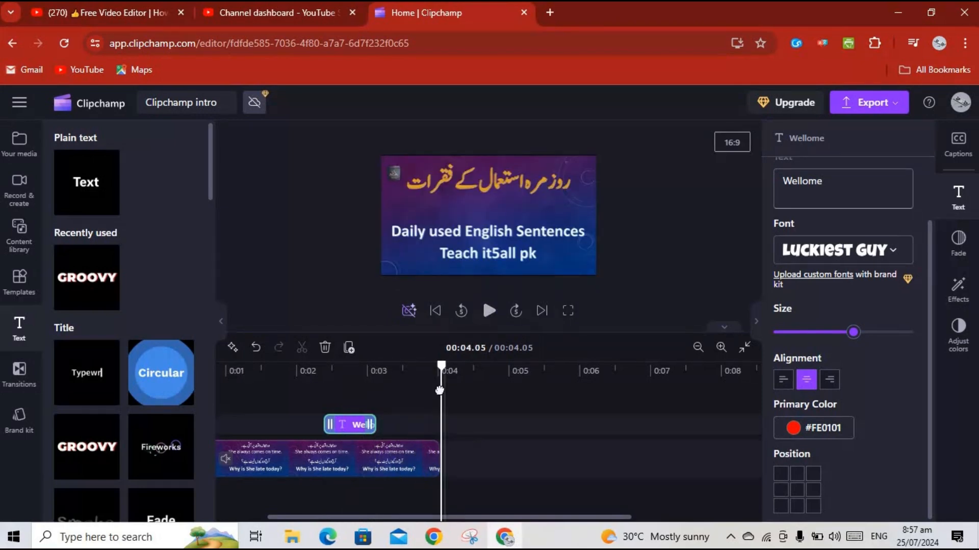
left_click_drag(321, 374, 193, 376)
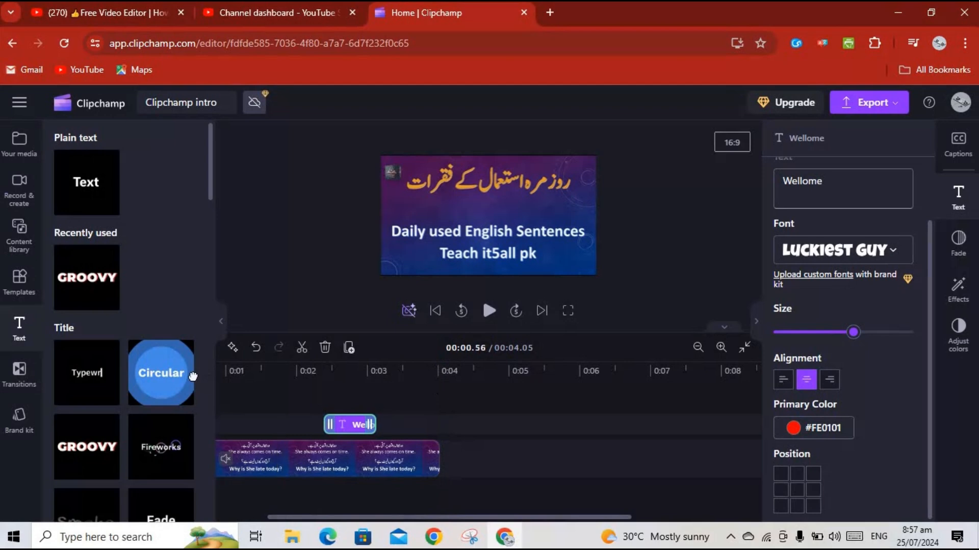
scroll(360, 504, "left", 3)
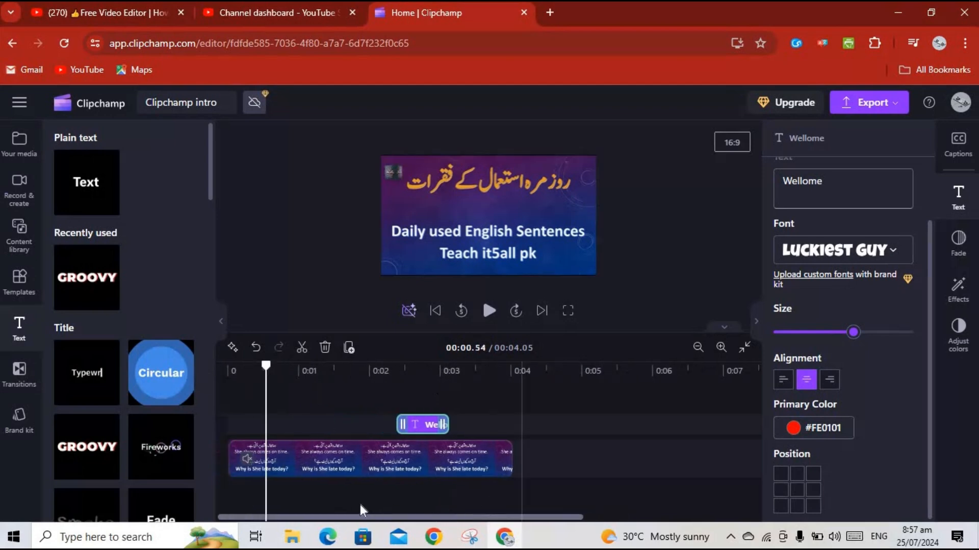
- Try to apply the Beams transition to the video clip and play the video from the start until 3.50 seconds
left_click(26, 381)
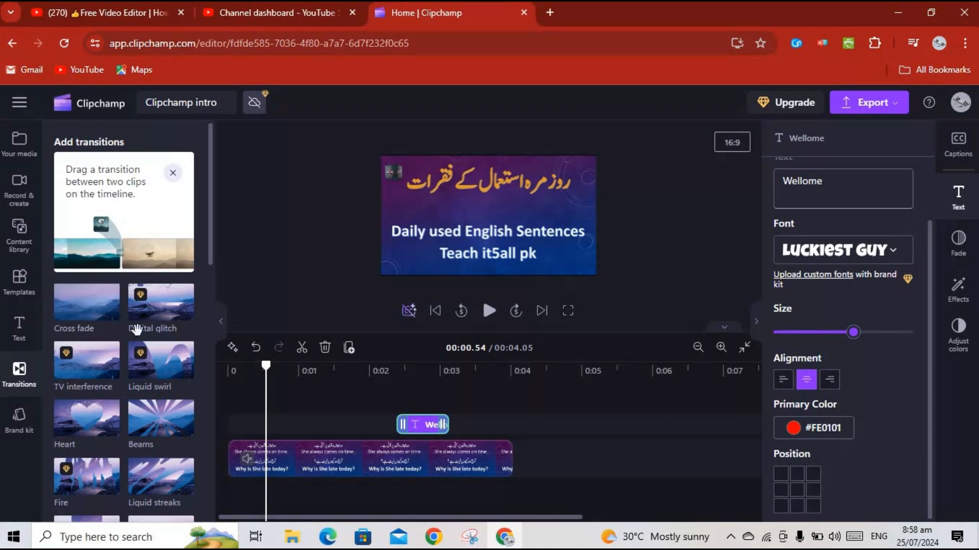
left_click_drag(160, 420, 295, 429)
left_click_drag(161, 418, 302, 470)
left_click_drag(246, 397, 229, 396)
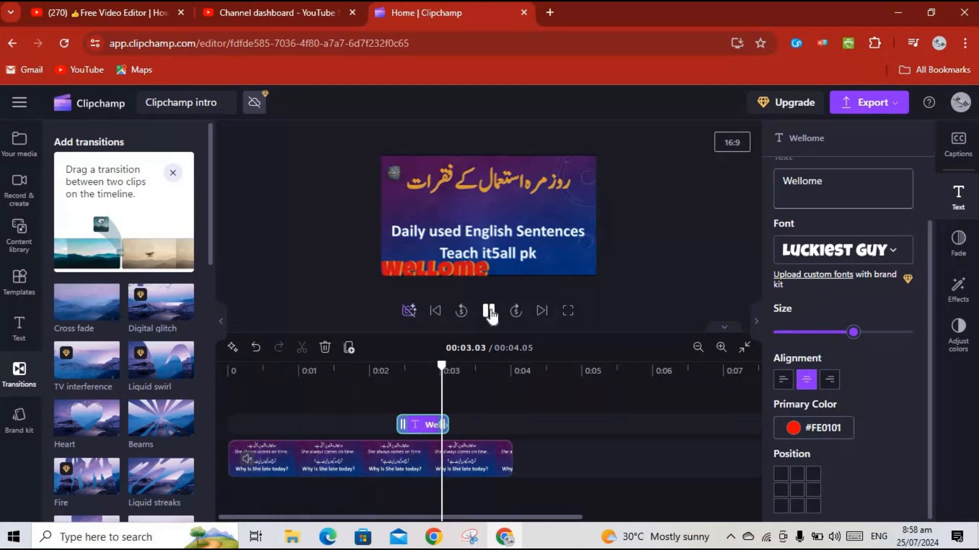
left_click(489, 311)
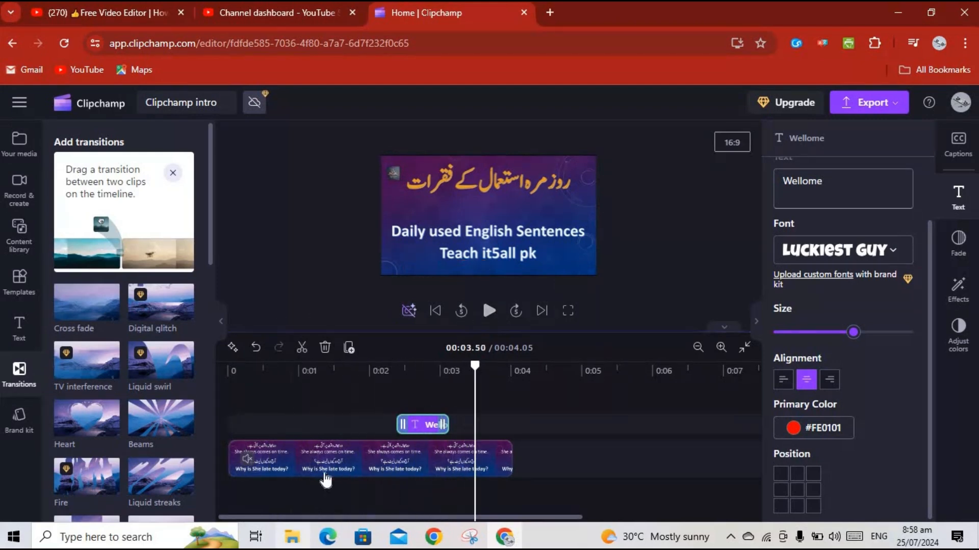
- Try the Beams transition again on the selected video clip and play from 0.15 until 3.96 seconds
left_click(304, 458)
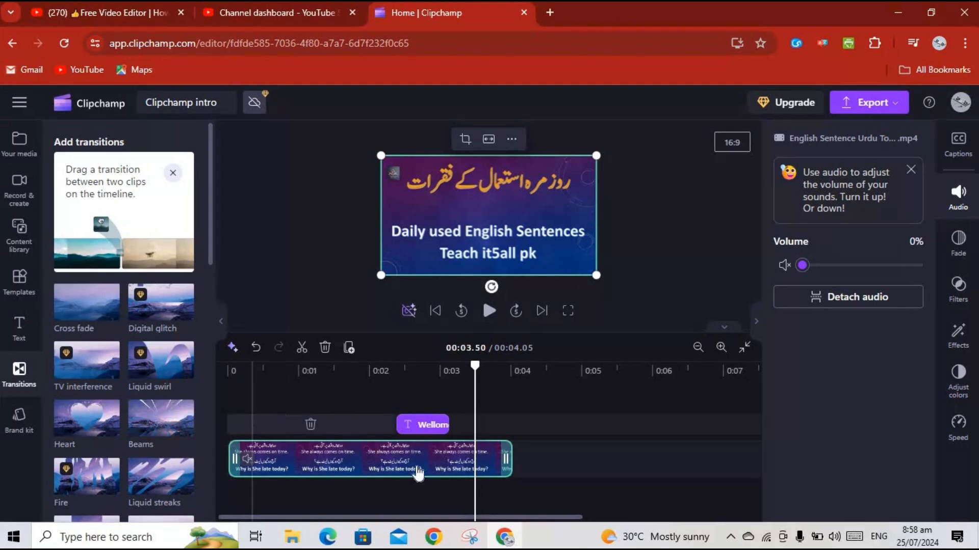
left_click_drag(162, 423, 297, 472)
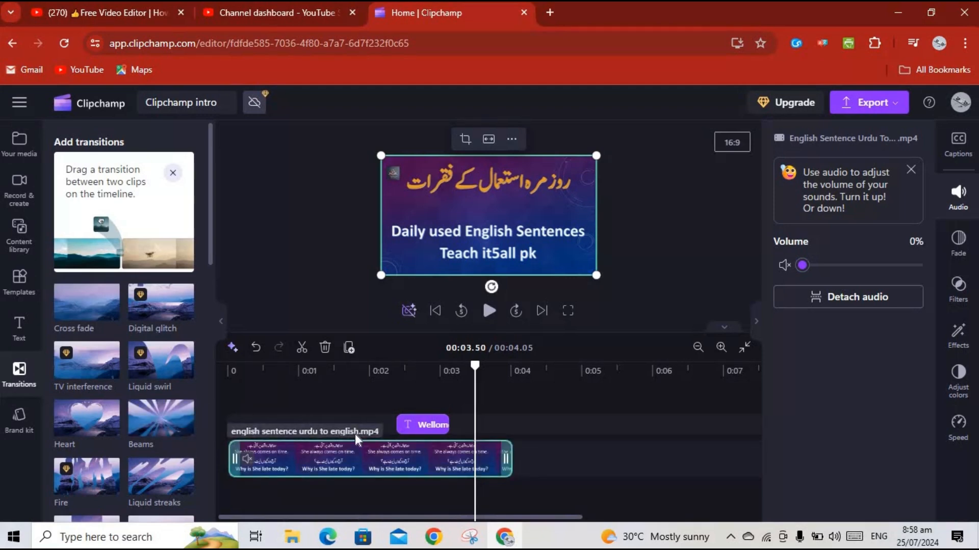
left_click_drag(387, 391, 238, 390)
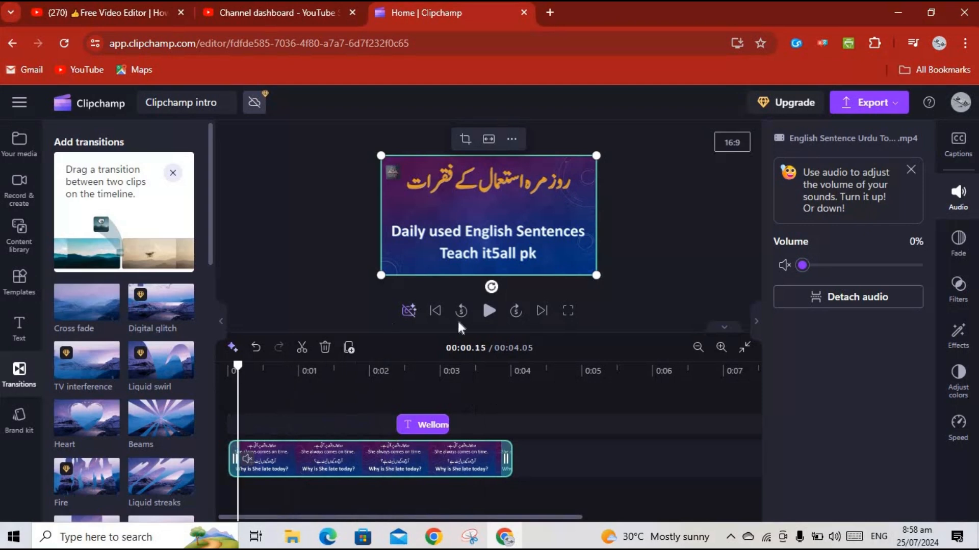
left_click(488, 312)
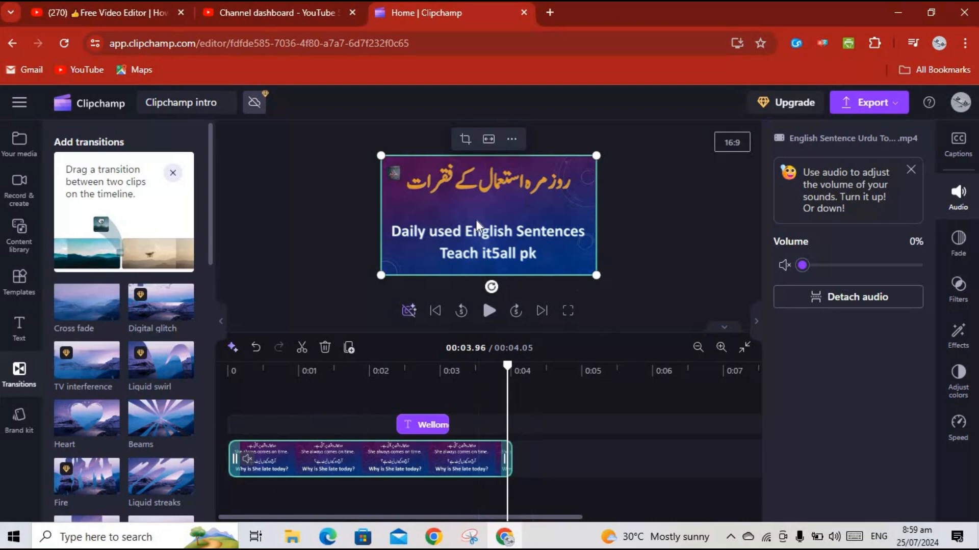
- Look through the brand kit's options for logos and colors, and dismiss the audio tip
left_click(14, 428)
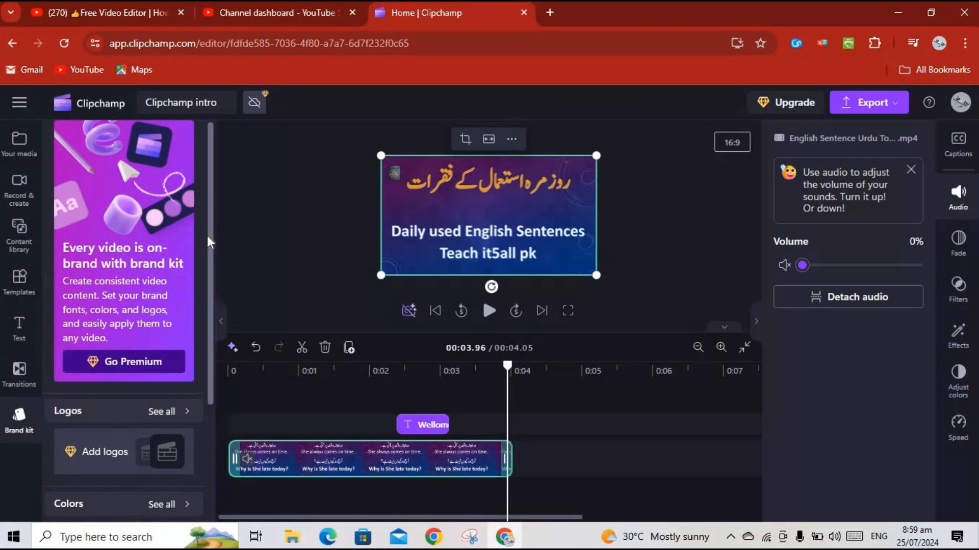
left_click_drag(208, 237, 213, 397)
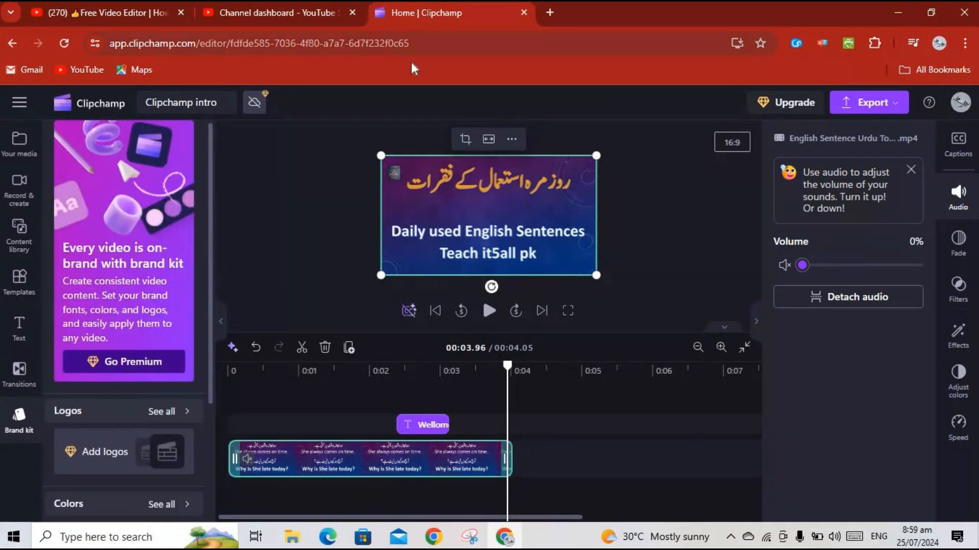
left_click(910, 171)
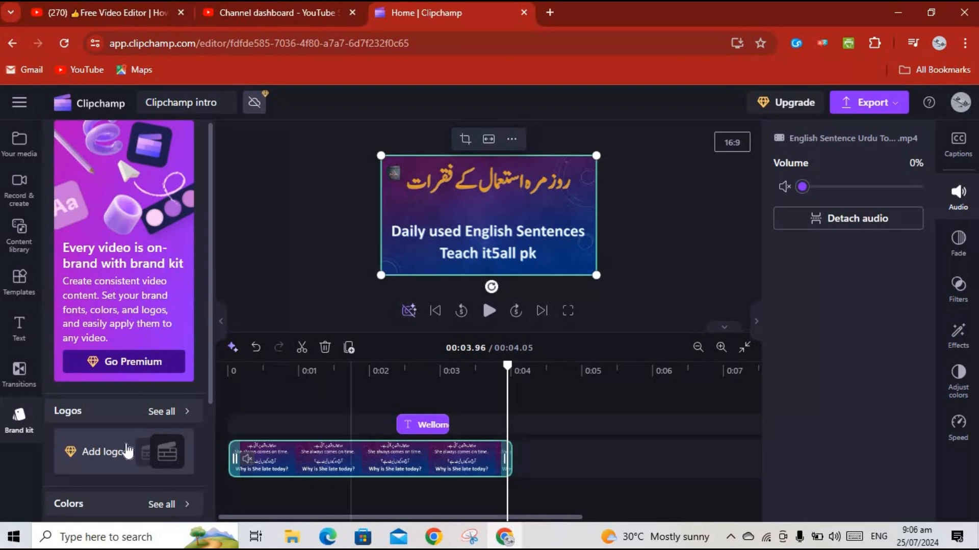
- Open the AI transcription settings for autocaptions and look through the available project languages
left_click(958, 148)
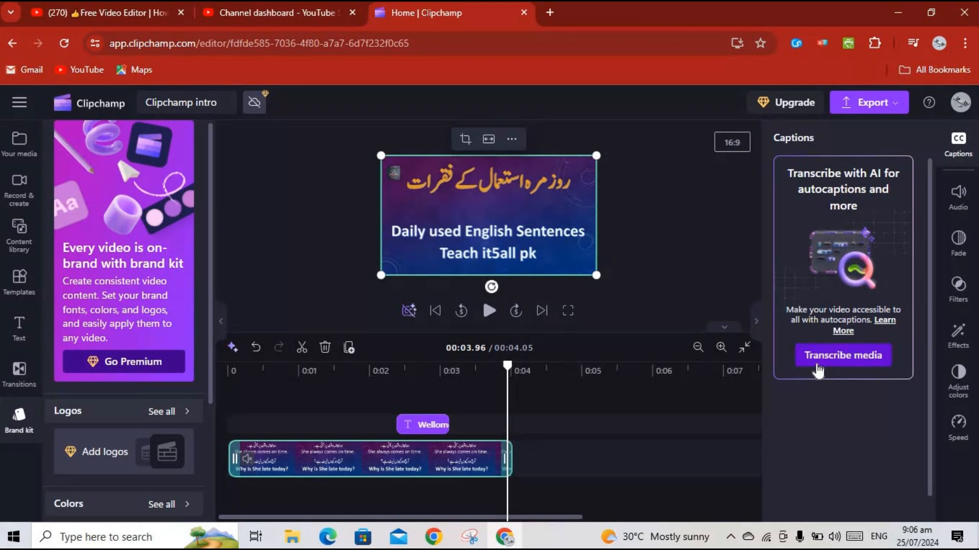
left_click(852, 356)
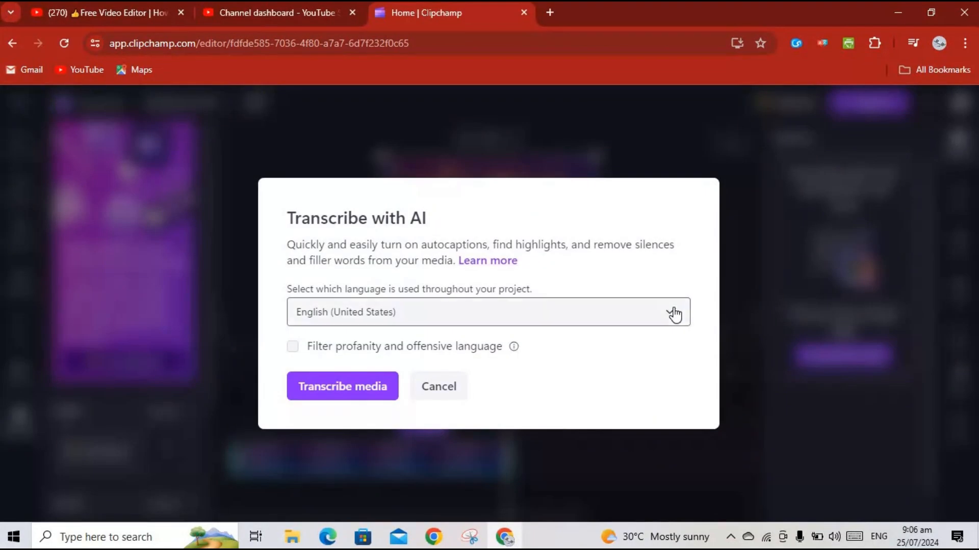
left_click(674, 314)
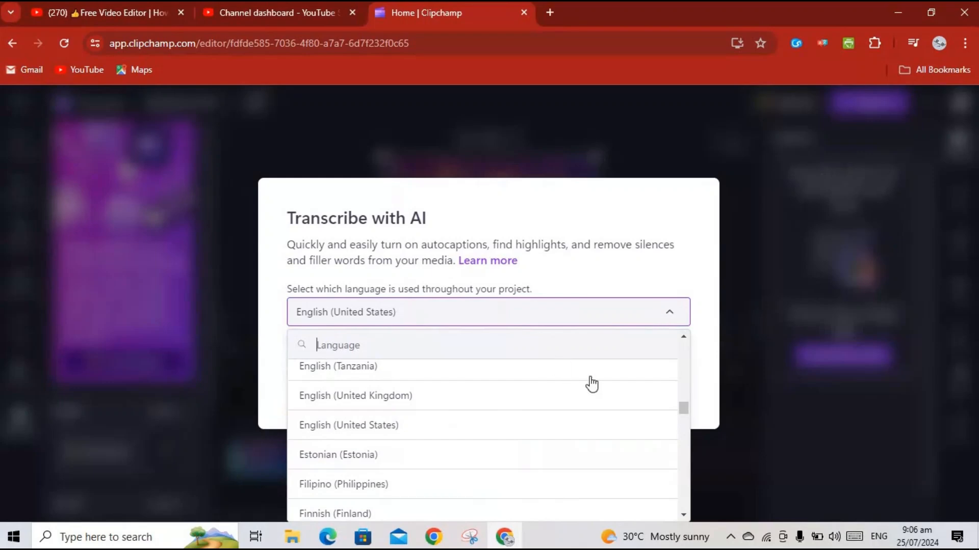
left_click_drag(683, 408, 684, 451)
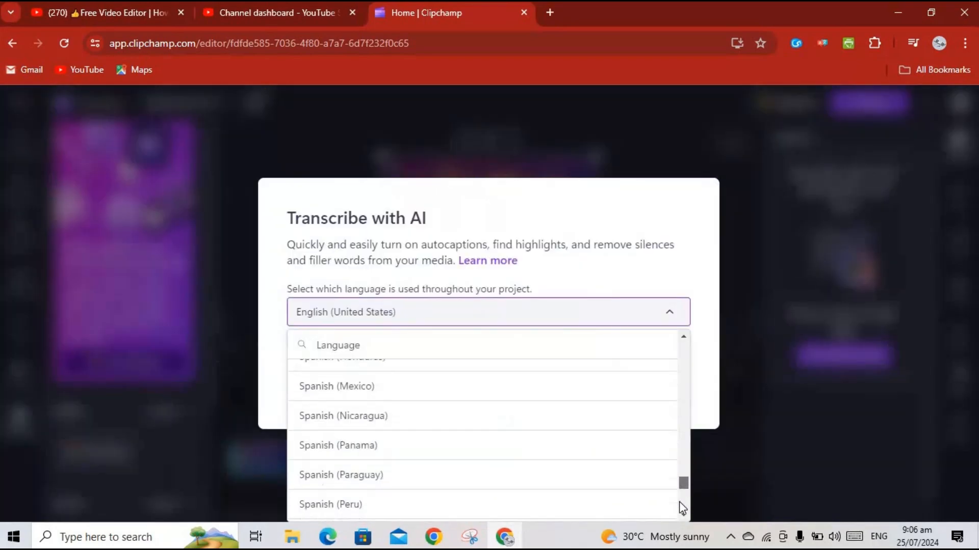
scroll(679, 501, "down", 5)
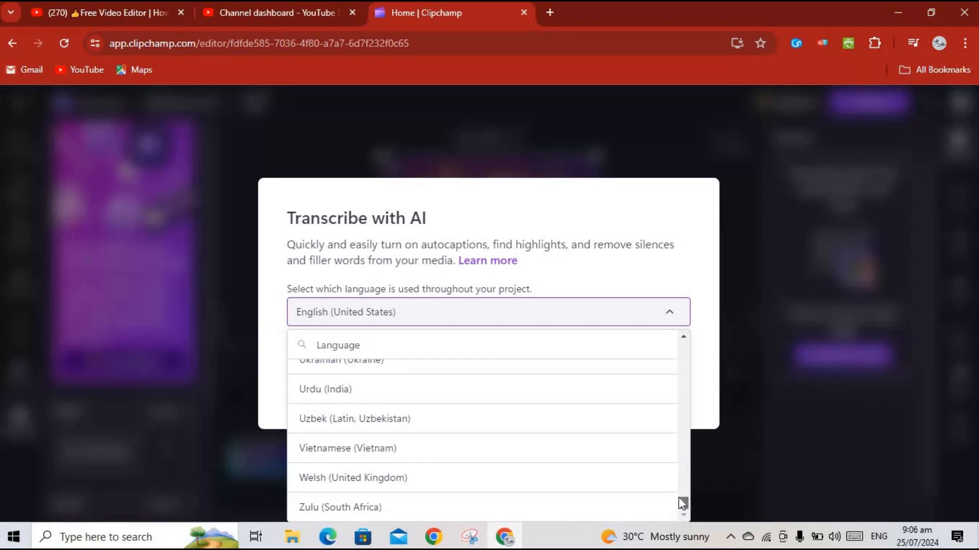
scroll(678, 497, "up", 1)
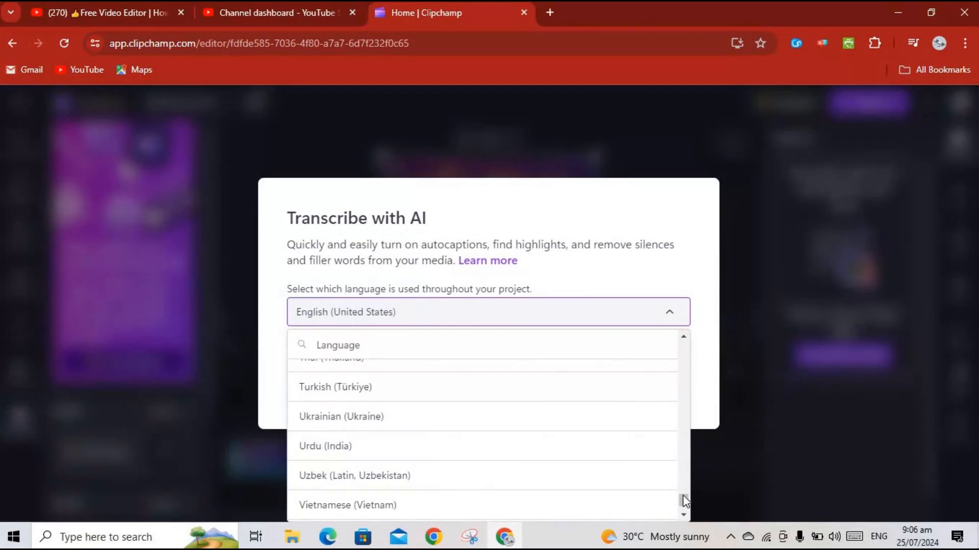
left_click_drag(683, 495, 684, 510)
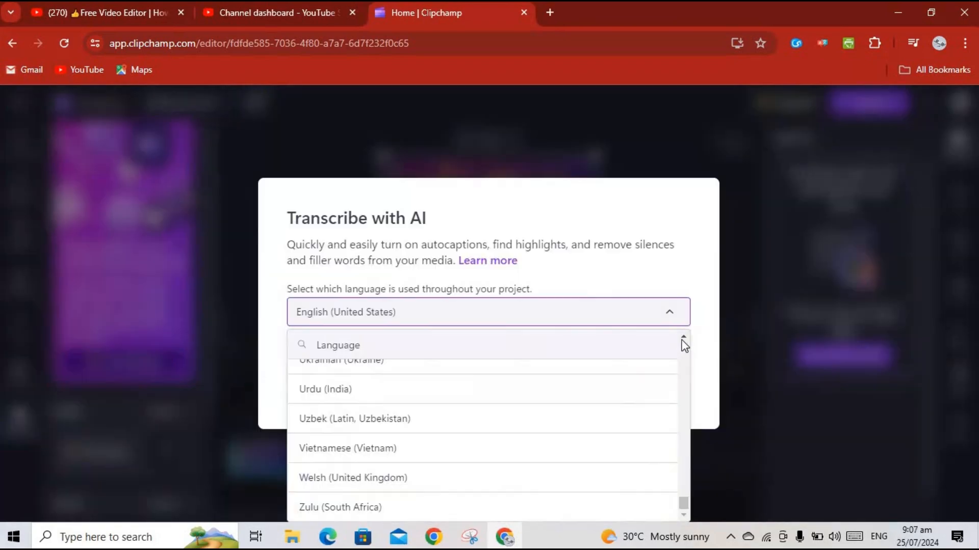
left_click(683, 337)
left_click(683, 337)
left_click(683, 337)
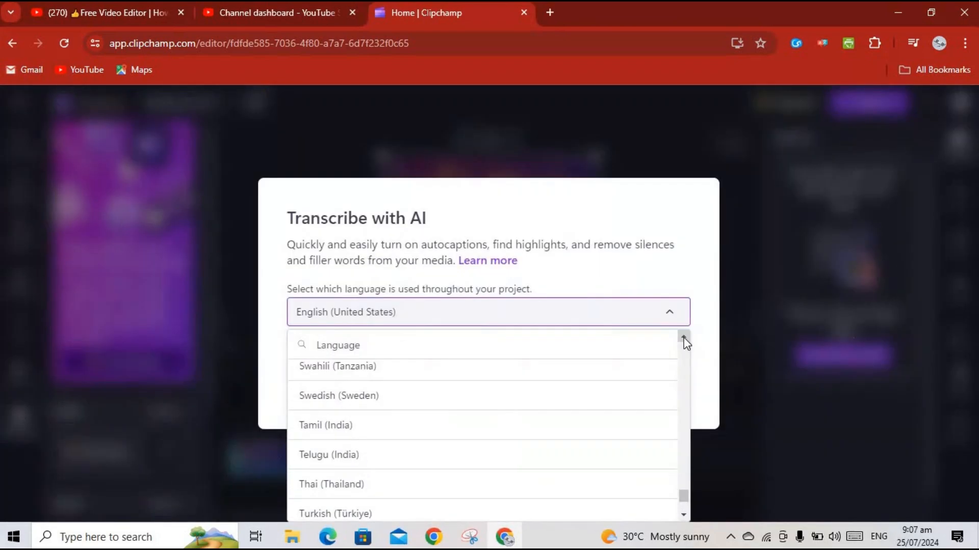
left_click(684, 337)
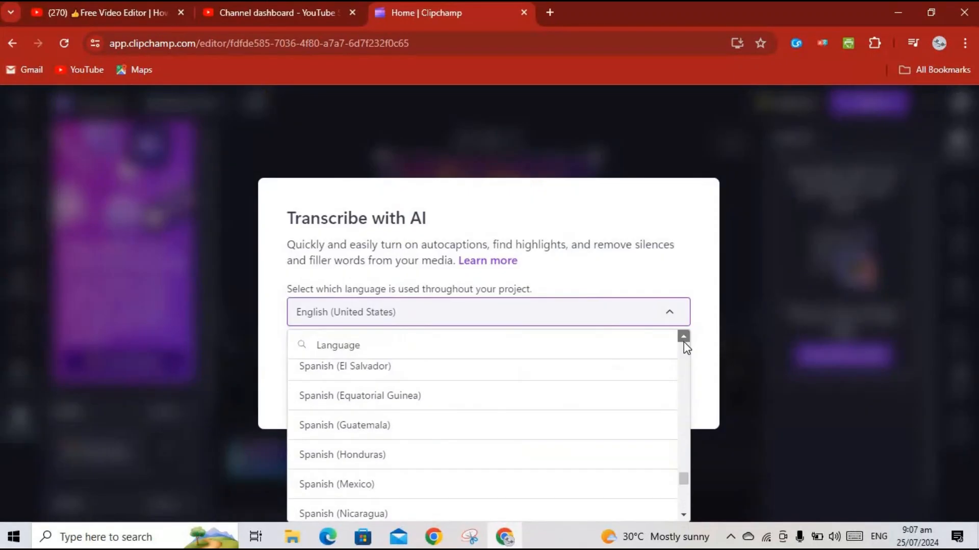
left_click(684, 337)
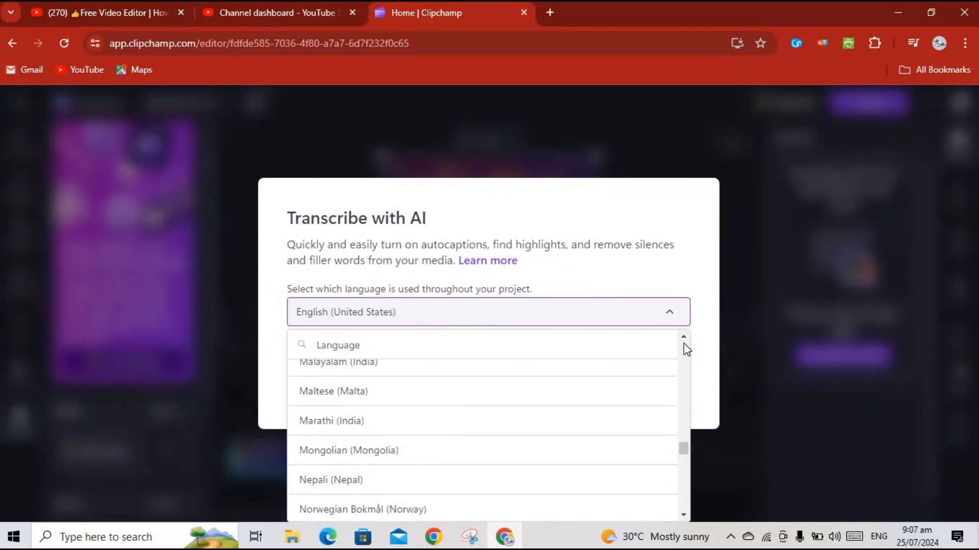
left_click(683, 337)
left_click(684, 338)
left_click(683, 344)
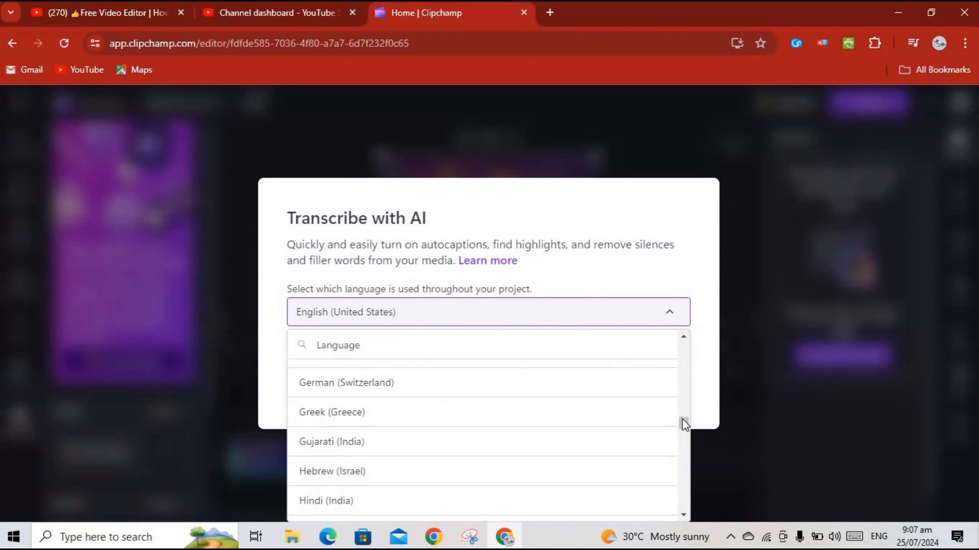
- Transcribe the media with Urdu (India) as the language, and toggle Hide captions in video on and back off
left_click_drag(683, 423, 687, 456)
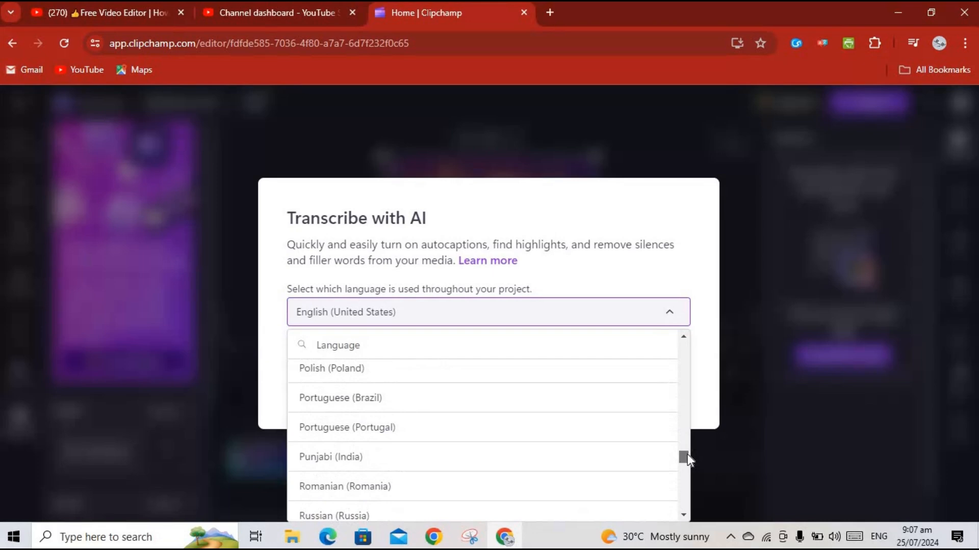
scroll(687, 453, "up", 5)
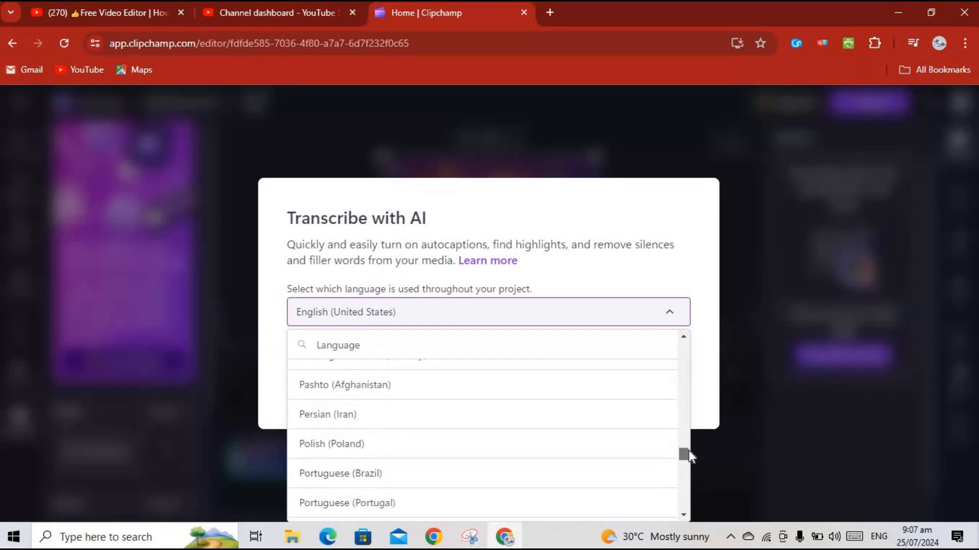
scroll(687, 451, "down", 2)
left_click_drag(686, 452, 695, 506)
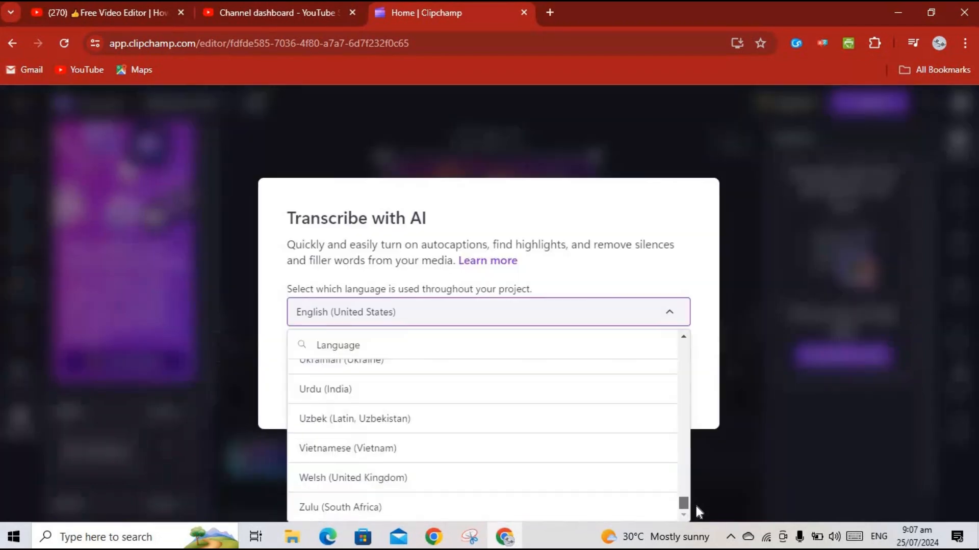
left_click(322, 396)
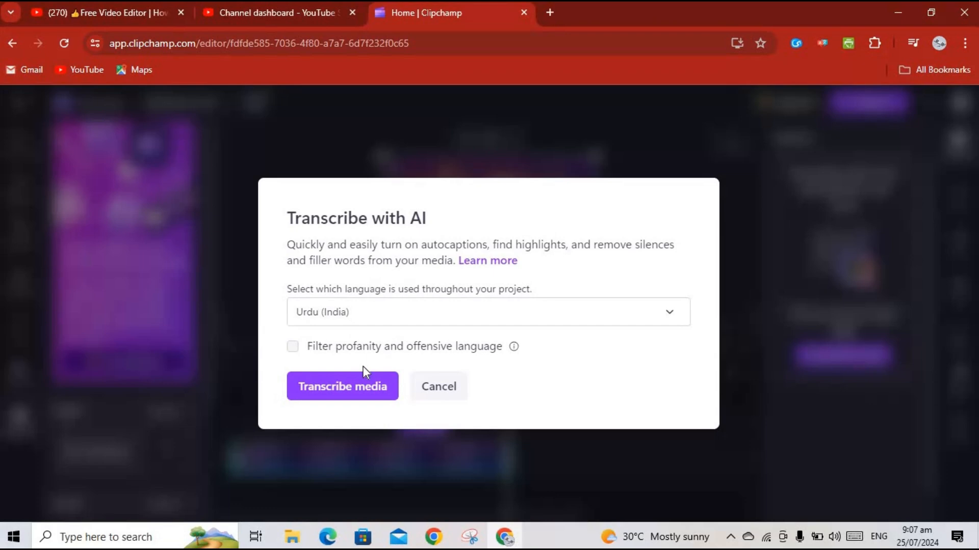
left_click(329, 388)
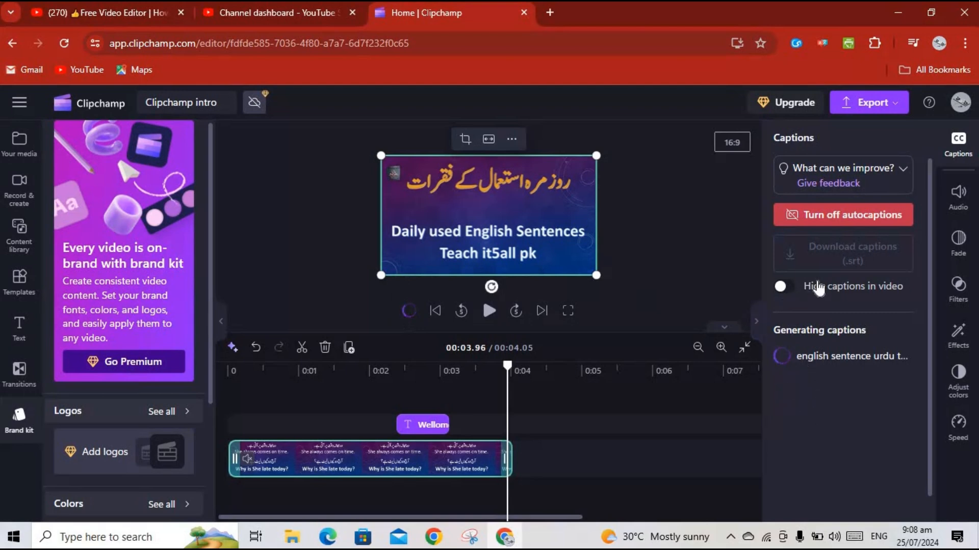
left_click(880, 287)
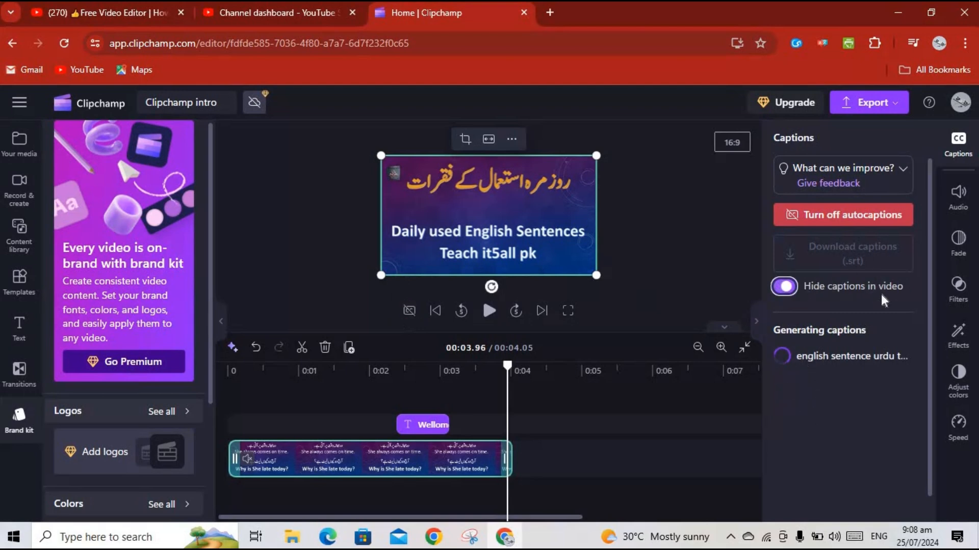
left_click(780, 287)
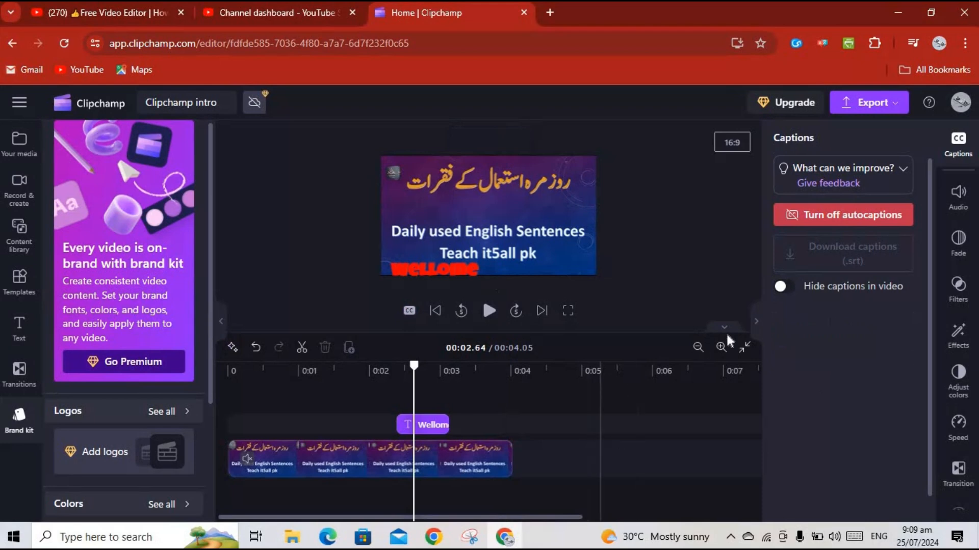
- Set the video clip's volume to 145% and play from 2.64 seconds to the end
left_click(958, 197)
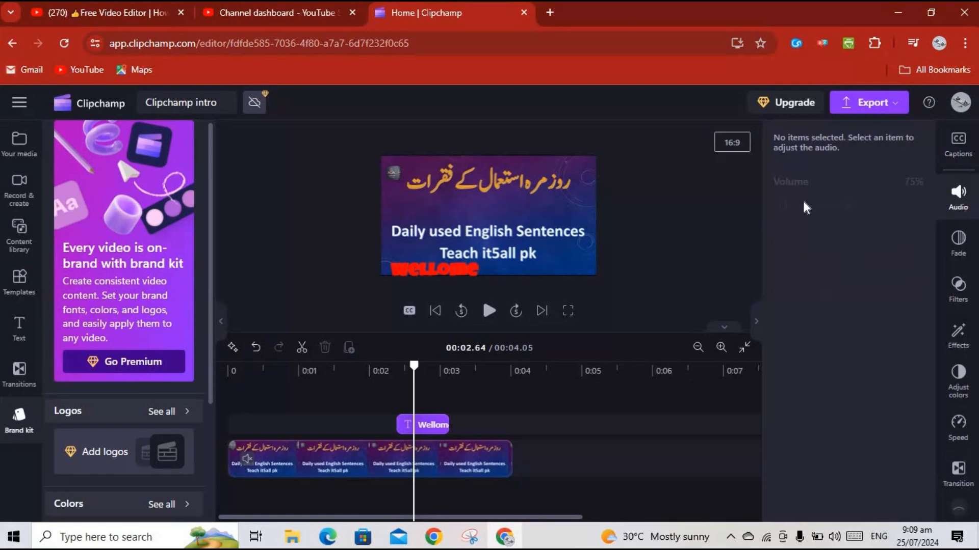
left_click(448, 473)
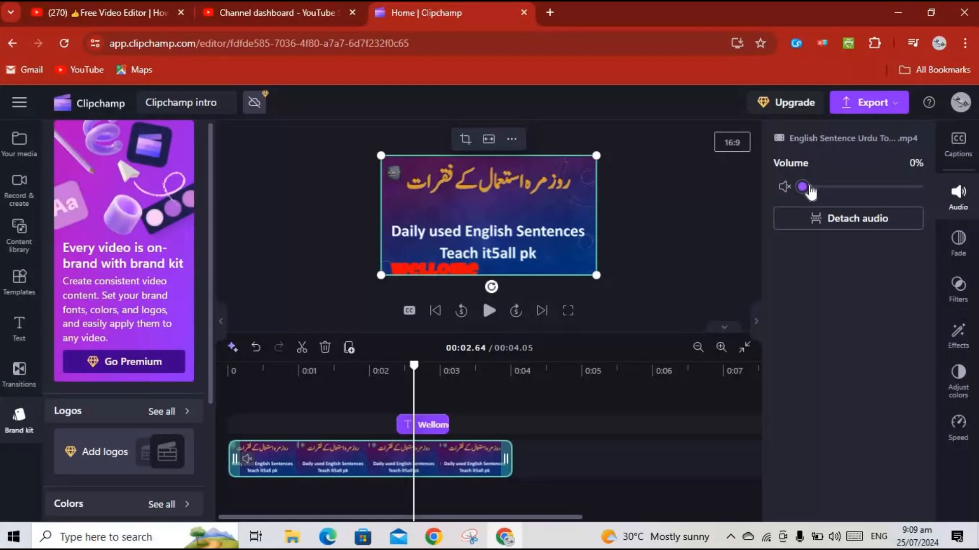
left_click(843, 193)
left_click_drag(843, 192, 861, 193)
left_click(888, 187)
left_click(485, 313)
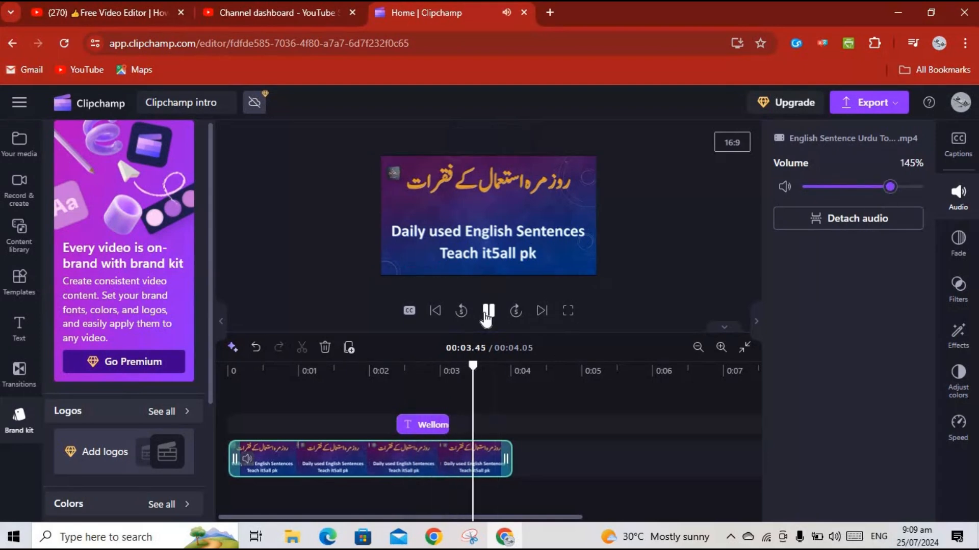
- Raise the video clip's volume to 192%, preview it from 1.13 until 3.91 seconds, and start detaching its audio
left_click_drag(516, 409, 379, 390)
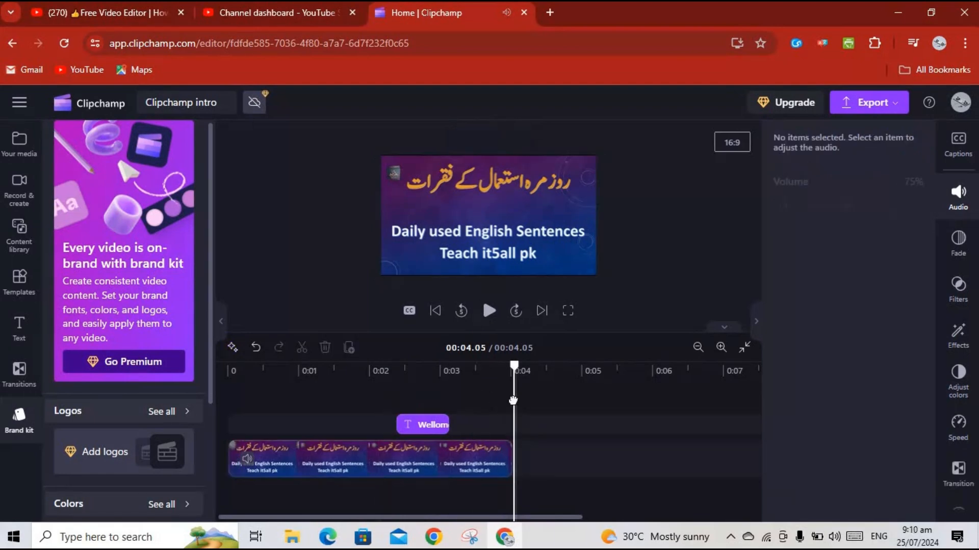
left_click_drag(322, 339, 307, 346)
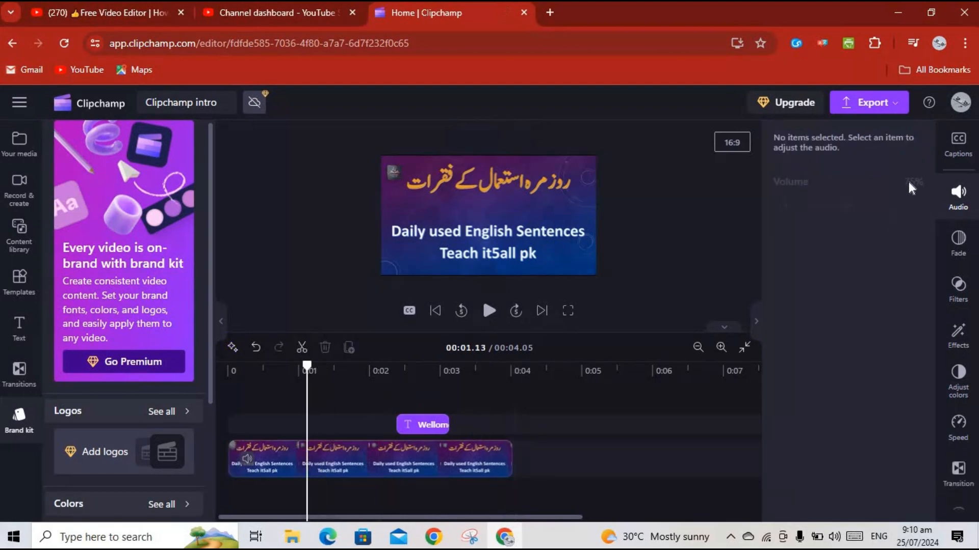
left_click(483, 476)
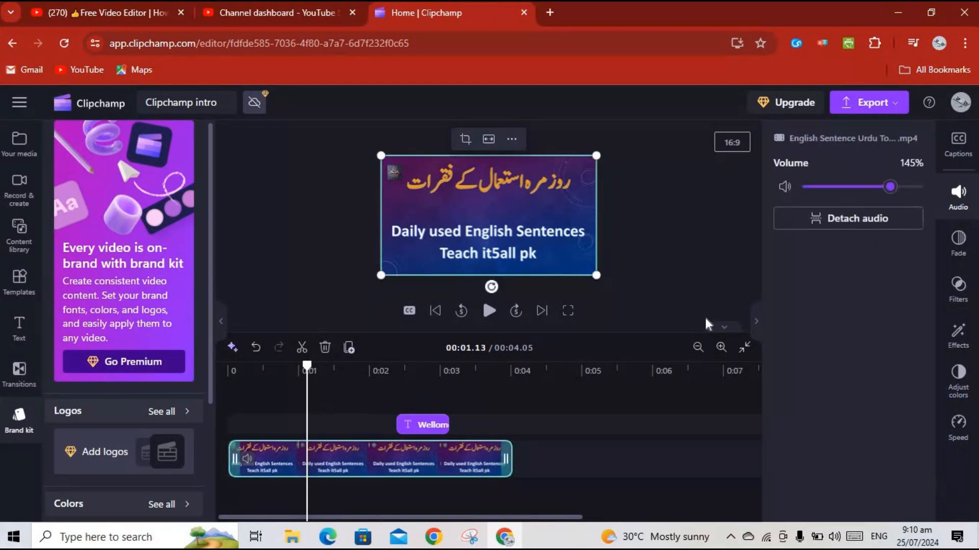
left_click(917, 188)
left_click(489, 312)
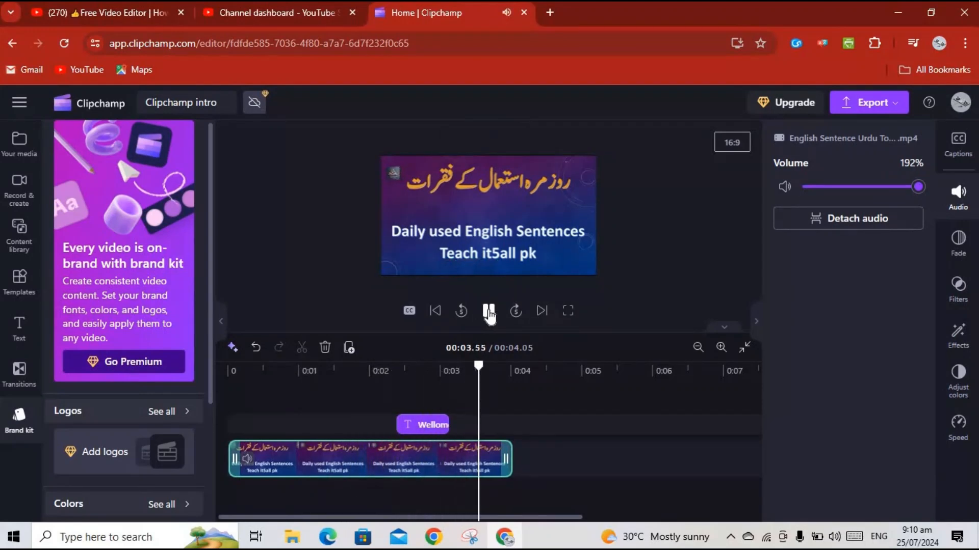
left_click(488, 312)
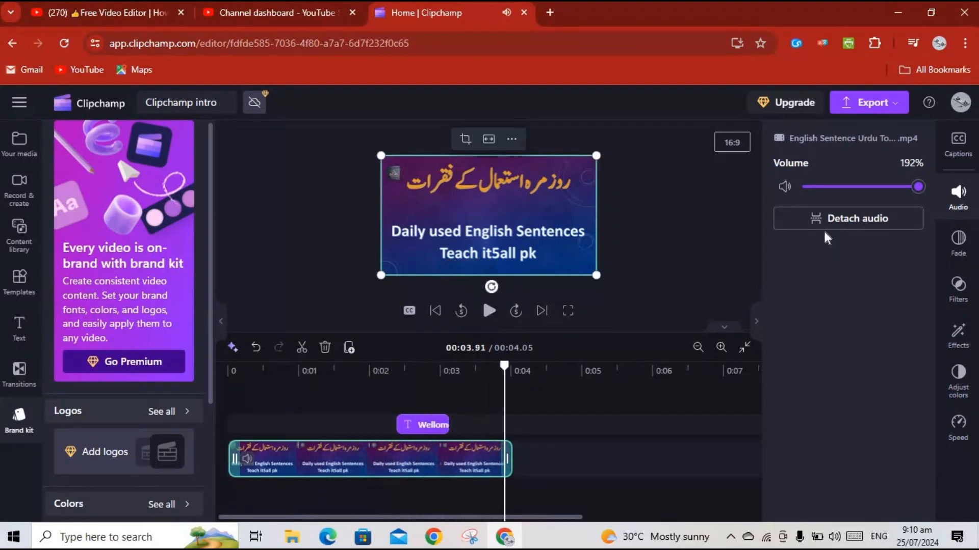
left_click(859, 227)
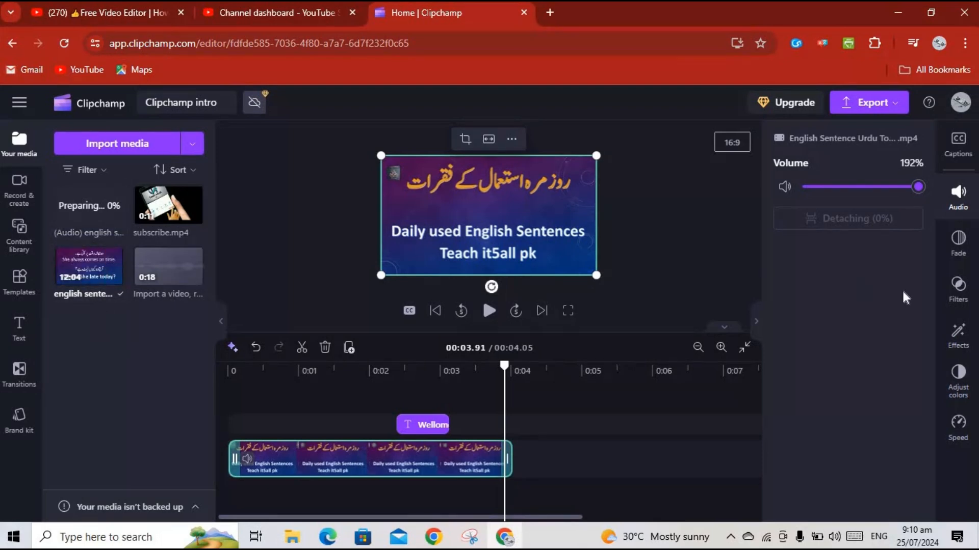
- Set the video clip's fade in to 0.2 seconds and look through the filters available for it
left_click(963, 245)
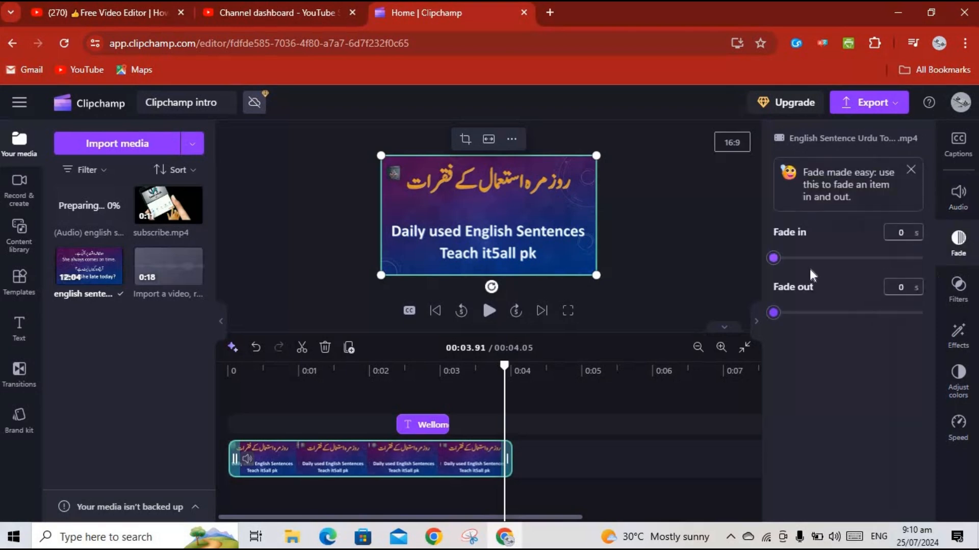
left_click_drag(777, 264, 794, 265)
mouse_move(777, 319)
left_mouse_down()
mouse_move(796, 320)
mouse_move(773, 327)
left_mouse_up()
mouse_move(789, 258)
left_mouse_down()
mouse_move(808, 258)
mouse_move(789, 258)
left_mouse_up()
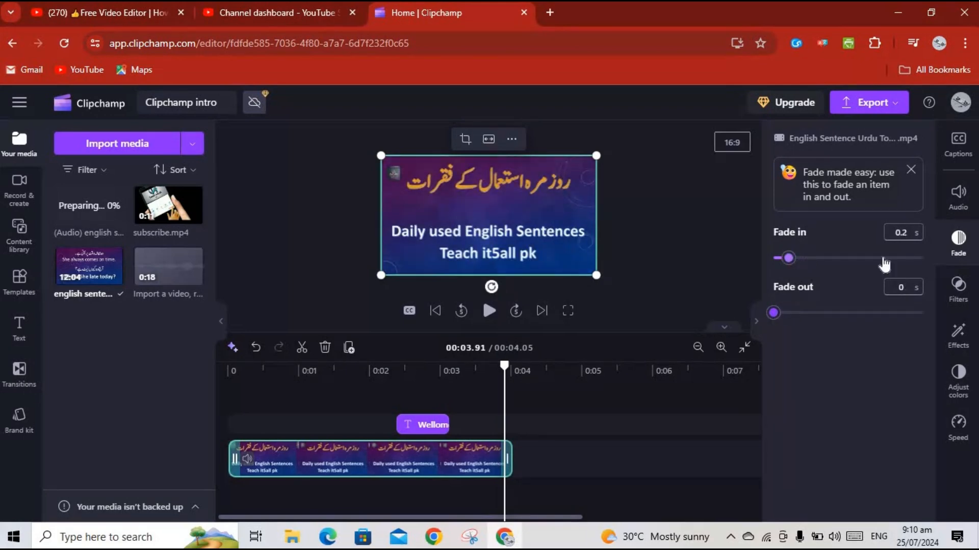
left_click(958, 293)
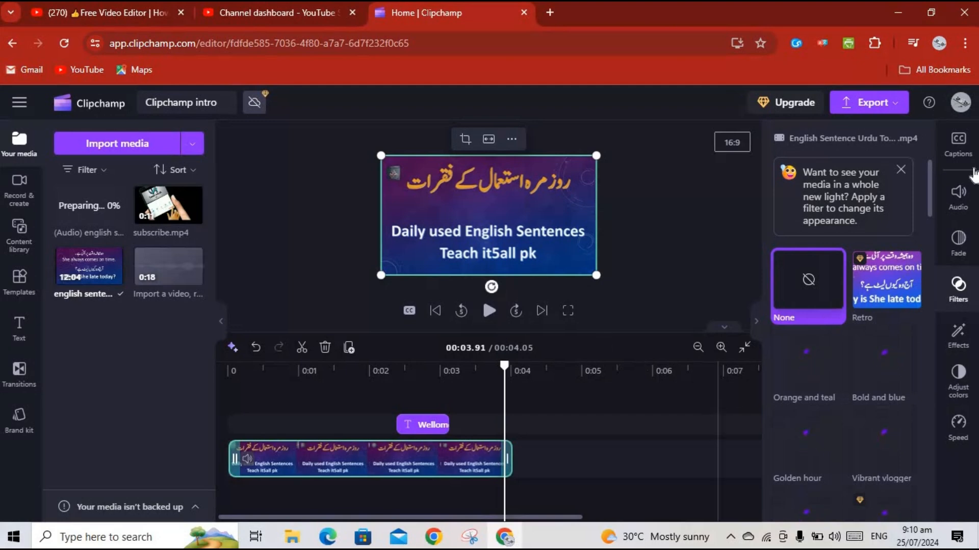
mouse_move(929, 194)
left_mouse_down()
mouse_move(932, 222)
mouse_move(930, 199)
left_mouse_up()
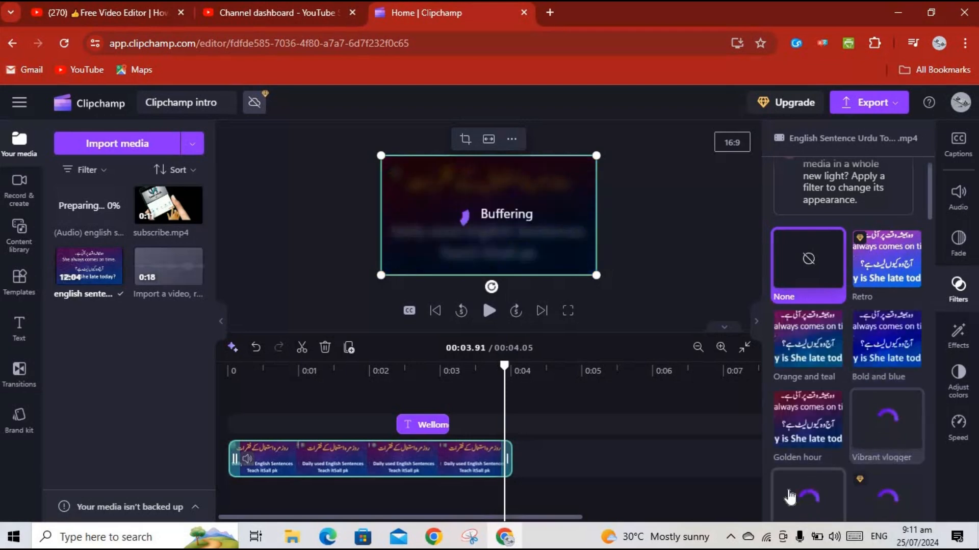
- Apply the VHS effect to the video clip, play it to the end, and return the playhead to 1.17 seconds
left_click(956, 345)
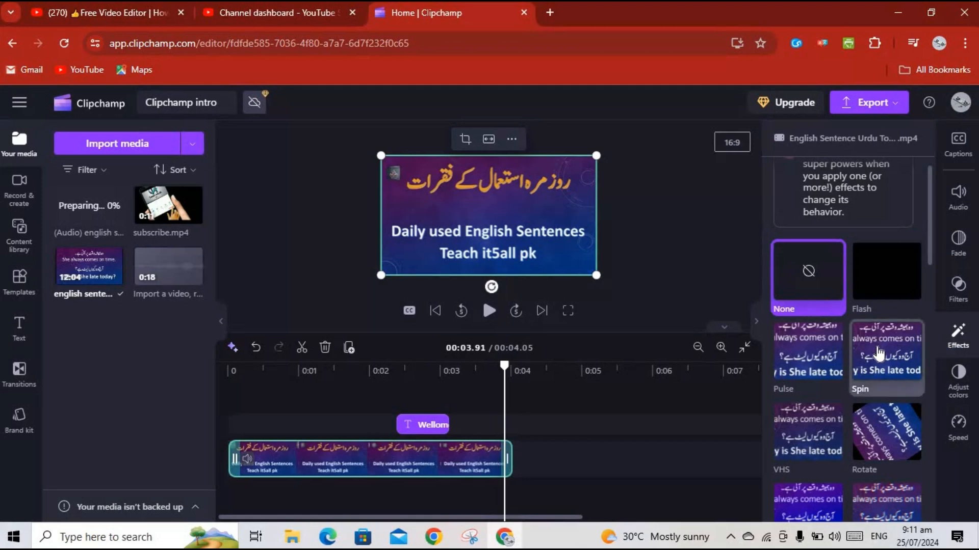
left_click(811, 439)
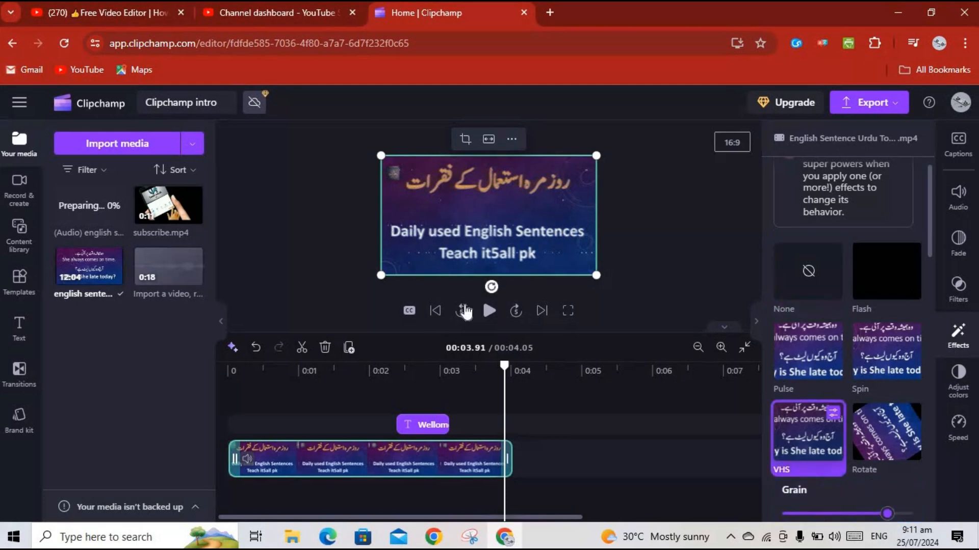
left_click(488, 311)
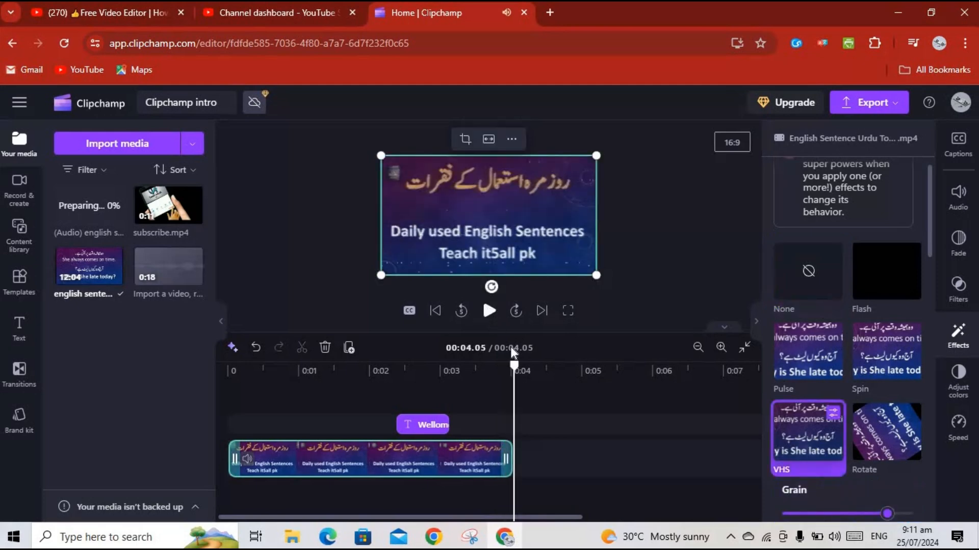
left_click_drag(512, 389, 310, 388)
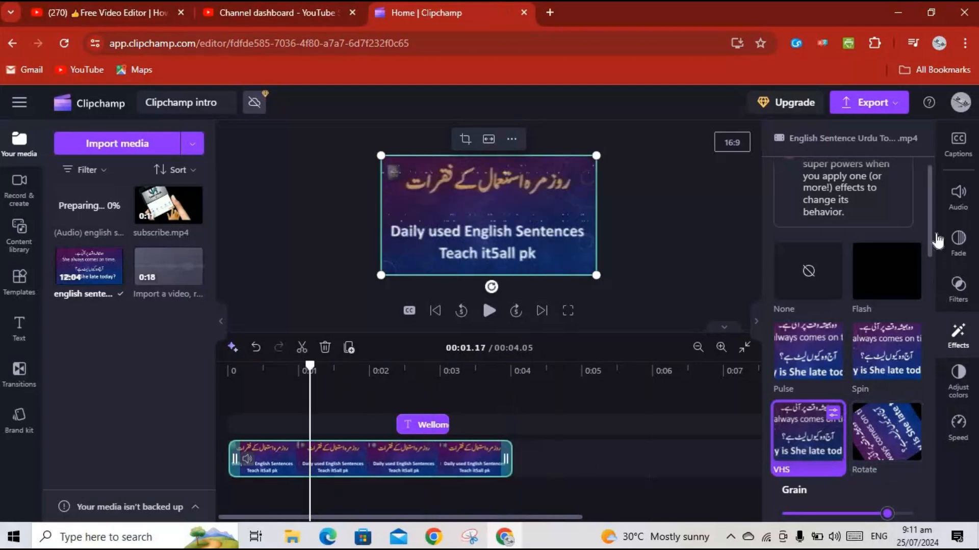
- Apply the Vaporwave effect to the video clip and preview it from 1.17 until 2.72 seconds
left_click_drag(931, 233, 936, 321)
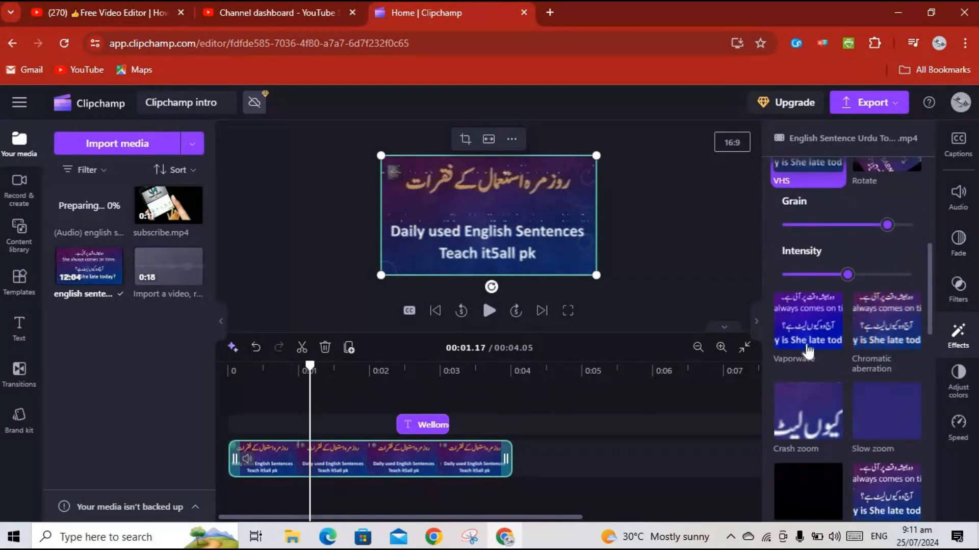
left_click(814, 325)
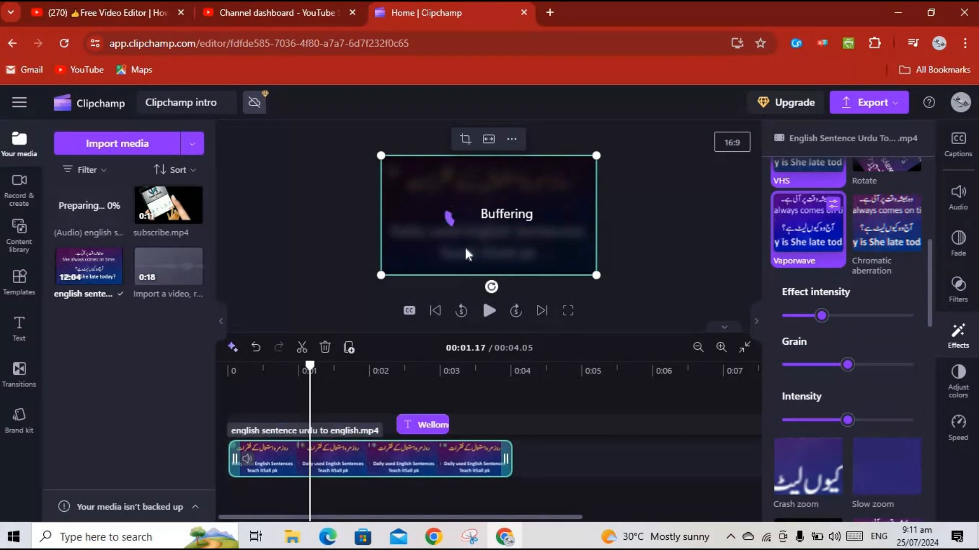
left_click(489, 312)
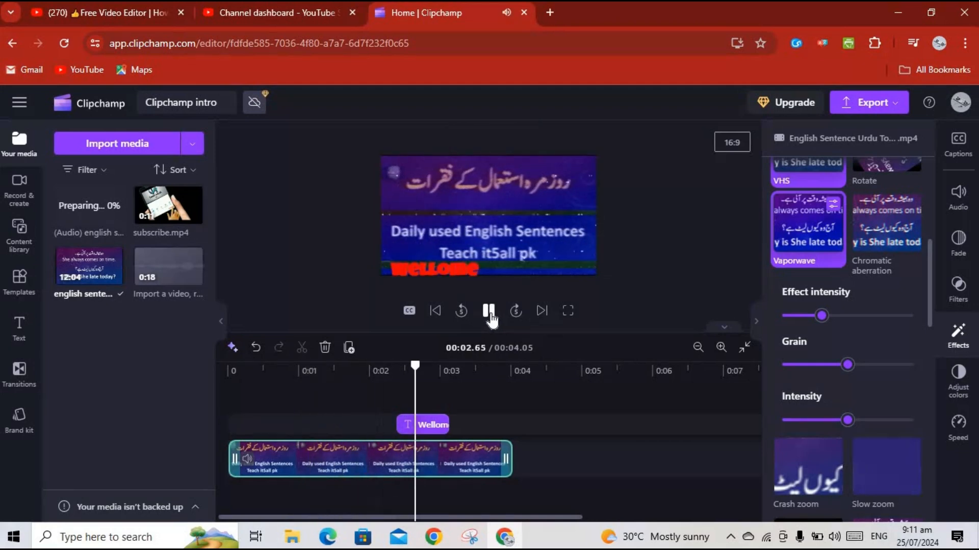
left_click(489, 312)
- Lower the Vaporwave effect's effect intensity, grain and intensity on the video clip
left_click_drag(926, 274, 928, 289)
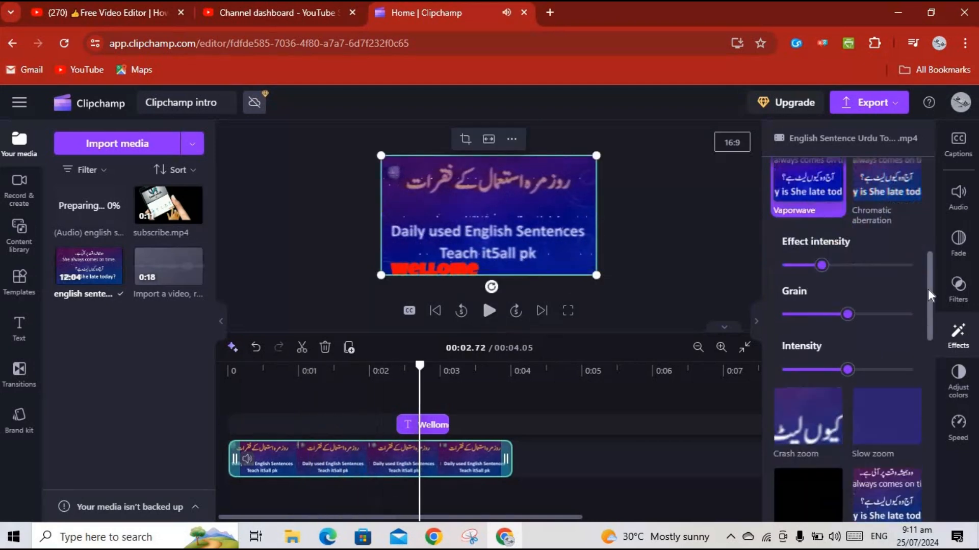
left_click_drag(824, 266, 814, 266)
left_click_drag(847, 308, 822, 308)
left_click_drag(847, 364, 817, 363)
- Preview further effects on the video clip, including Slow zoom random, Blur and Disco
left_click_drag(931, 280, 938, 344)
left_click(797, 260)
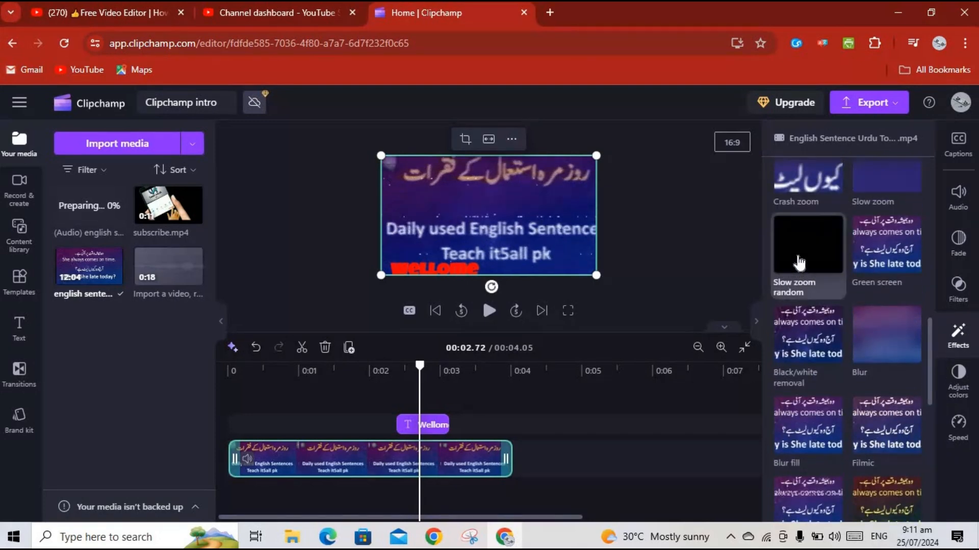
left_click(881, 332)
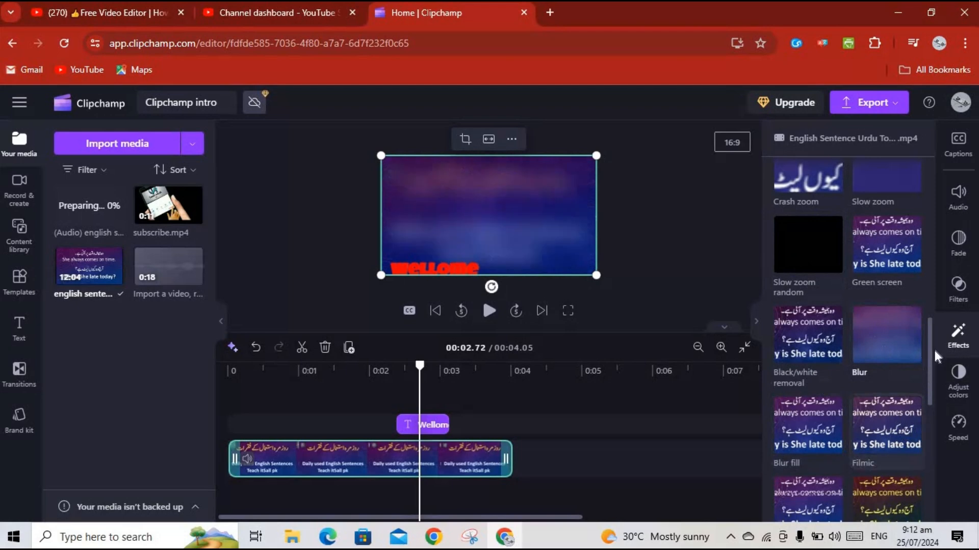
scroll(931, 365, "down", 3)
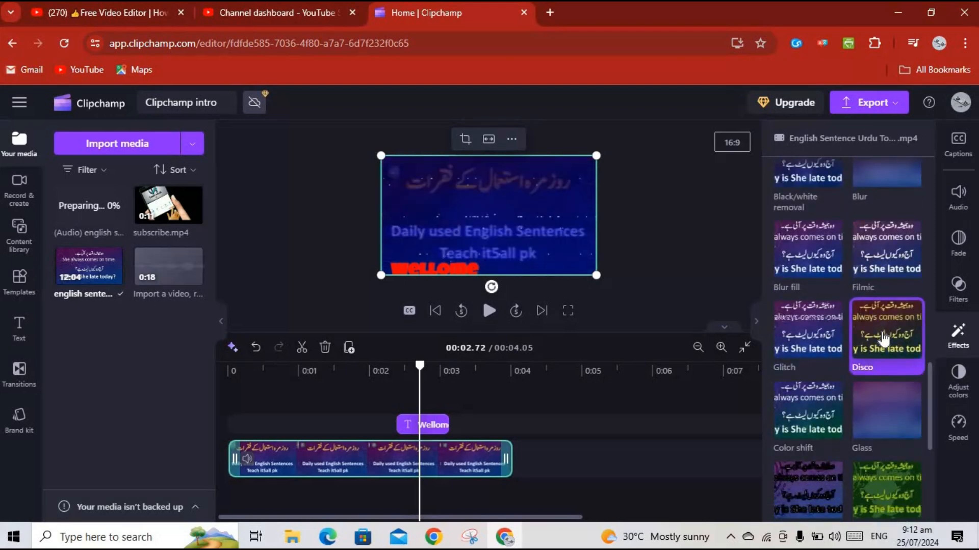
- Apply the Kaleidoscope effect to the video clip and play from 2.72 seconds to the end
left_click_drag(933, 407, 928, 516)
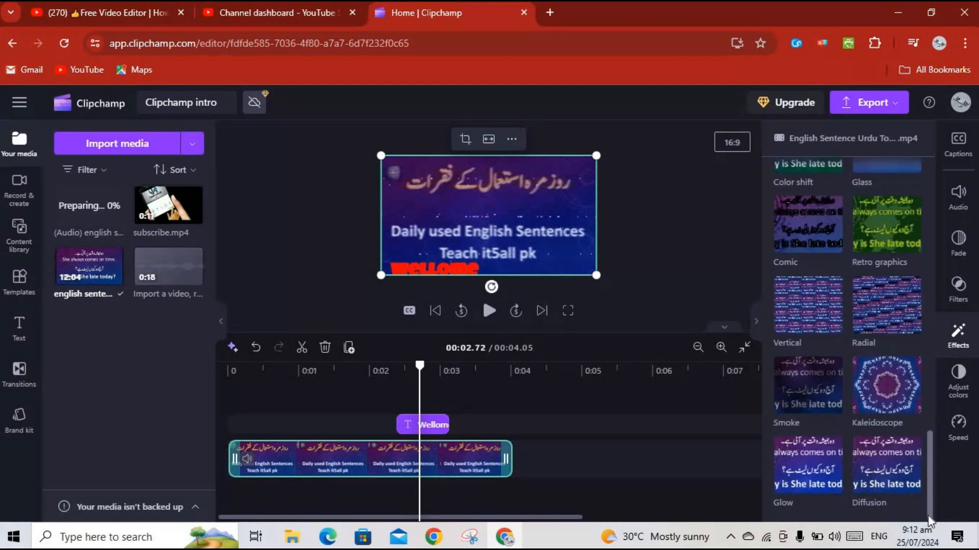
left_click(889, 389)
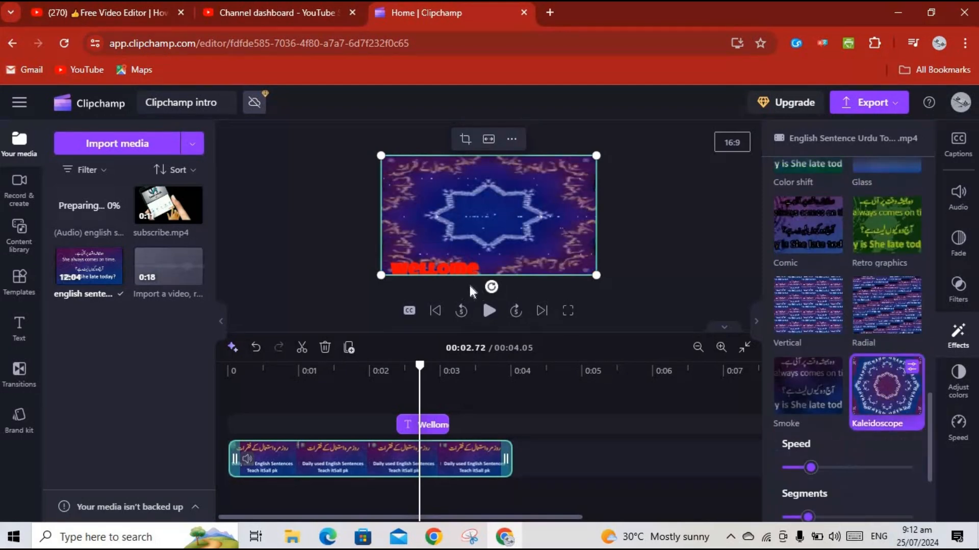
left_click(490, 312)
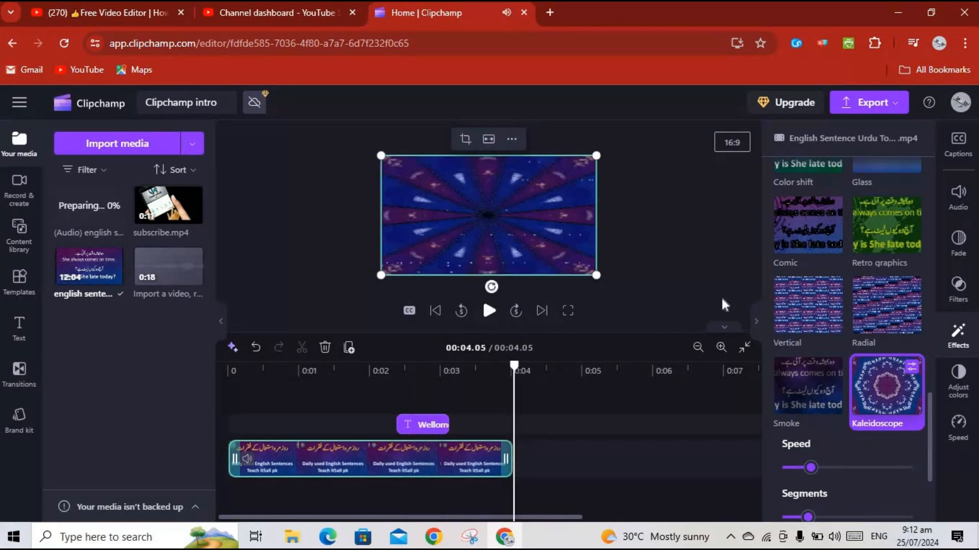
- Slightly raise the video clip's saturation, temperature and exposure in its color adjustments
left_click(959, 389)
left_click_drag(840, 378, 861, 379)
left_click_drag(843, 427, 861, 428)
left_click_drag(843, 279, 855, 281)
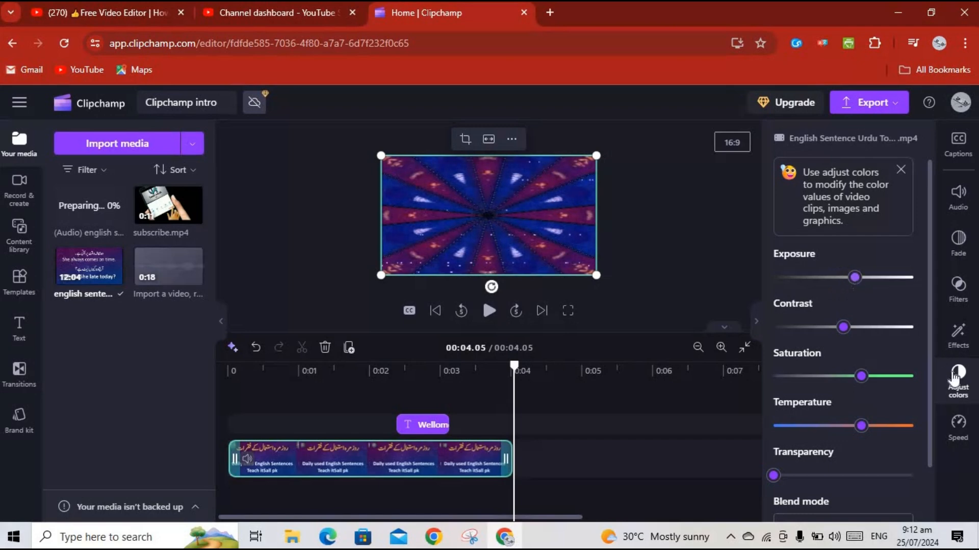
- Open the video clip's speed settings and play the video from the start until 1.82 seconds
left_click(955, 434)
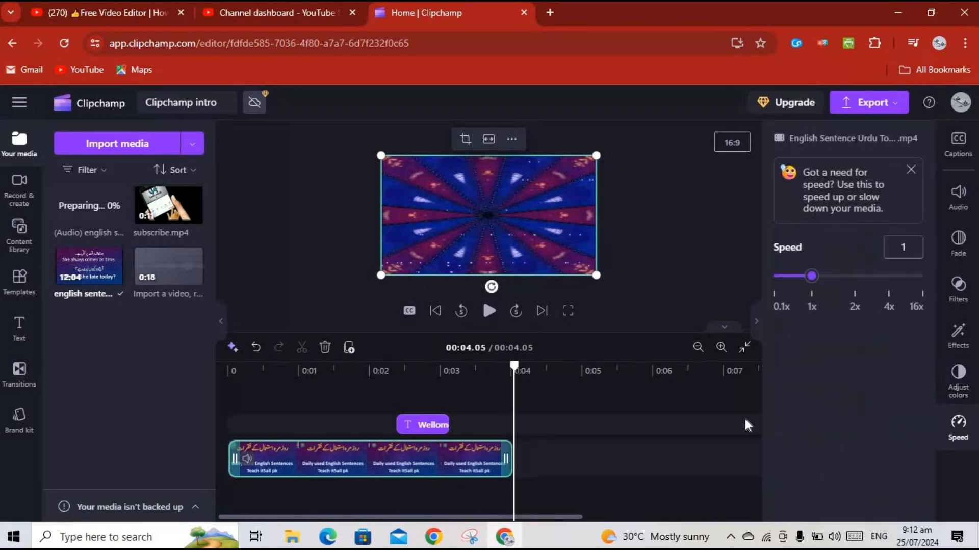
left_click_drag(513, 367, 211, 388)
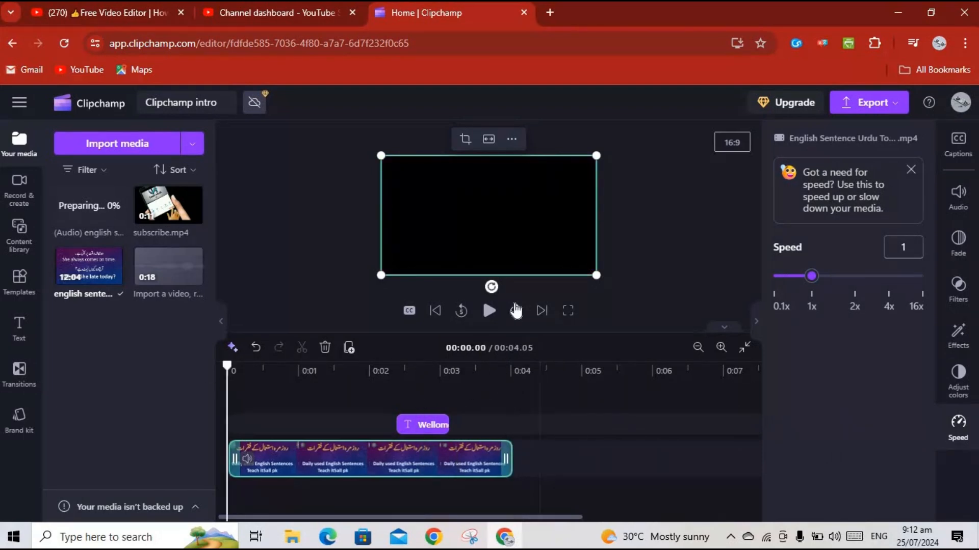
left_click(489, 312)
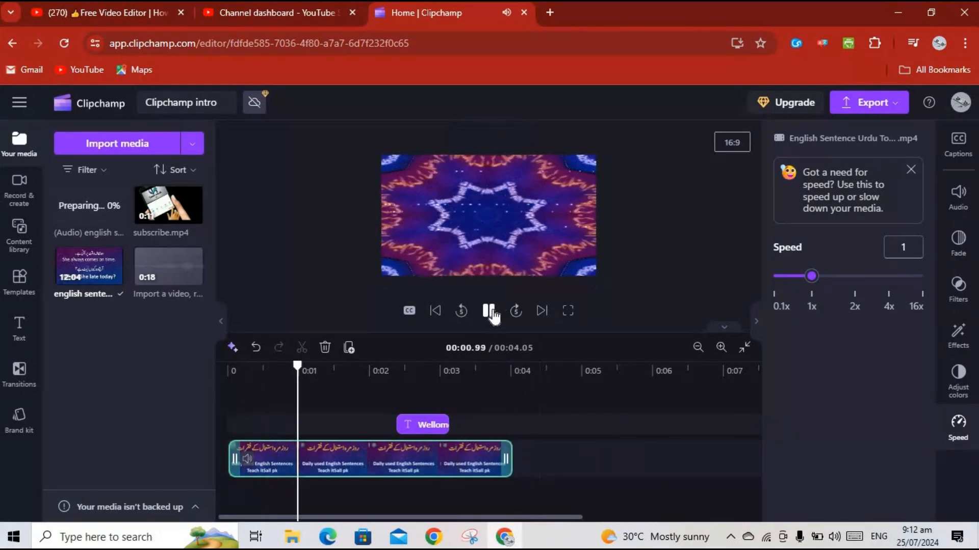
key("space")
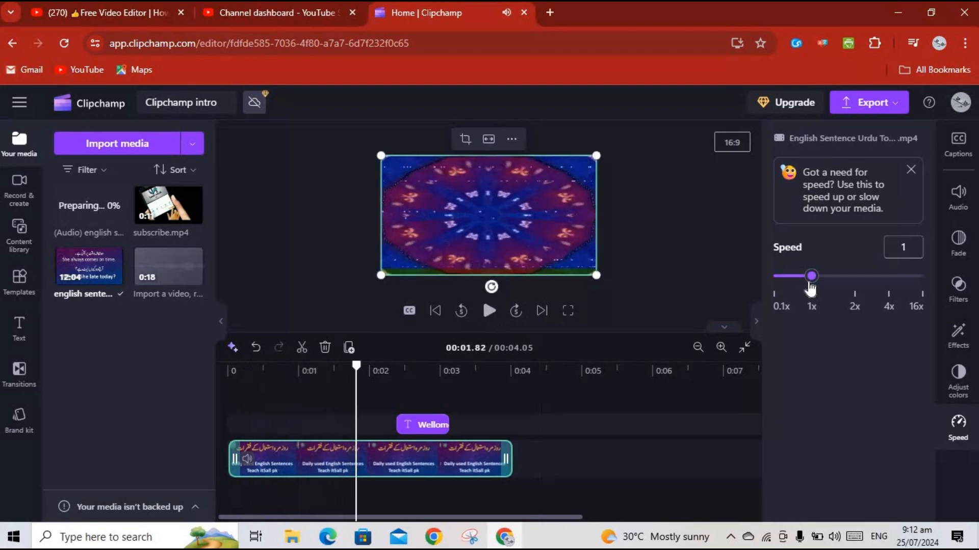
- Try the video clip's speed at 1.2 and 1.4, playing the video back after each change
left_click_drag(820, 283, 821, 278)
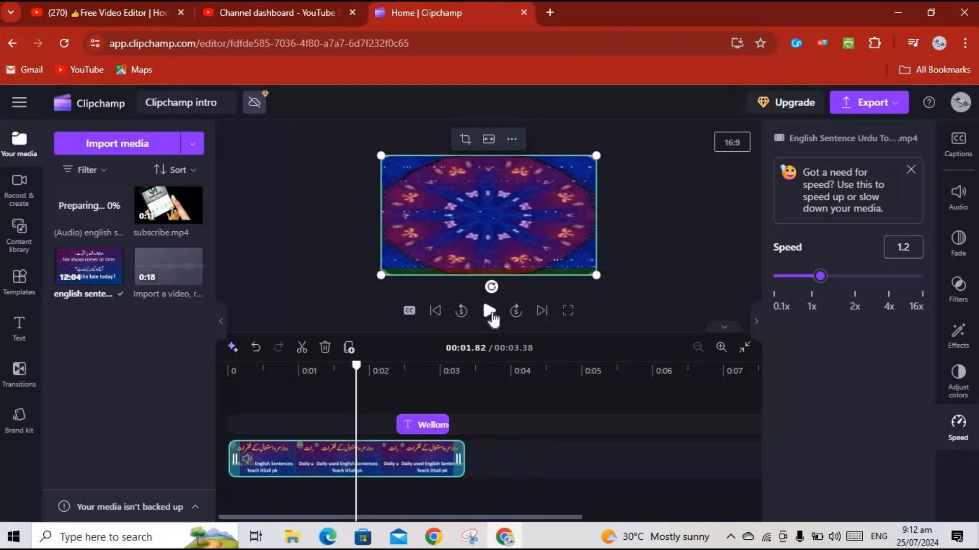
left_click(489, 311)
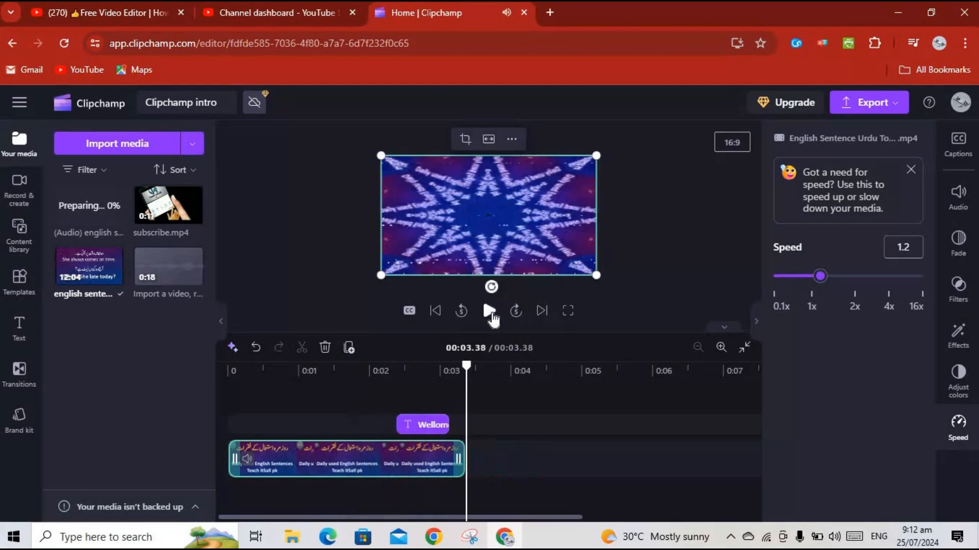
left_click(490, 312)
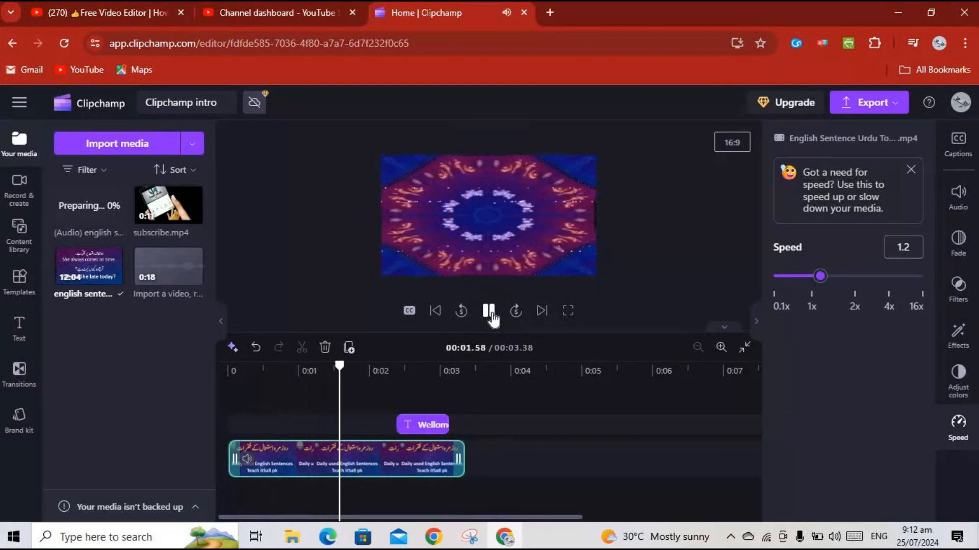
left_click(490, 312)
left_click_drag(820, 276, 833, 280)
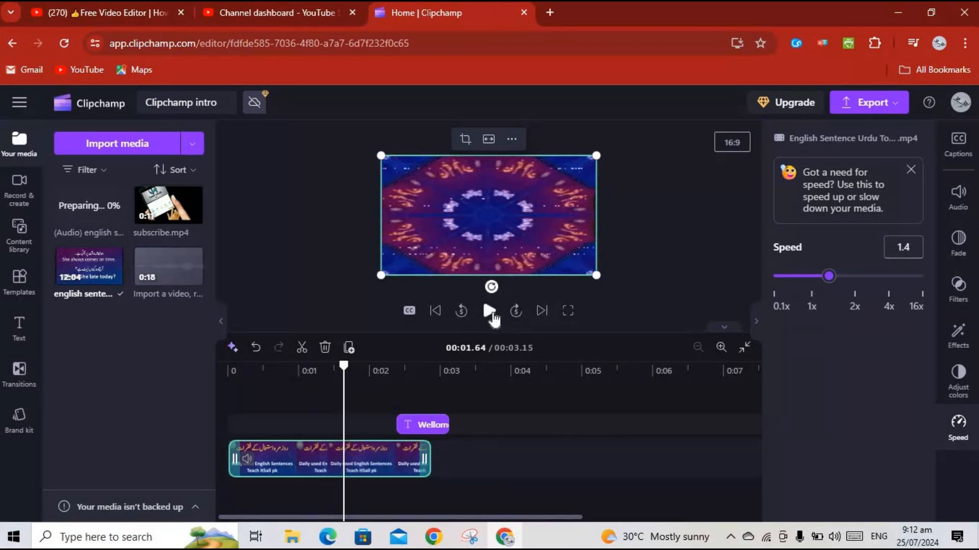
left_click(492, 317)
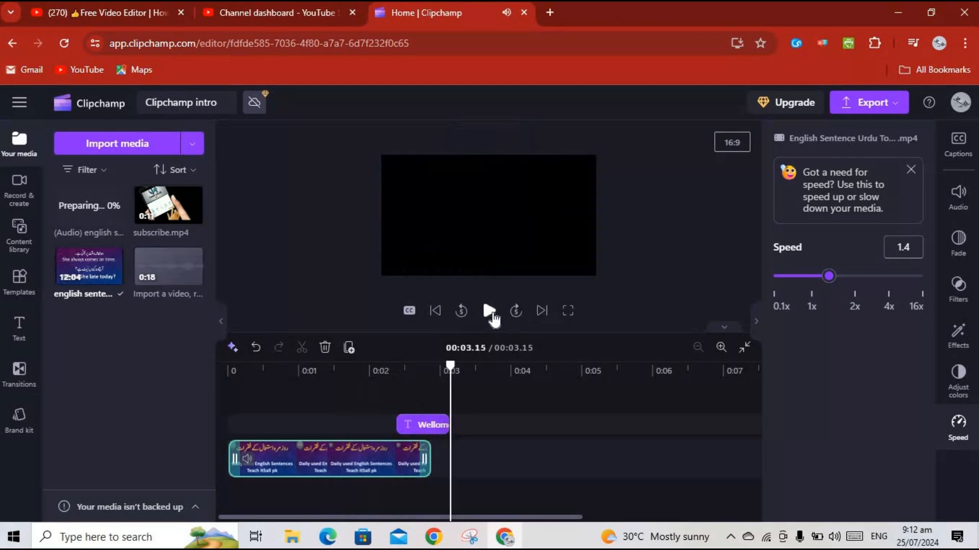
- Set the video clip's speed to 0.7, preview it from 3.15 until 3.61 seconds, and dismiss the speed tip
left_click_drag(830, 280, 799, 279)
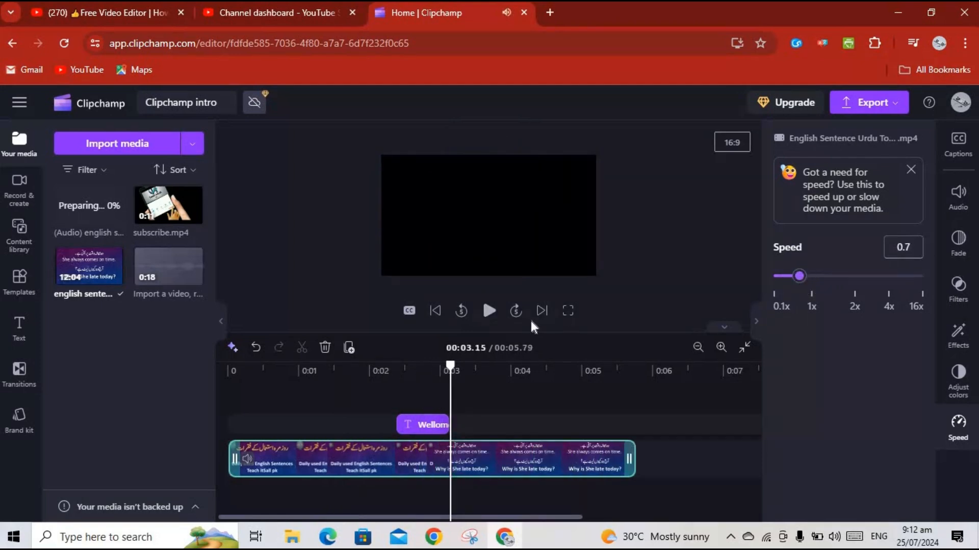
left_click(489, 311)
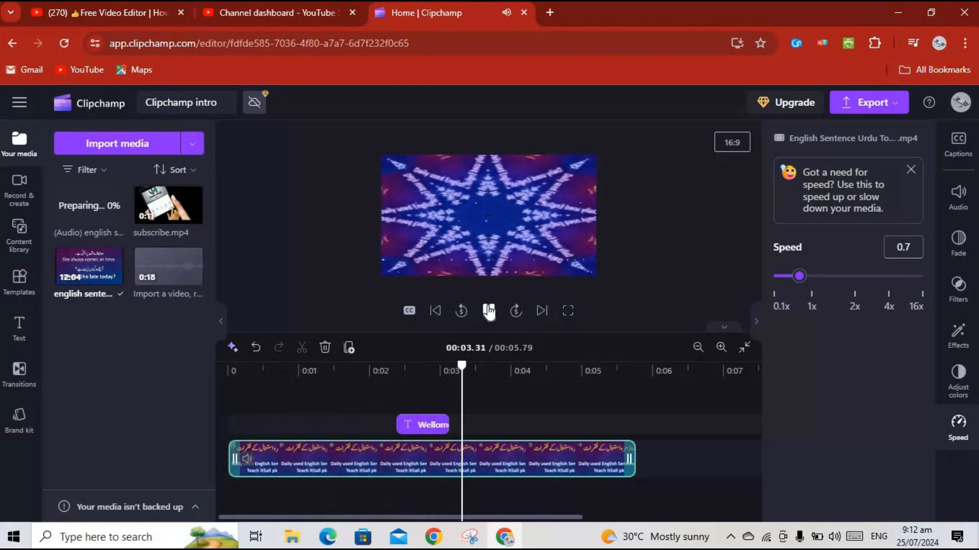
left_click(489, 311)
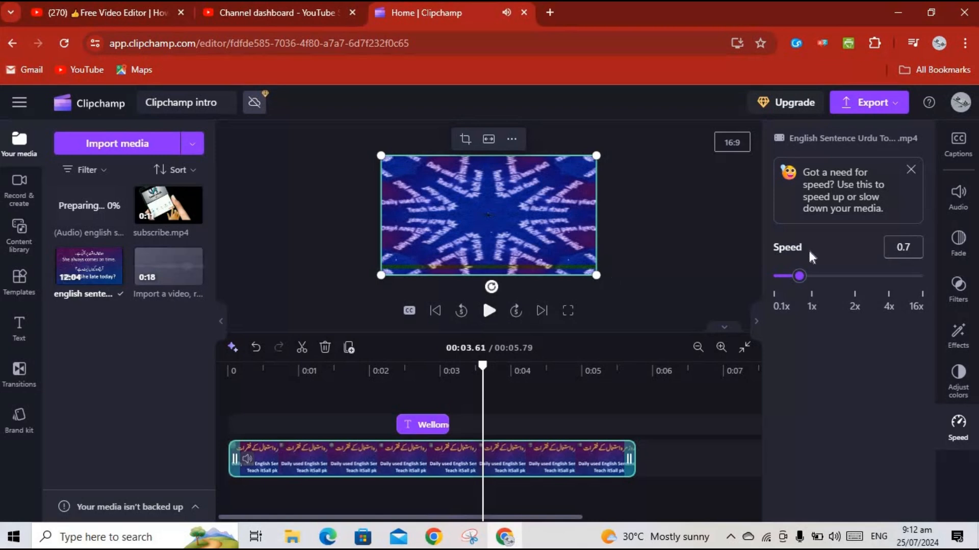
left_click(910, 170)
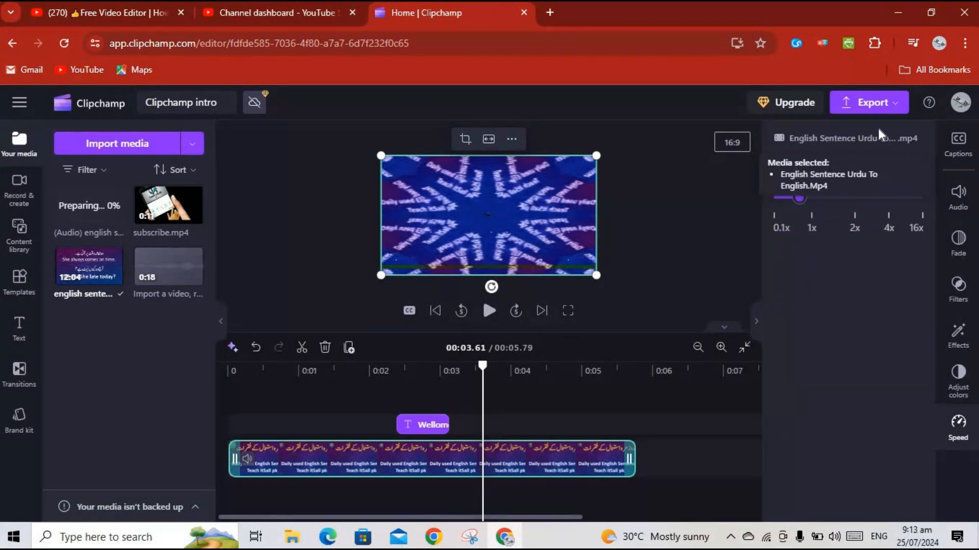
- Export the video in 1080p quality and look through the save and share options
left_click(865, 105)
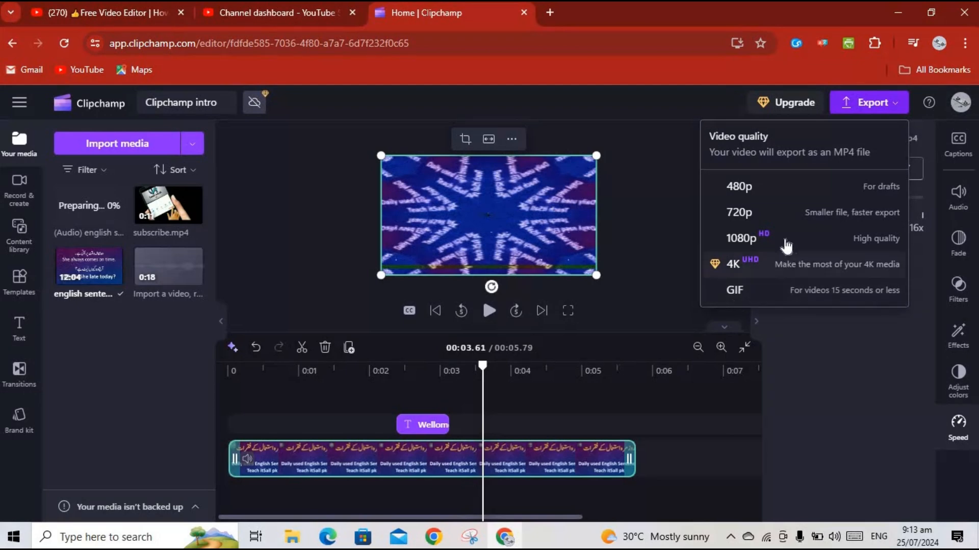
left_click(766, 239)
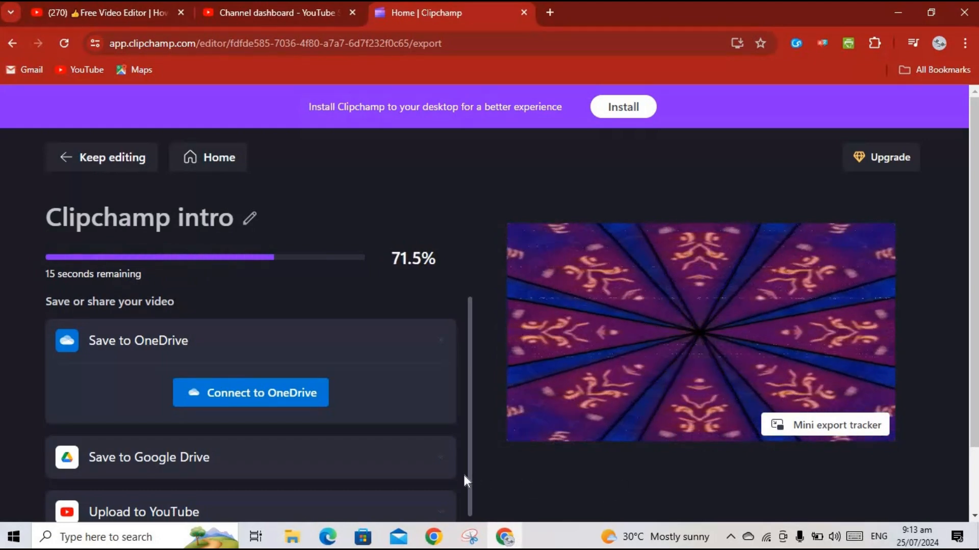
scroll(466, 506, "down", 1)
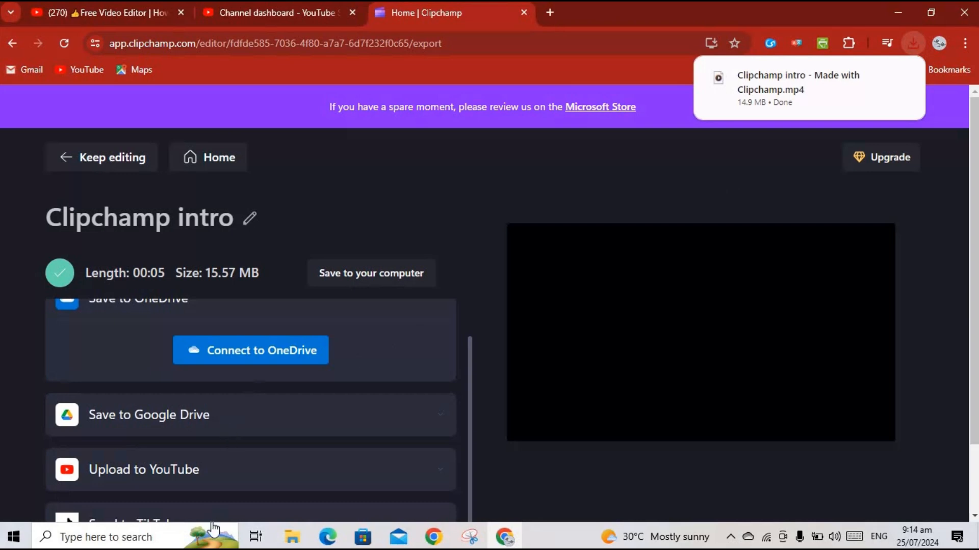
- Switch to File Explorer, open the exported Clipchamp intro video from Downloads in Films & TV, and maximize the player
left_click(288, 536)
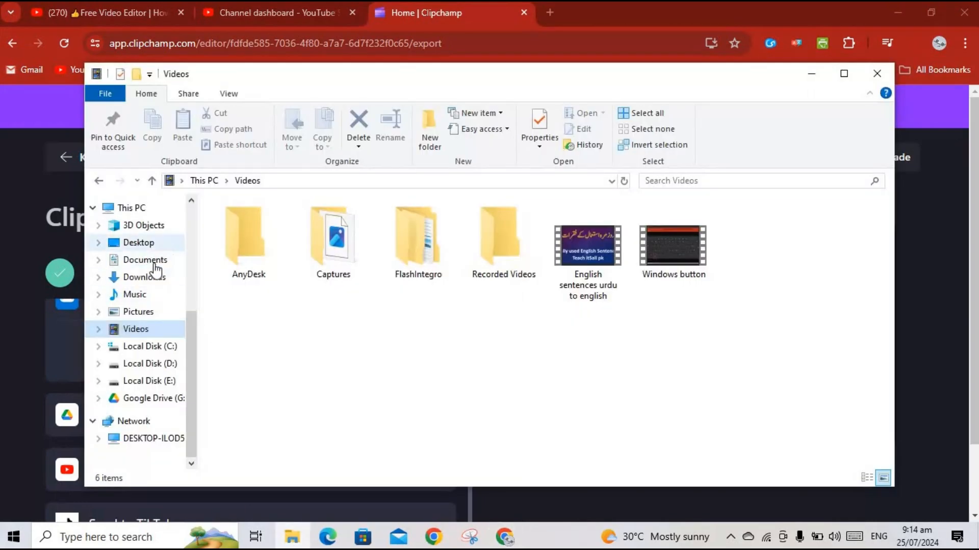
left_click(148, 278)
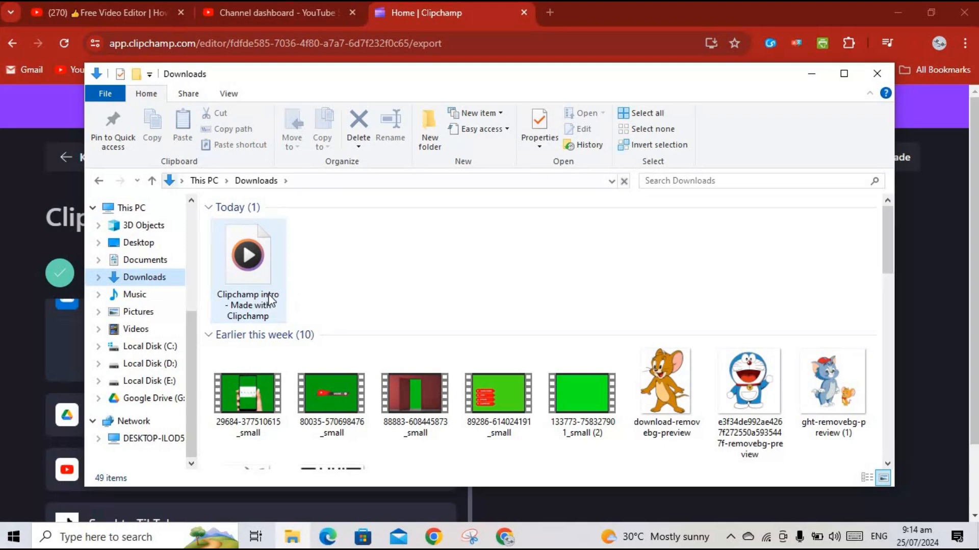
double_click(248, 271)
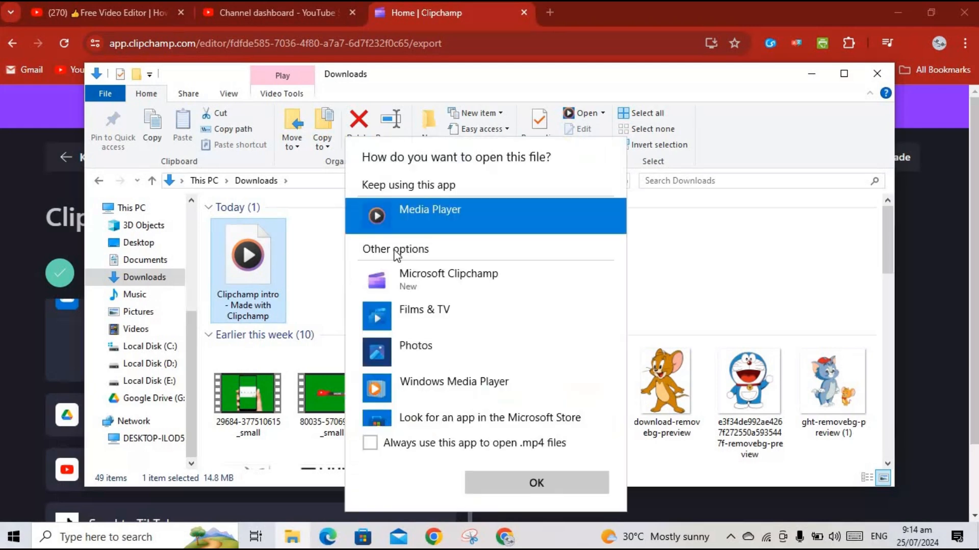
left_click(458, 323)
left_click(503, 474)
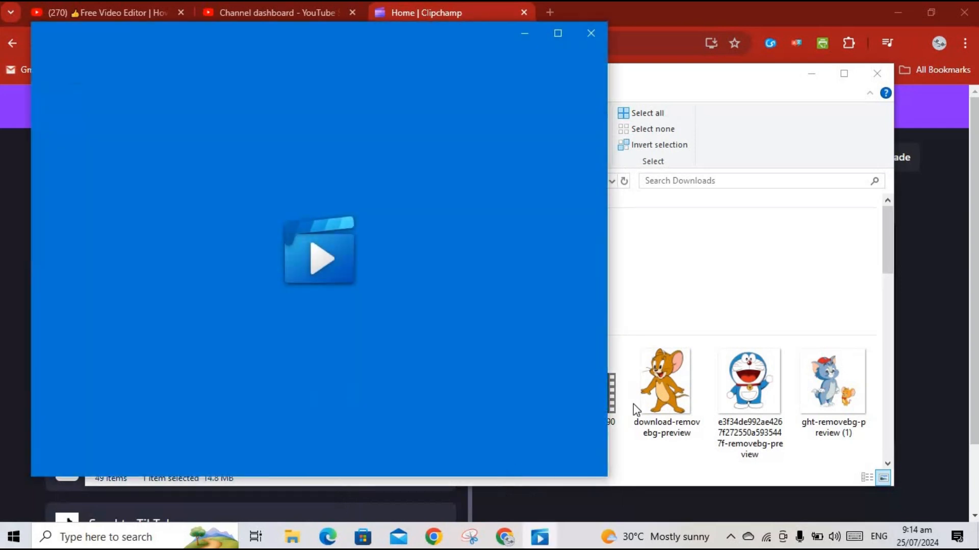
left_click(558, 33)
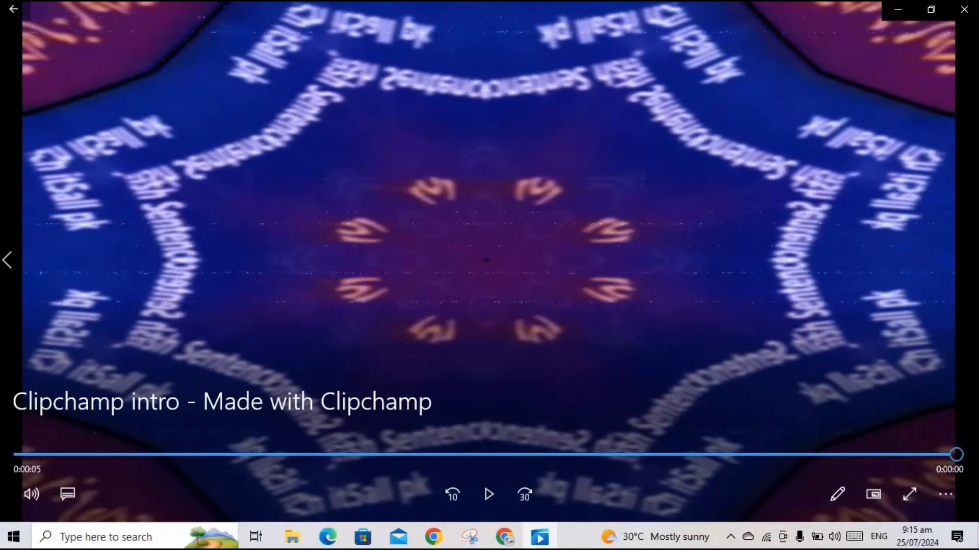
- Replay the exported video with the sound muted, and close the player and File Explorer windows
left_click(31, 493)
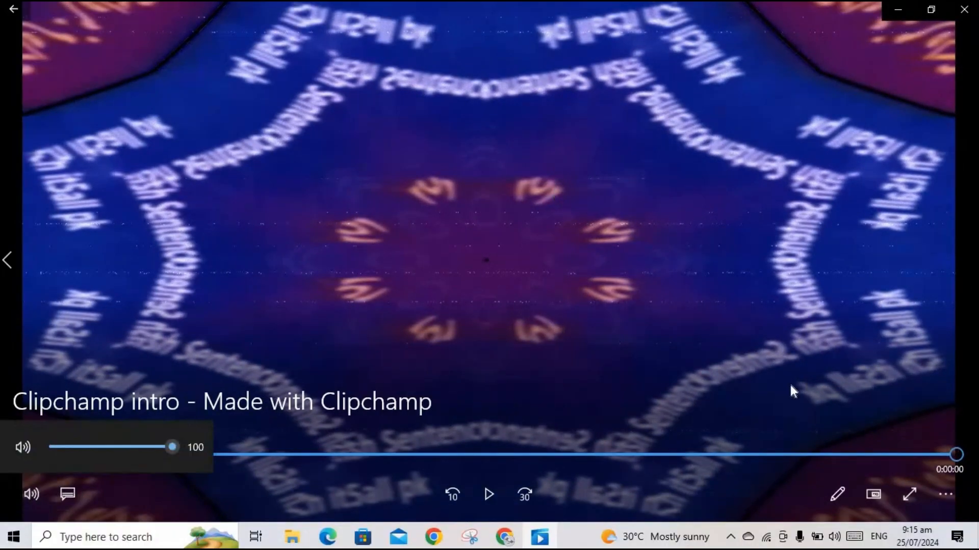
left_click(23, 450)
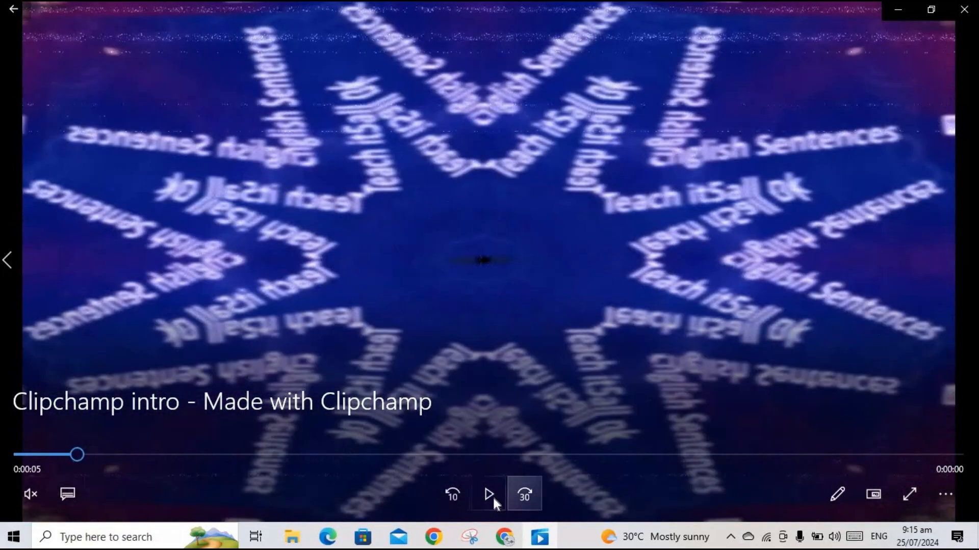
left_click(493, 498)
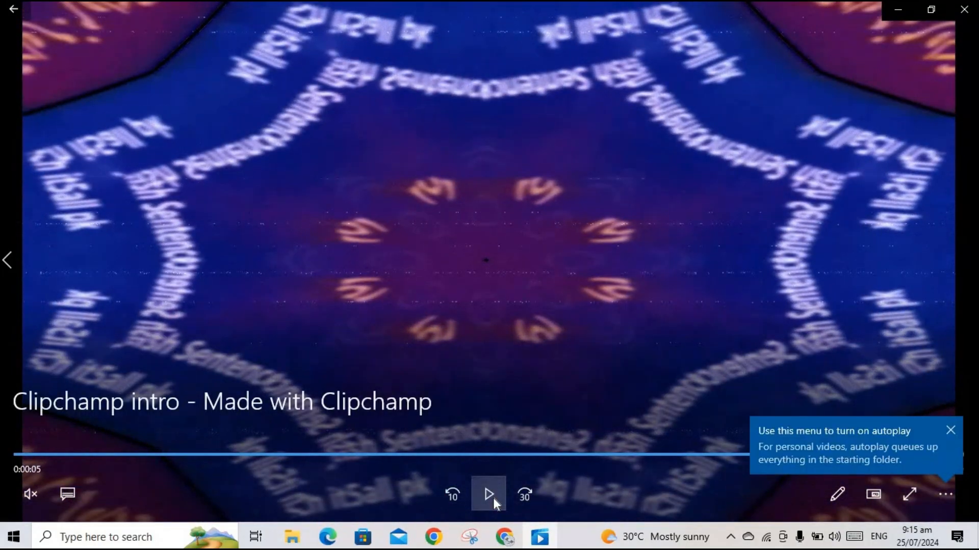
left_click(965, 15)
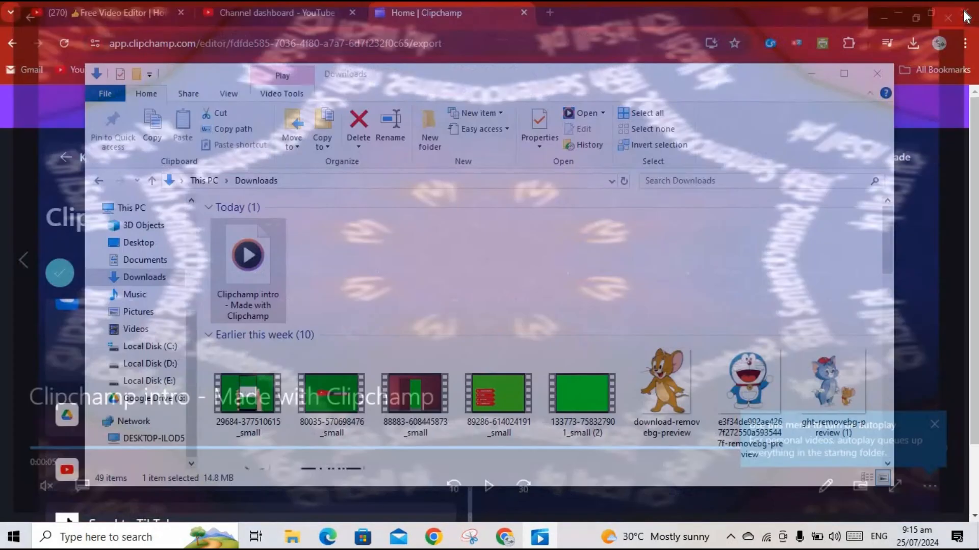
left_click(877, 74)
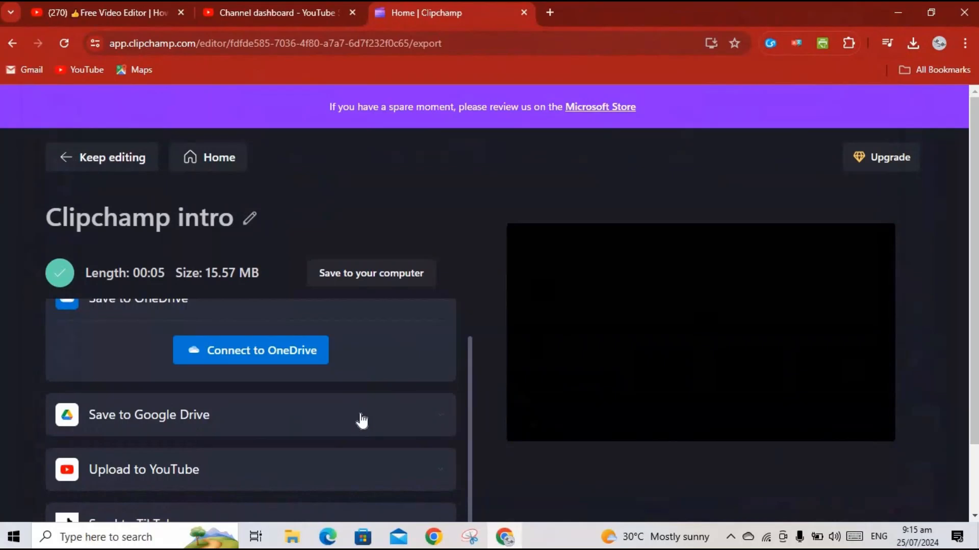